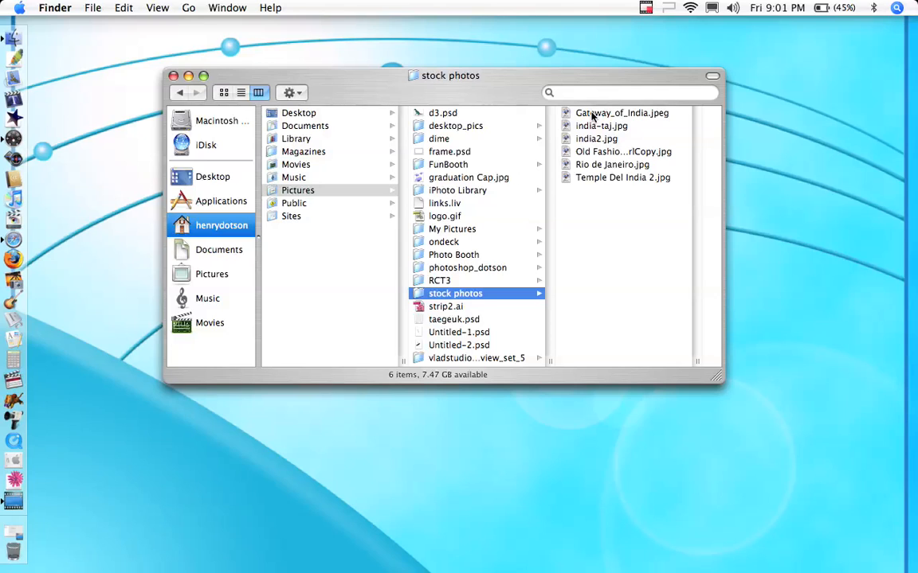
Open Gateway_of_India.jpeg, india-taj.jpg, india2.jpg and Temple Del India 2.jpg together in Photoshop and close the stock photos folder window
click(592, 116)
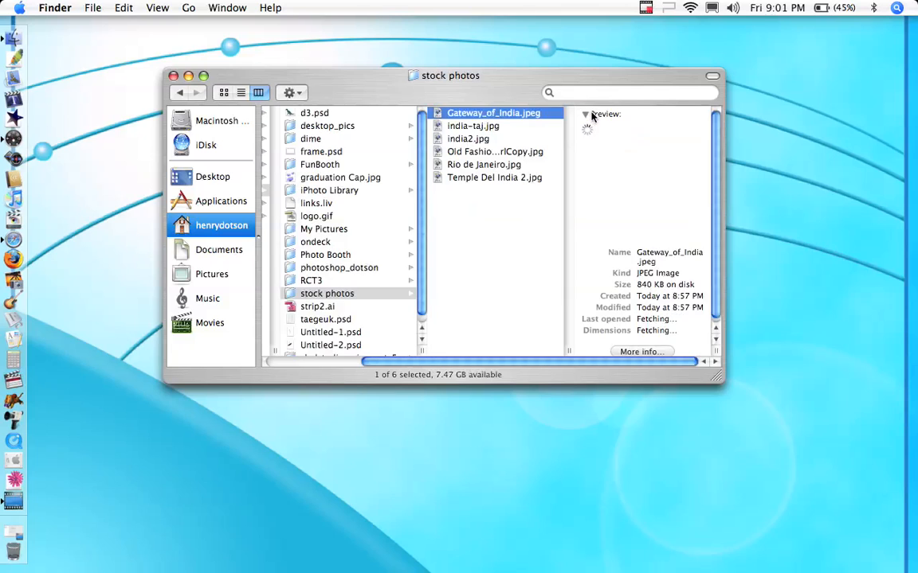
shift+click(488, 128)
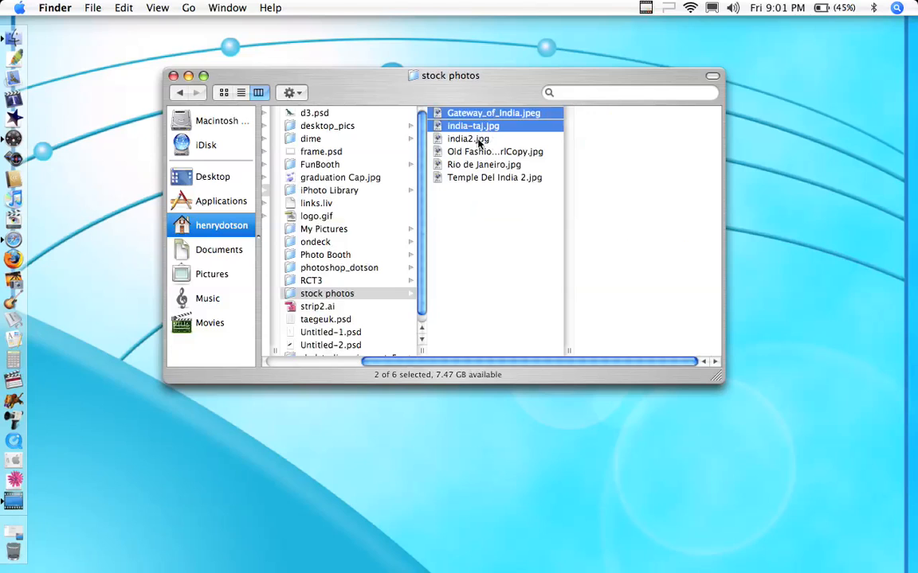
shift+click(476, 140)
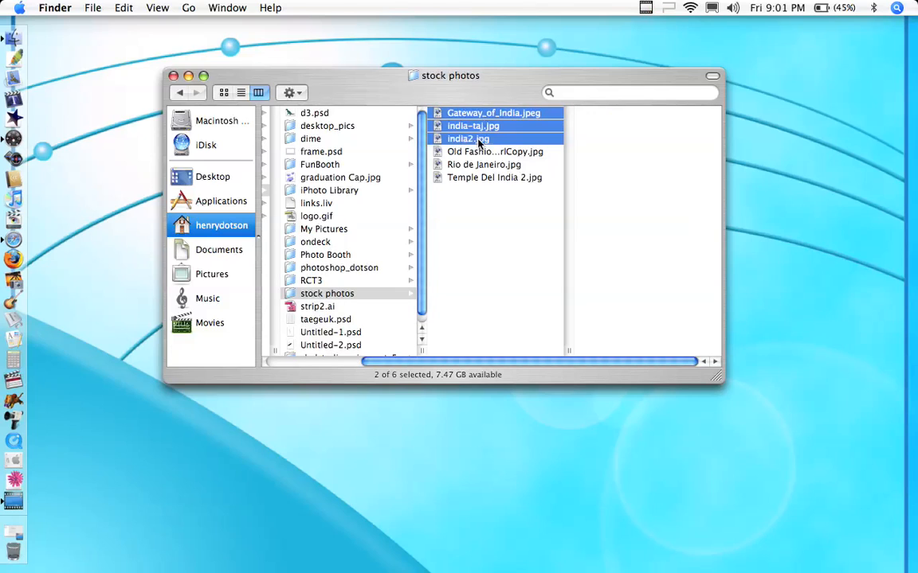
super+click(466, 179)
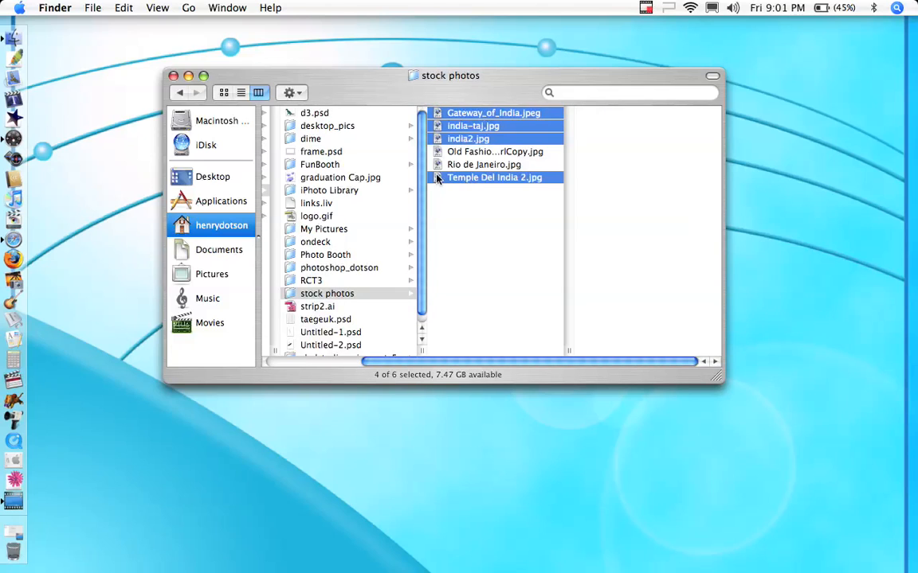
drag(435, 180, 13, 59)
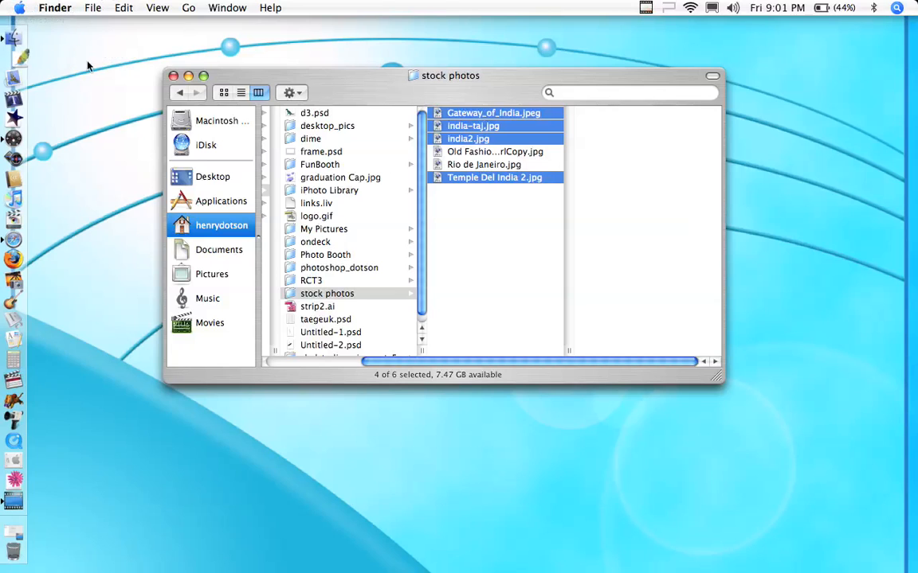
click(174, 76)
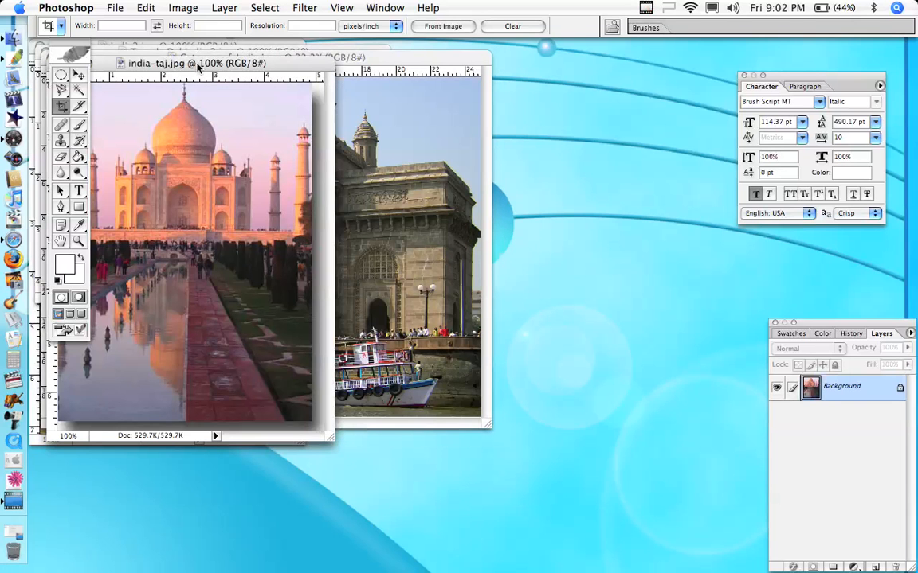
Spread out the india-taj.jpg, Gateway_of_India.jpeg and Temple Del India 2.jpg image windows so all four photos can be seen
drag(202, 67, 623, 167)
drag(365, 53, 421, 313)
drag(348, 53, 602, 38)
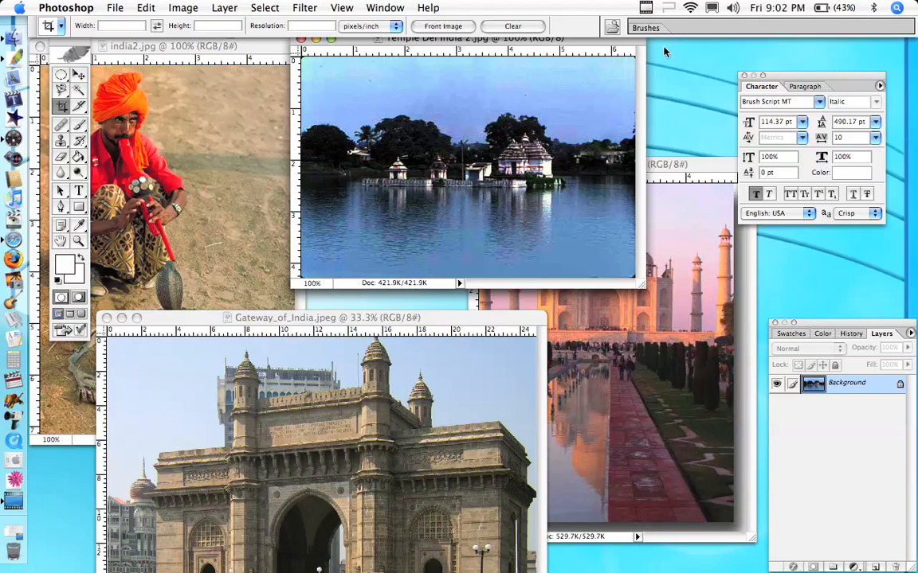
Check the pixel dimensions and document size of india-taj.jpg in the Image Size settings
click(666, 165)
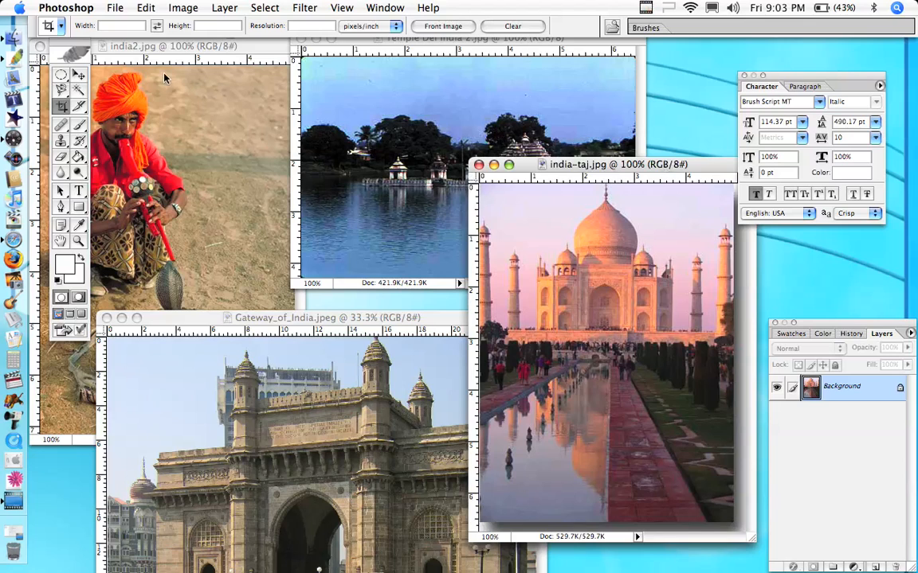
click(167, 7)
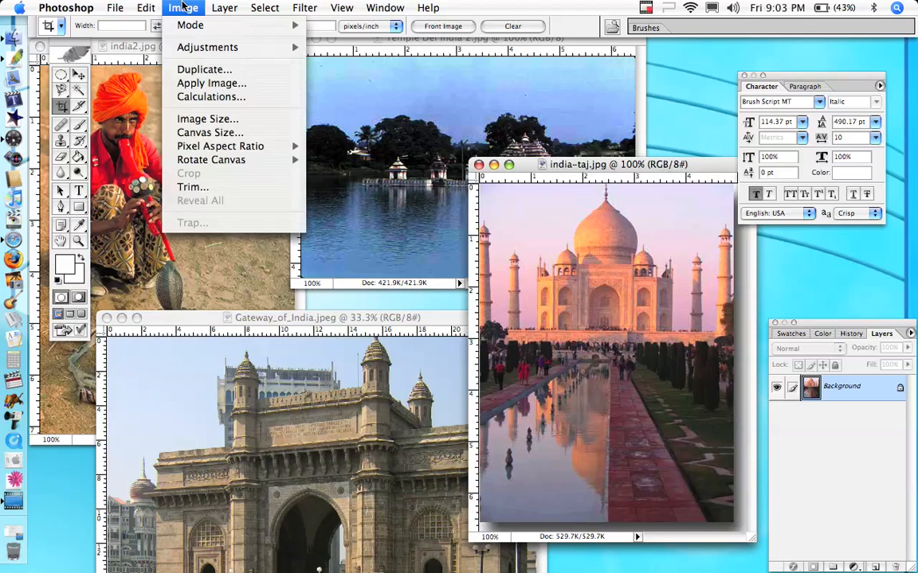
click(206, 119)
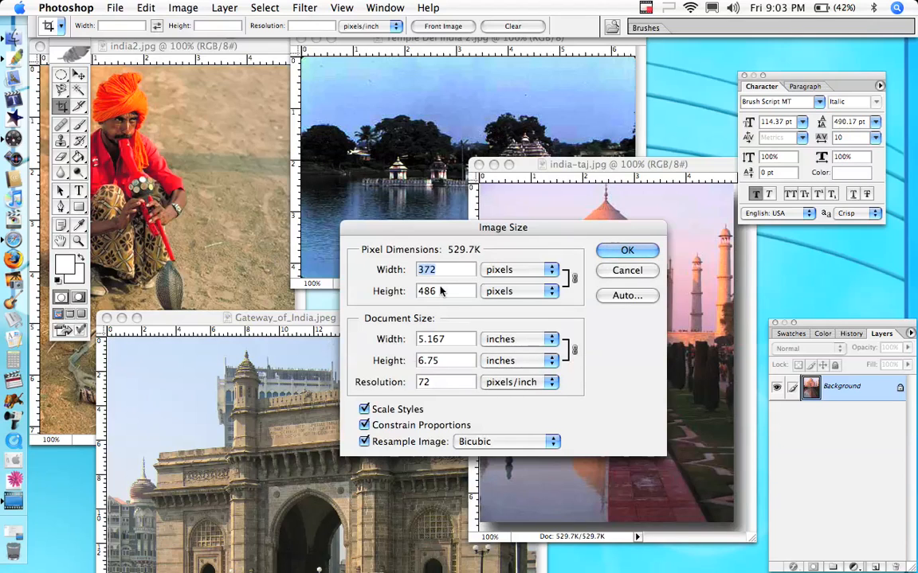
click(610, 252)
Bring india2.jpg in front of the Gateway photo and crop it to its full-width upper part, about 3.8 inches high
drag(364, 321, 332, 86)
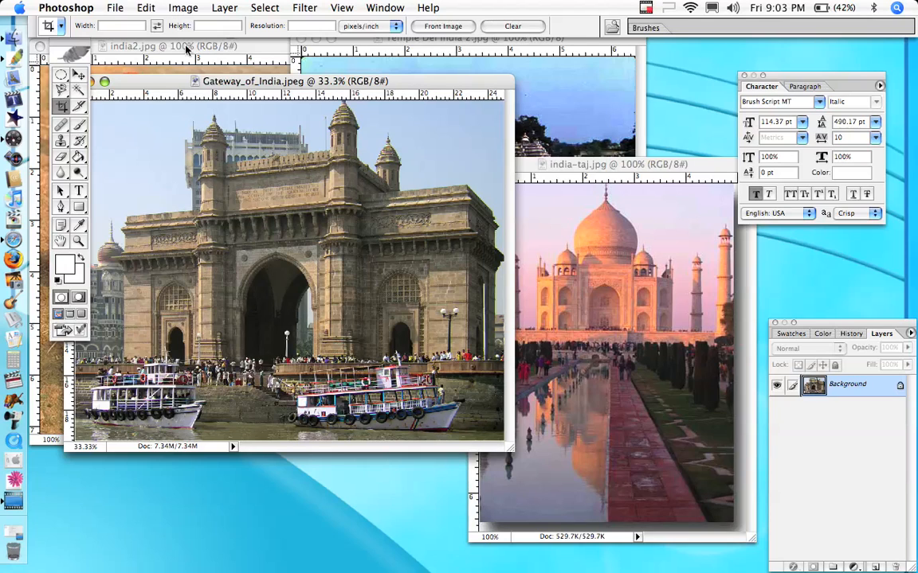
drag(183, 83, 251, 95)
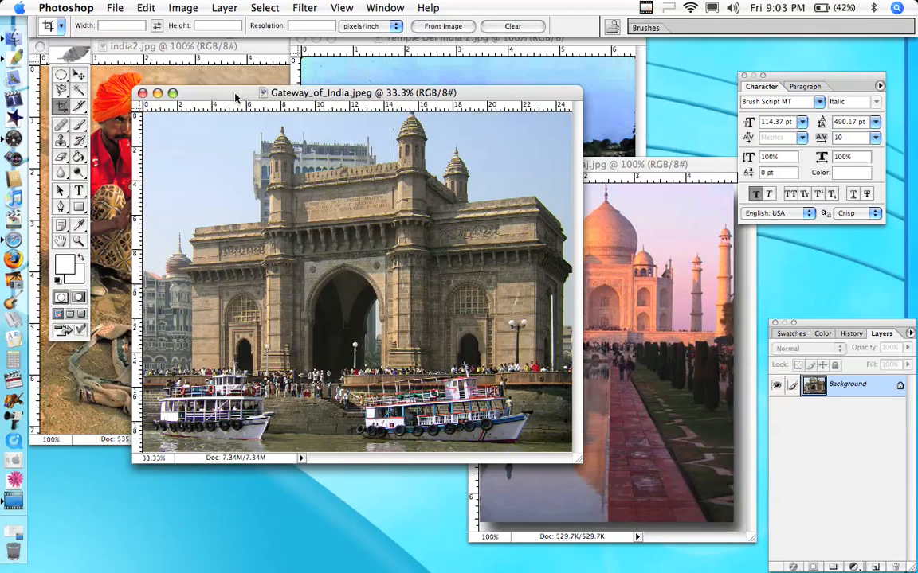
drag(235, 96, 273, 320)
click(180, 45)
drag(180, 45, 259, 50)
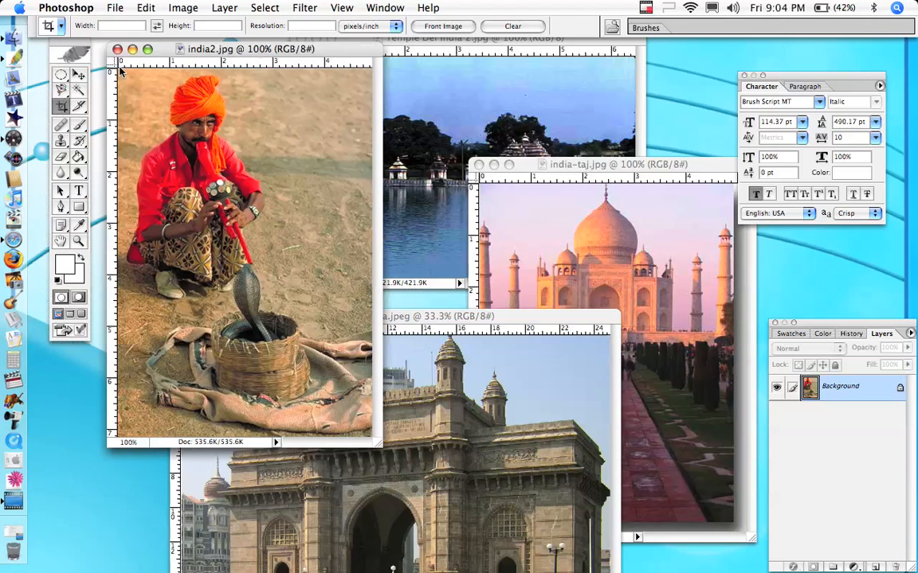
mouse_move(117, 68)
mouse_down()
mouse_move(192, 253)
mouse_move(379, 271)
mouse_move(374, 261)
mouse_move(377, 268)
mouse_up()
key(Return)
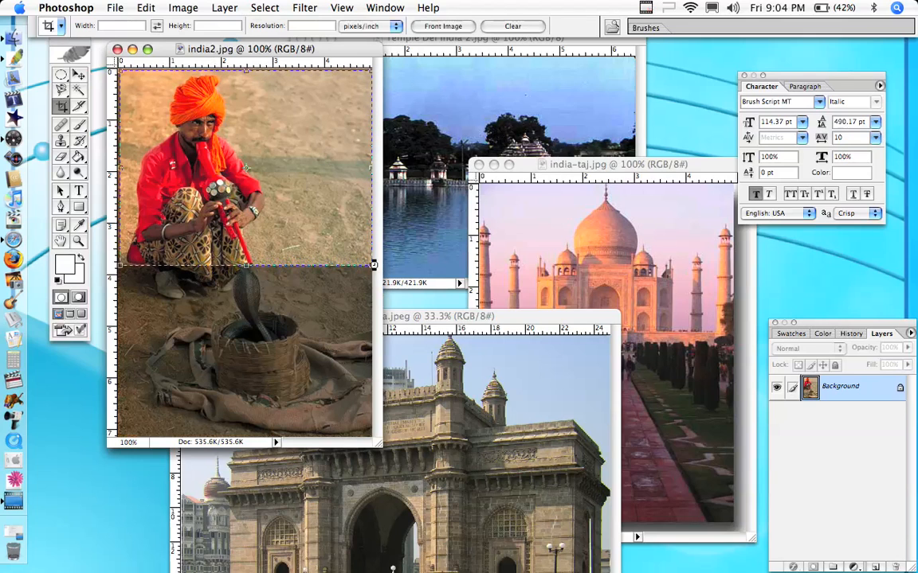
Reposition the Gateway_of_India.jpeg window and place the Temple Del India 2.jpg window in front of it
drag(366, 320, 298, 189)
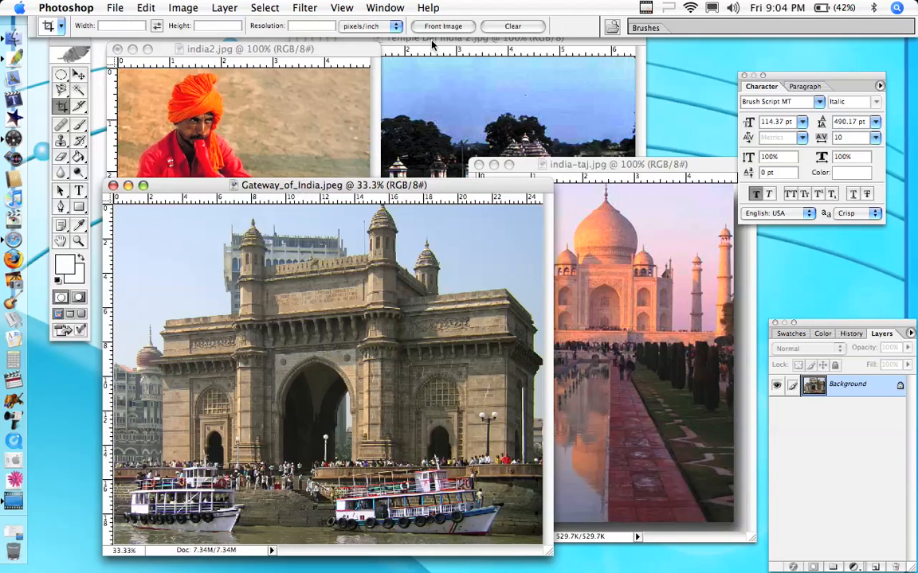
click(432, 44)
drag(432, 44, 290, 277)
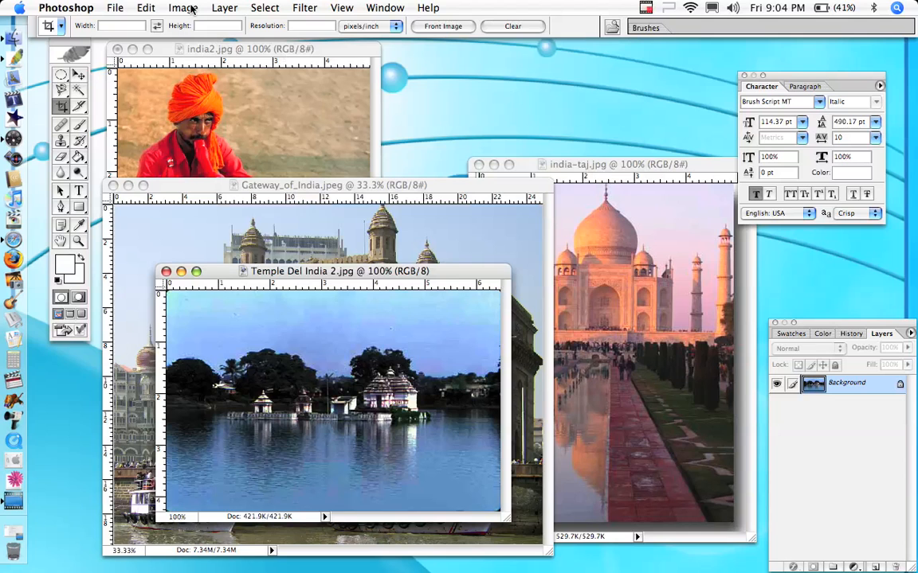
Show the Actions palette and collapse the Default Actions.atn set
click(383, 9)
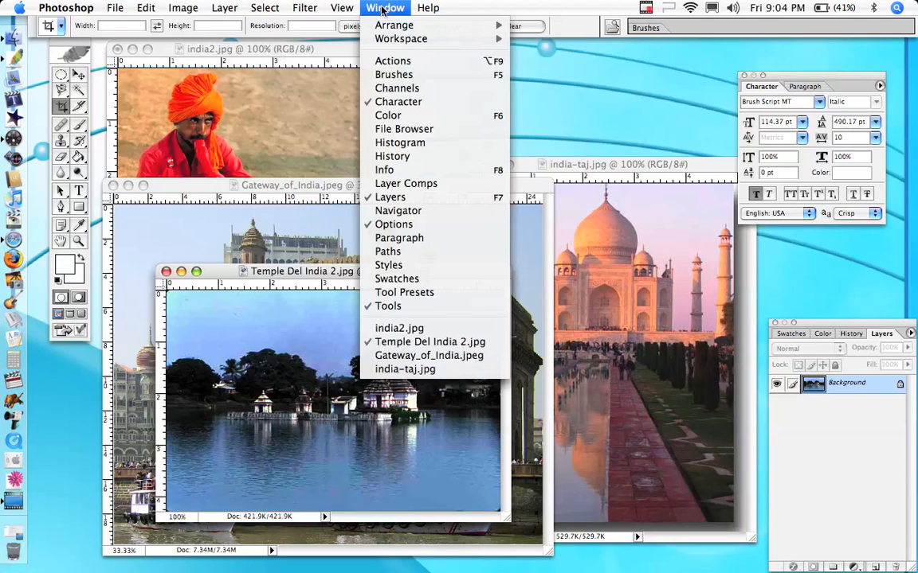
click(390, 61)
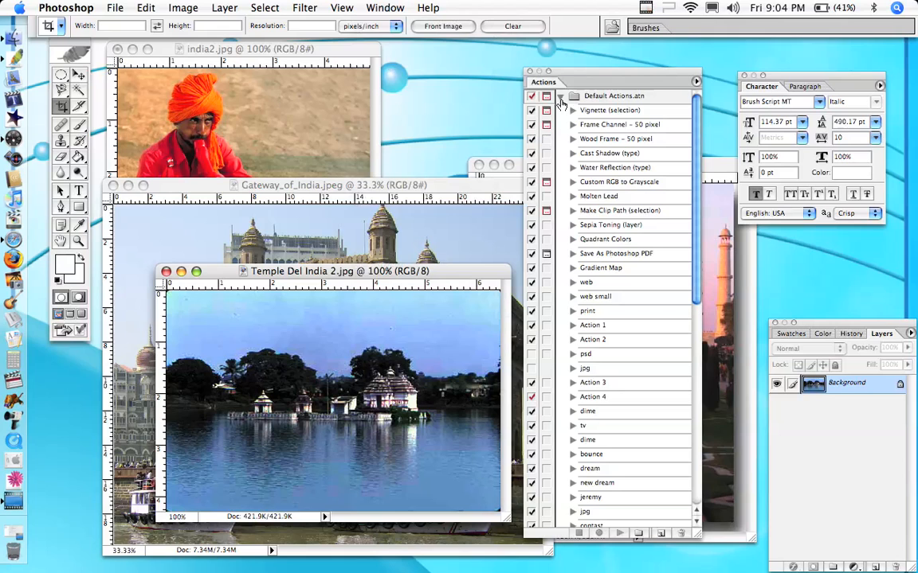
click(560, 97)
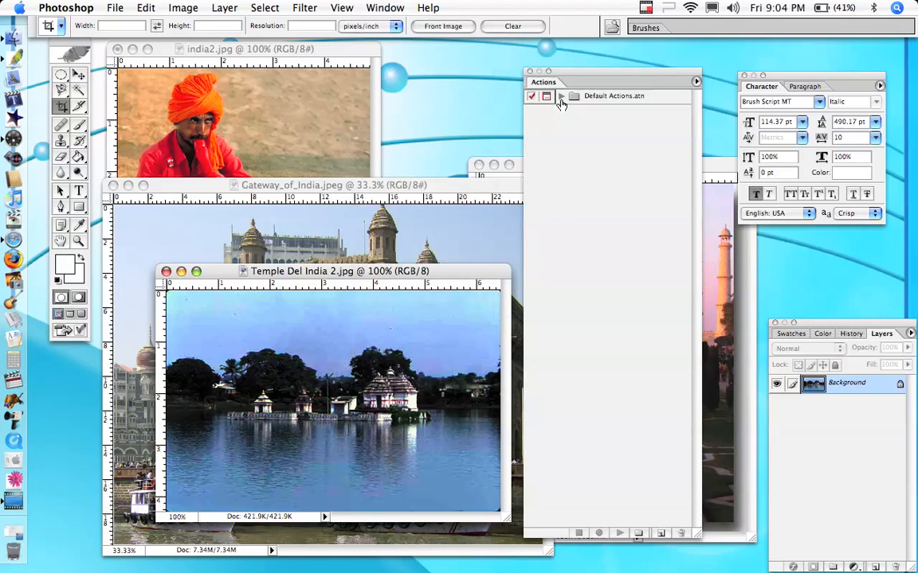
Create a new action named size3 in the Default Actions.atn set and start recording it
click(696, 83)
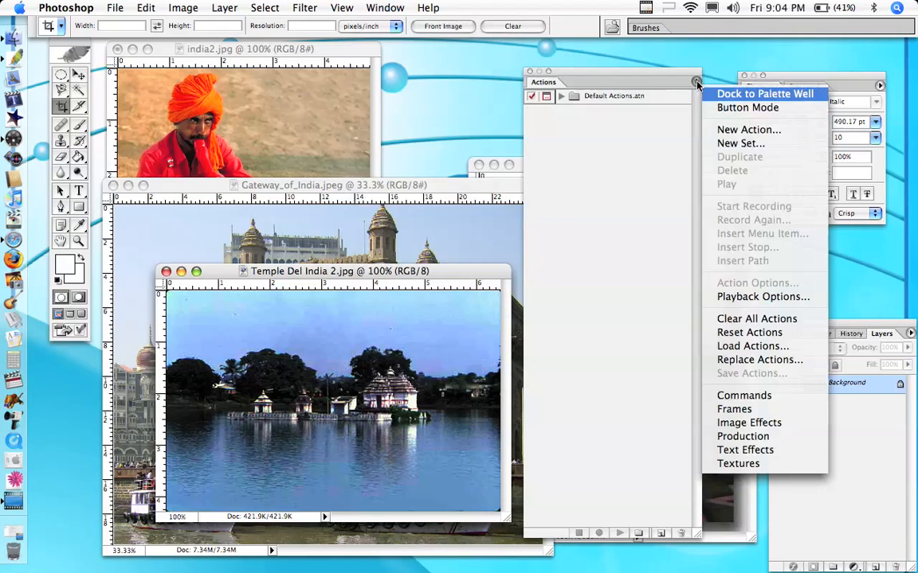
click(712, 131)
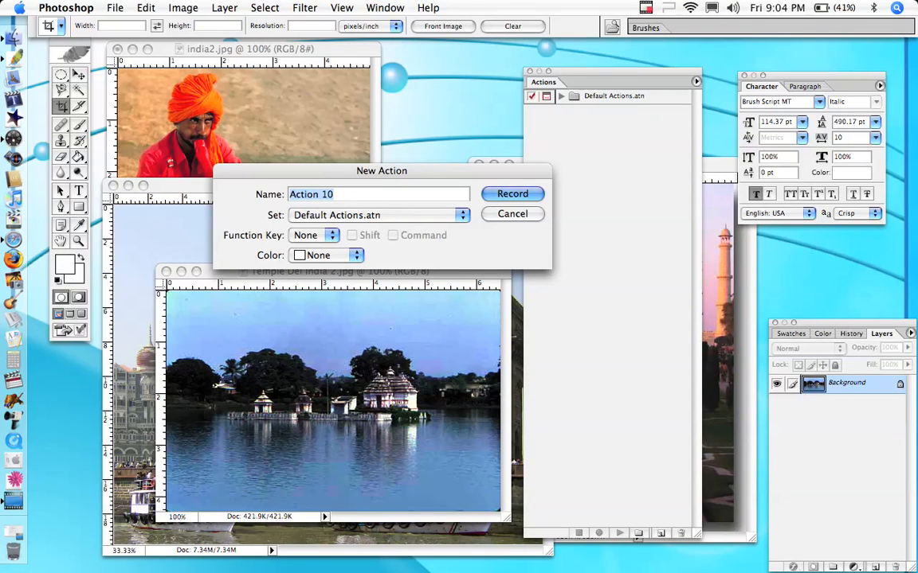
text(s)
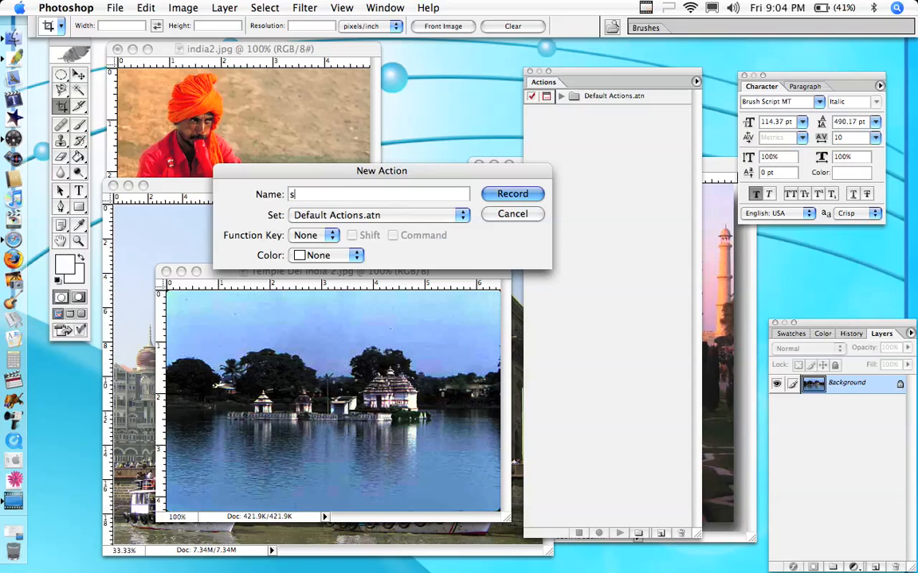
text(ize3)
click(511, 199)
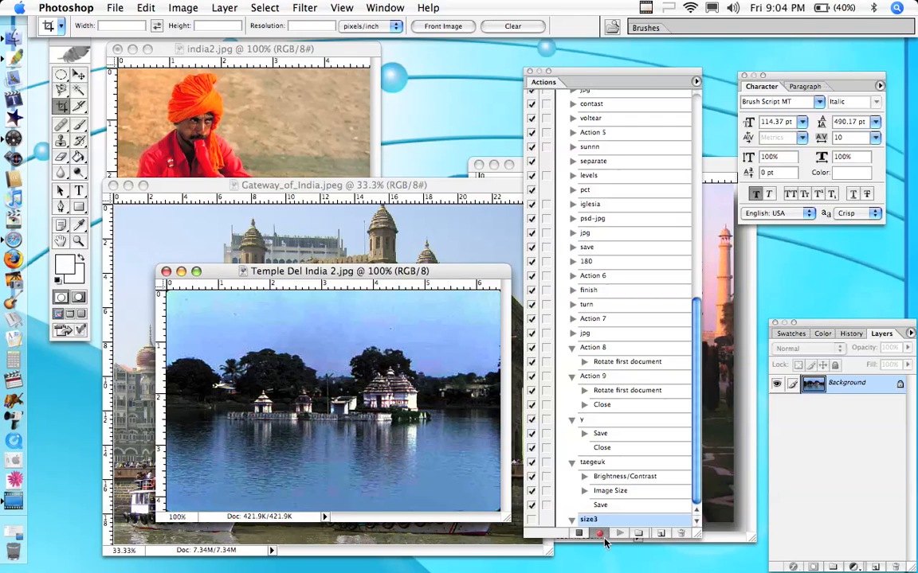
click(579, 535)
Resize the Temple Del India 2.jpg image to a document width of 1.6 inches with proportions constrained
click(192, 9)
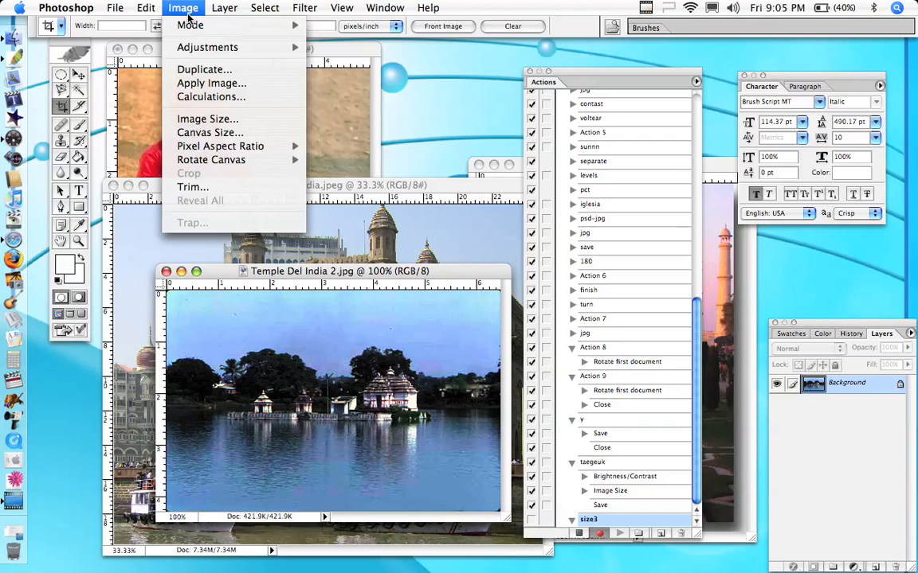
click(205, 120)
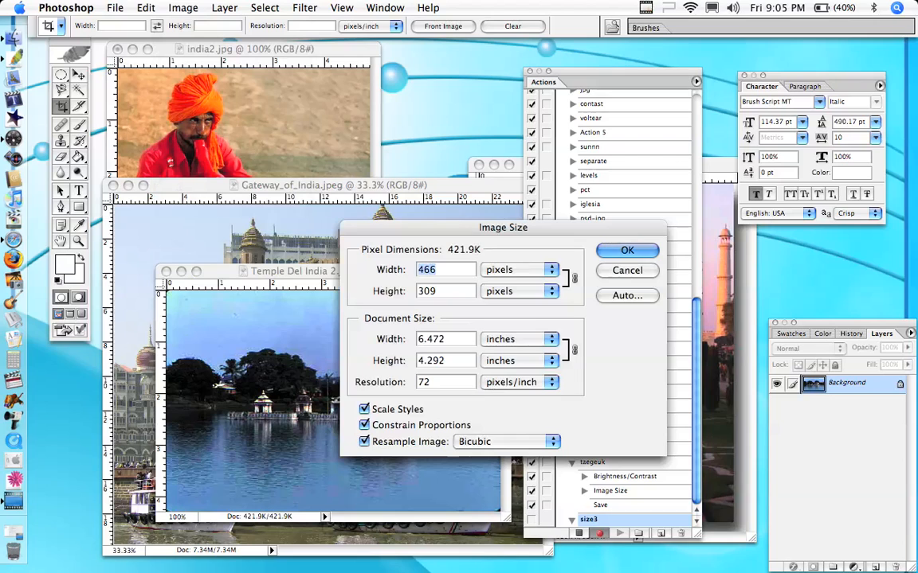
drag(448, 341, 414, 340)
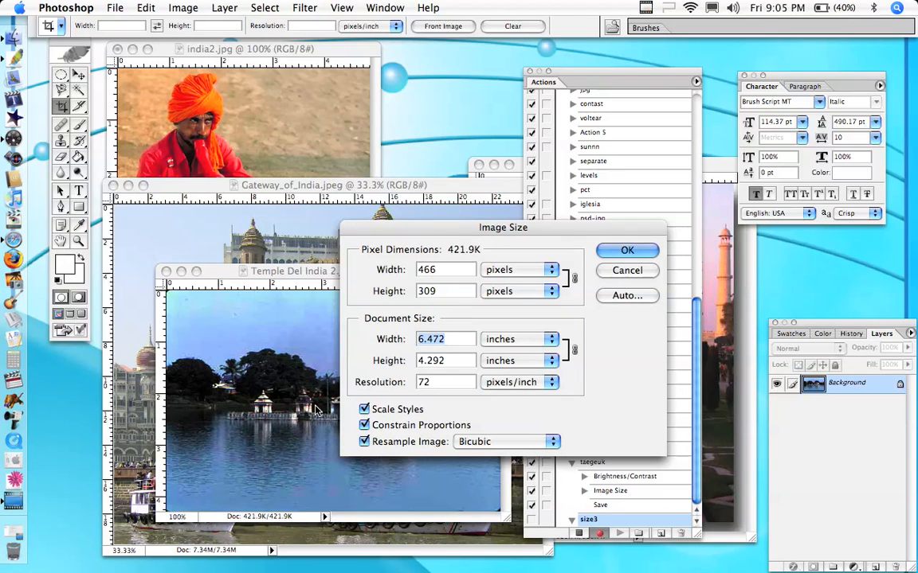
text(1)
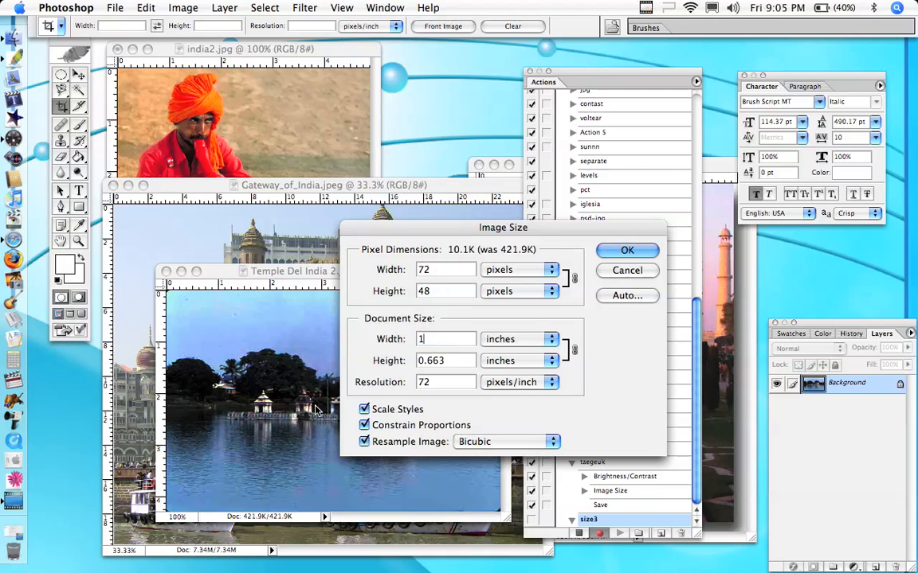
text(.6)
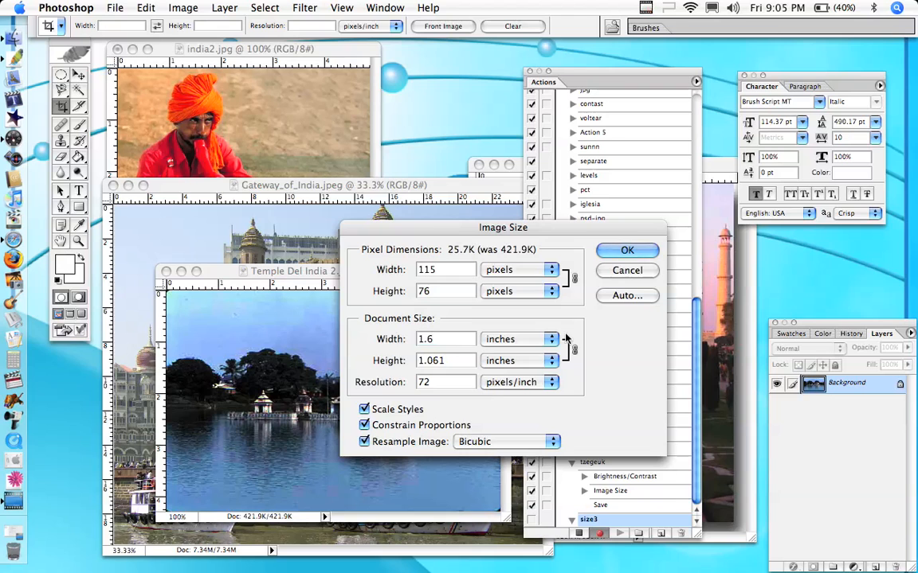
click(626, 252)
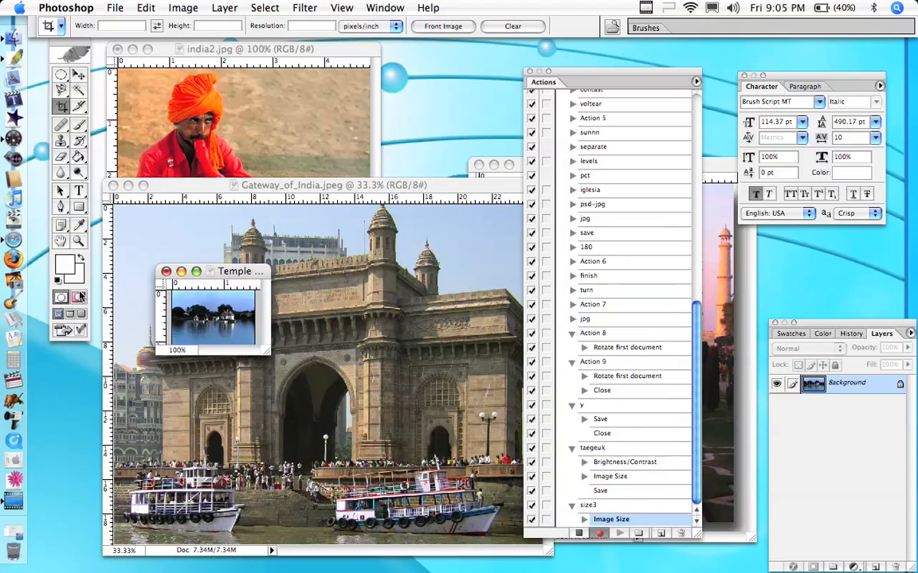
Set the temple image's canvas height to 1 inch with the centre anchor and accept the clipping
click(178, 10)
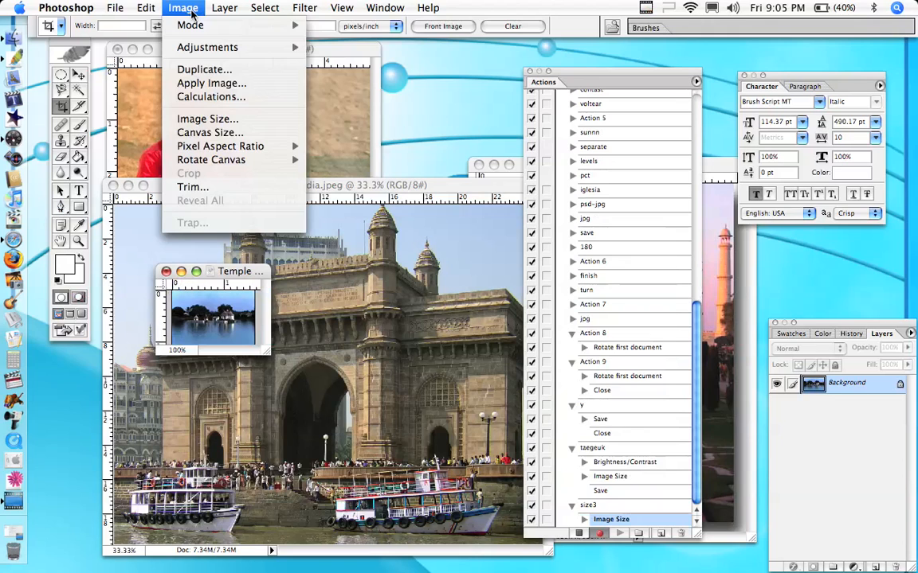
click(196, 134)
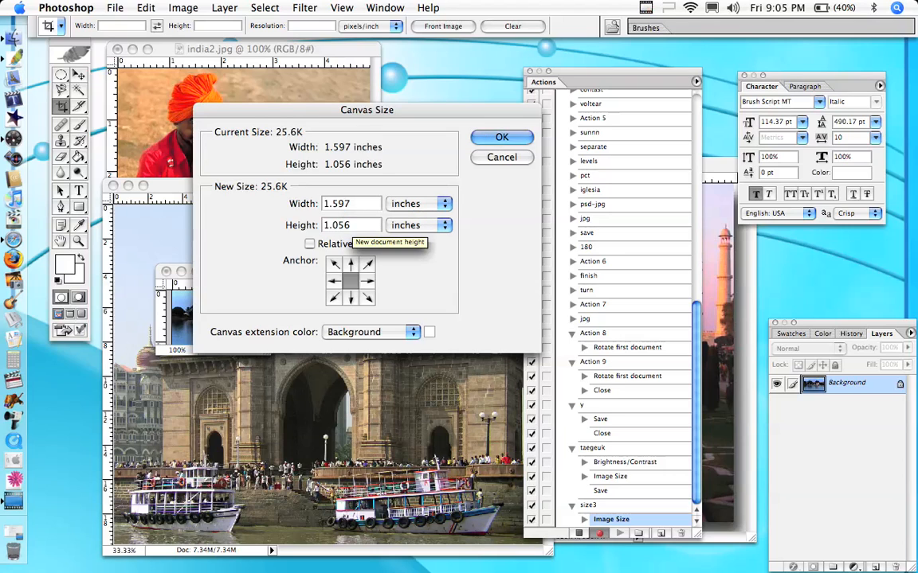
key(Tab)
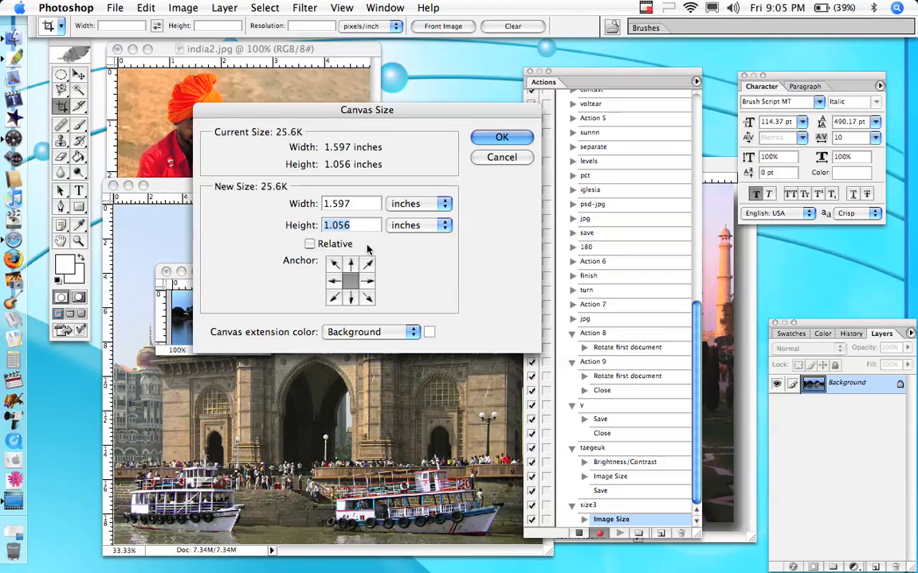
text(1)
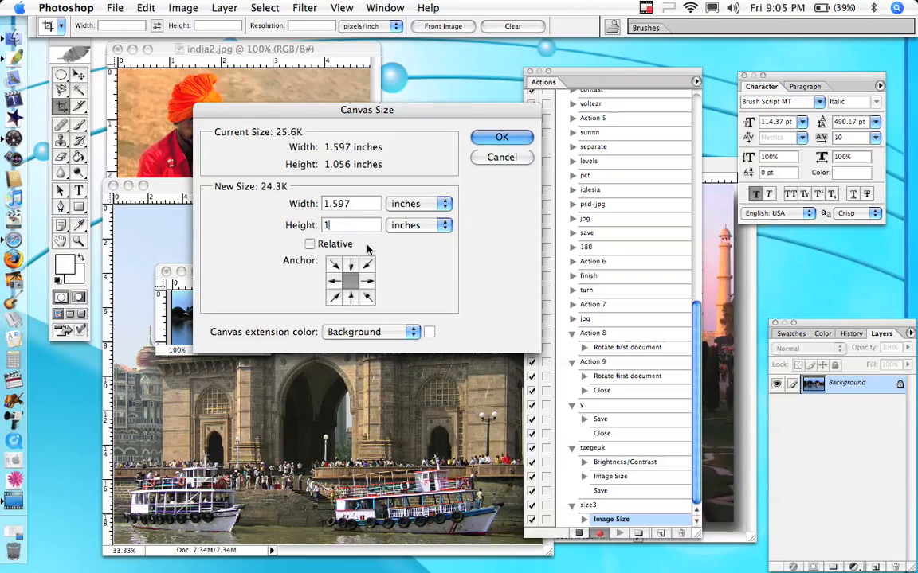
click(498, 140)
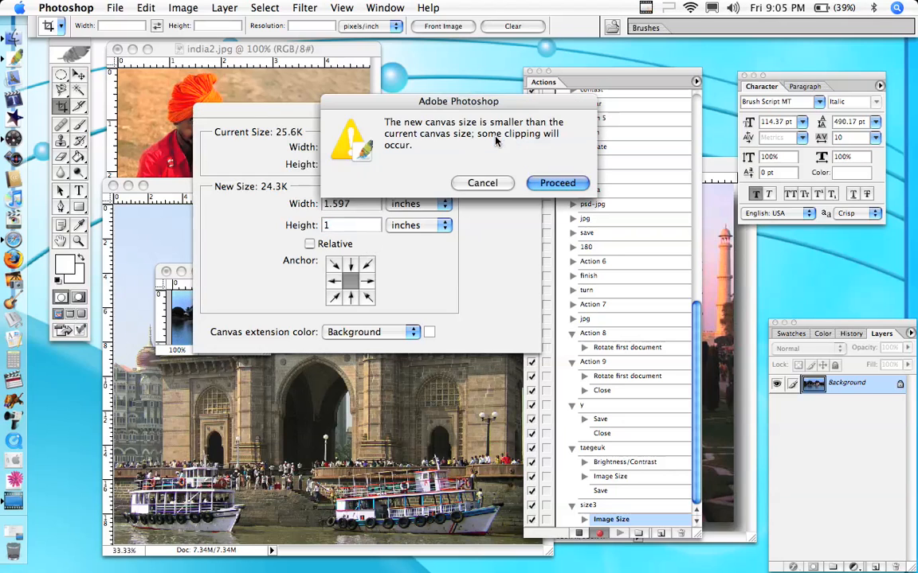
click(544, 184)
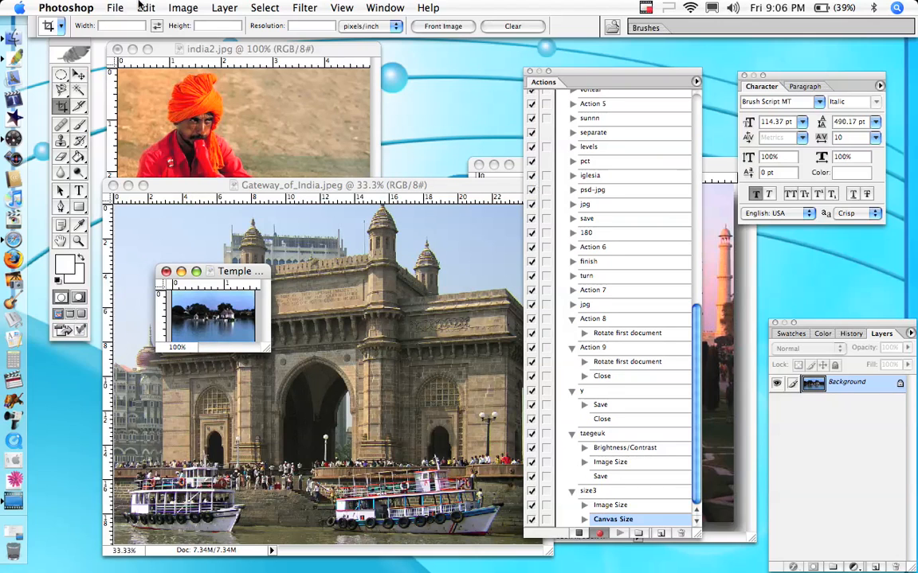
Record a Levels adjustment on the temple image with the midtone input level set to 0.92
click(171, 9)
mouse_move(182, 48)
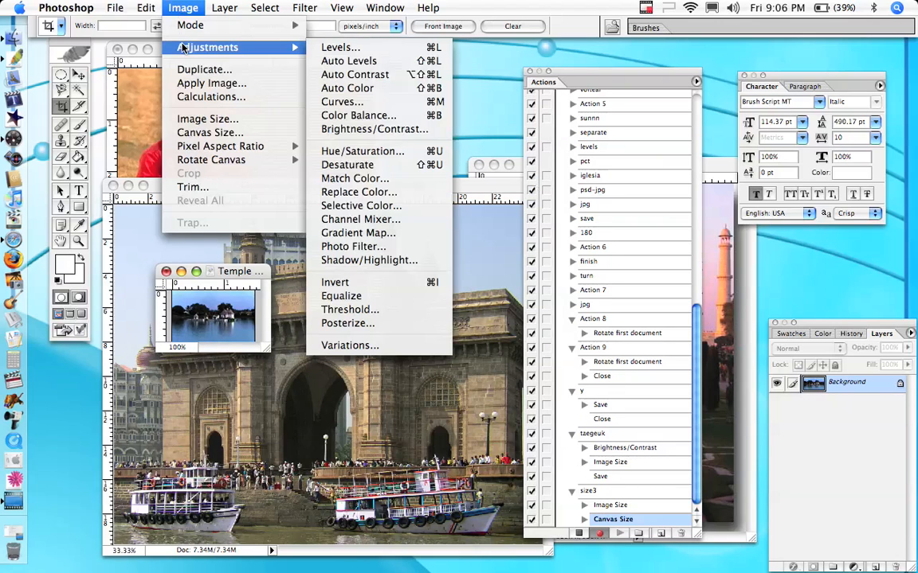
click(334, 47)
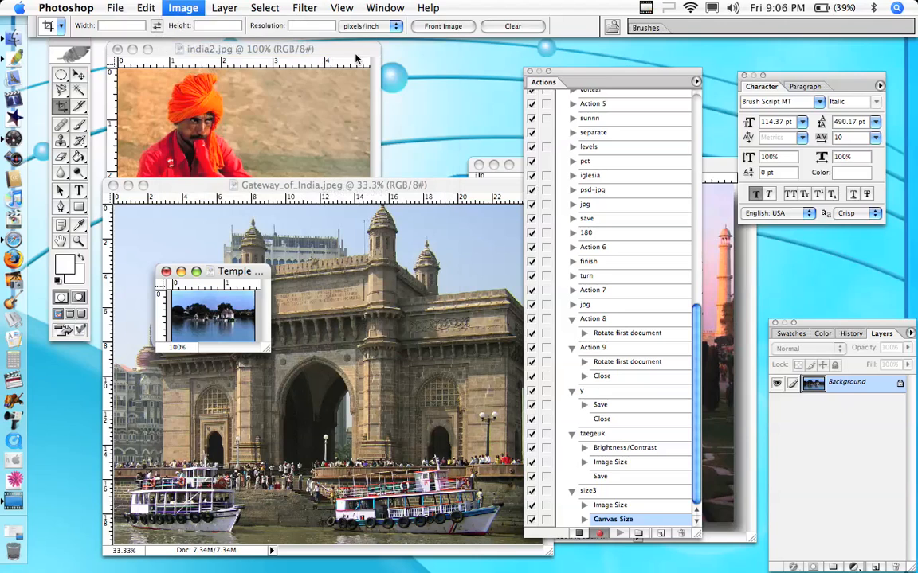
drag(673, 224, 680, 225)
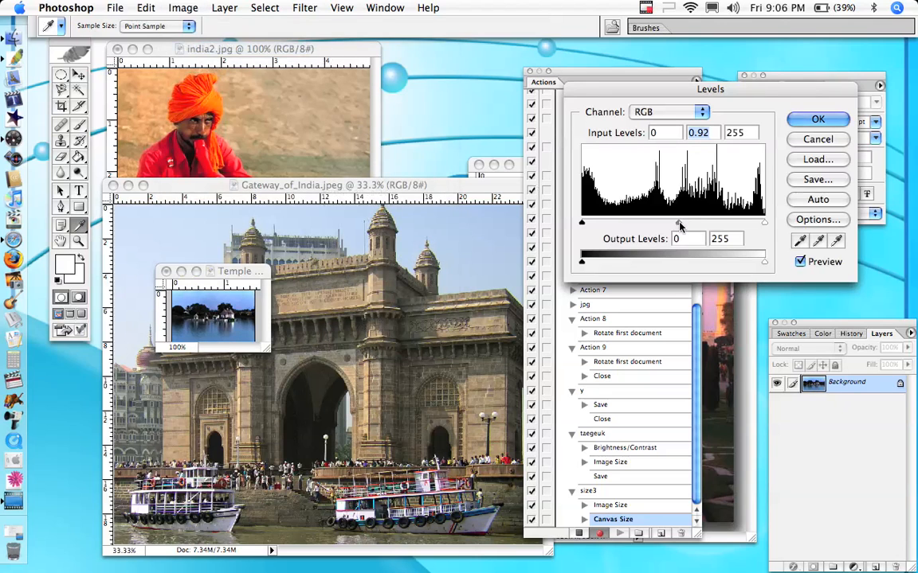
click(818, 120)
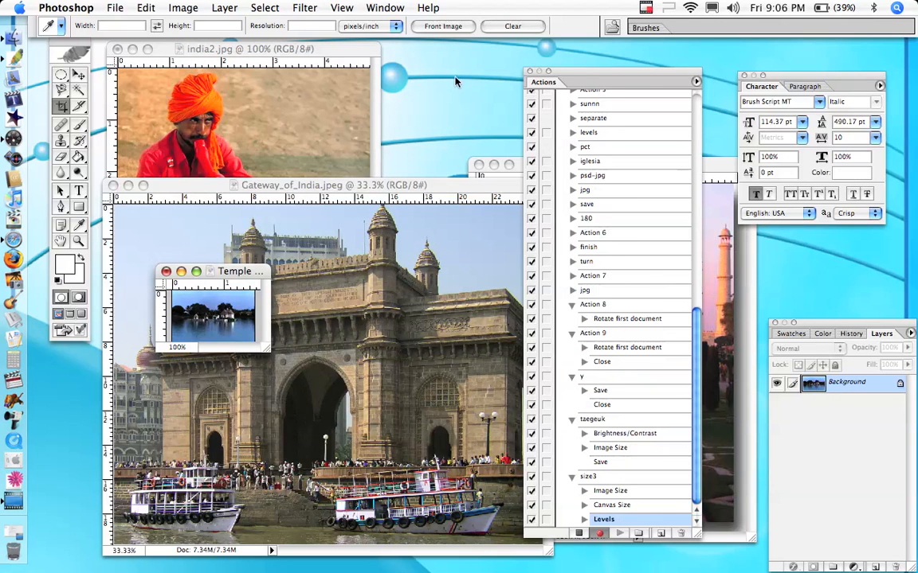
Apply Auto Color to the temple image as the last recorded command and stop recording the size3 action
click(190, 8)
mouse_move(185, 48)
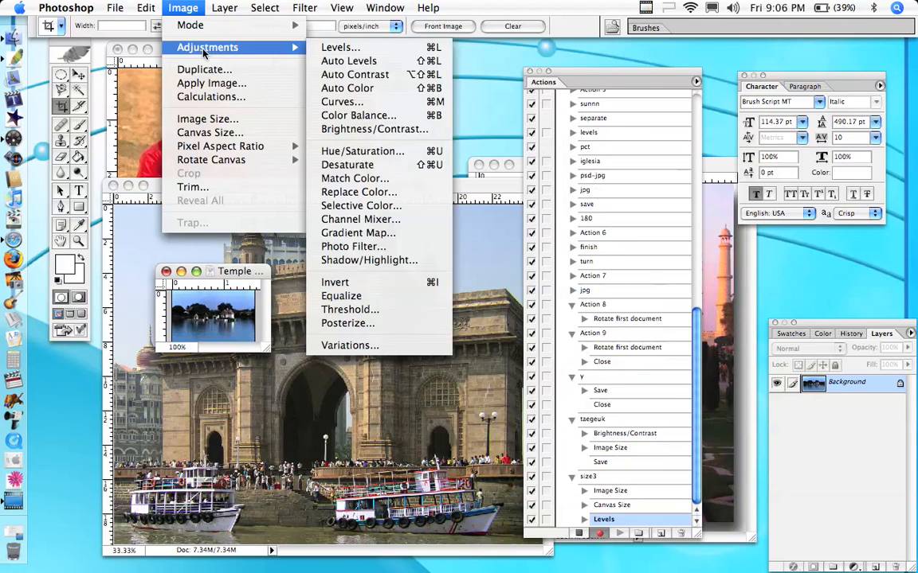
click(349, 87)
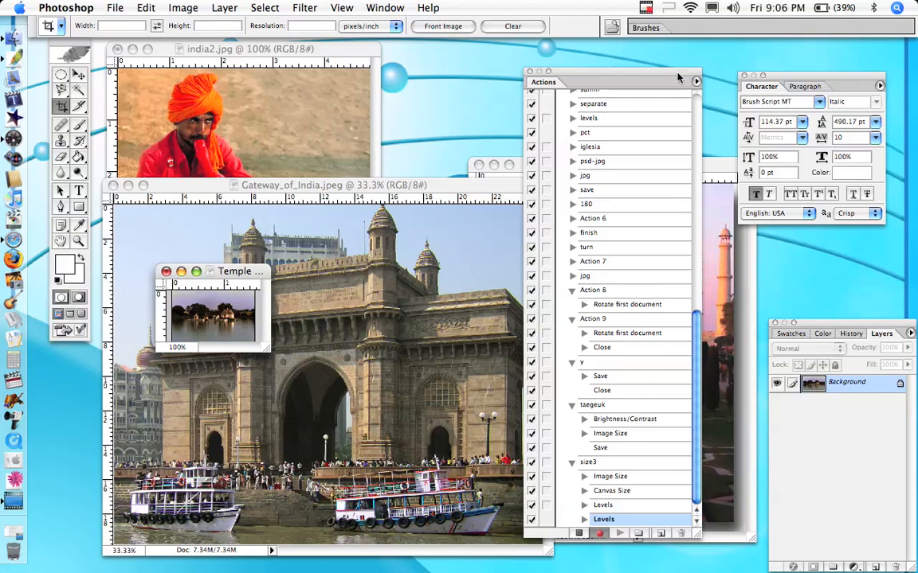
click(578, 534)
Run the size3 action on the india2.jpg image
click(238, 49)
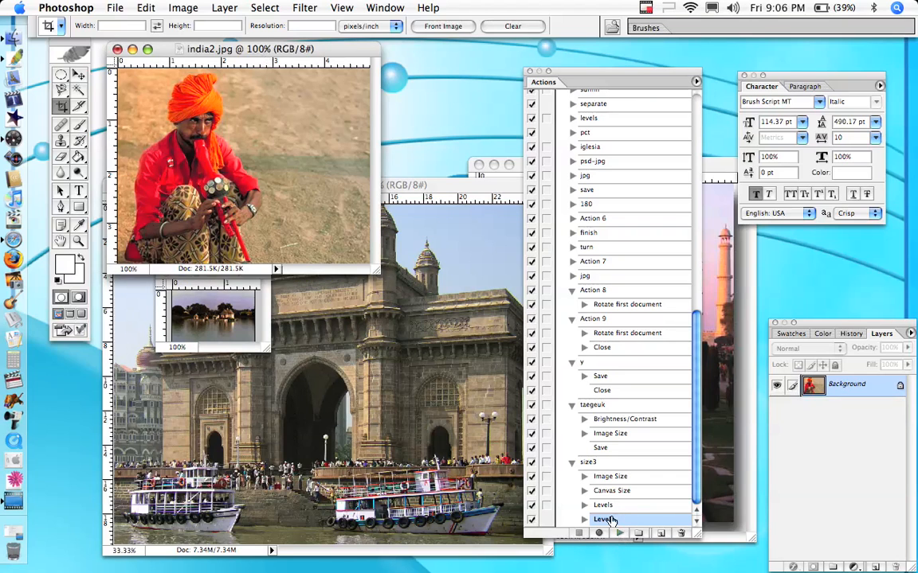
click(603, 463)
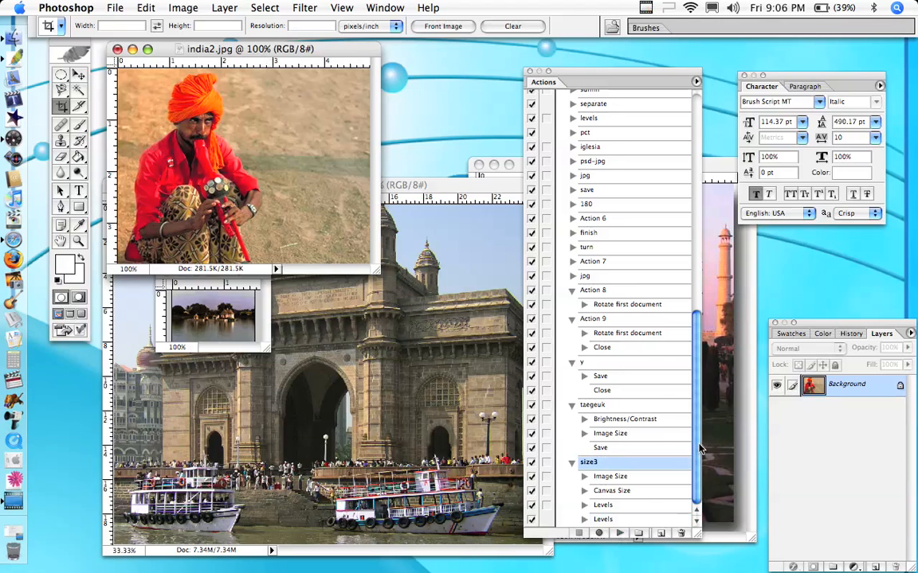
drag(699, 450, 700, 201)
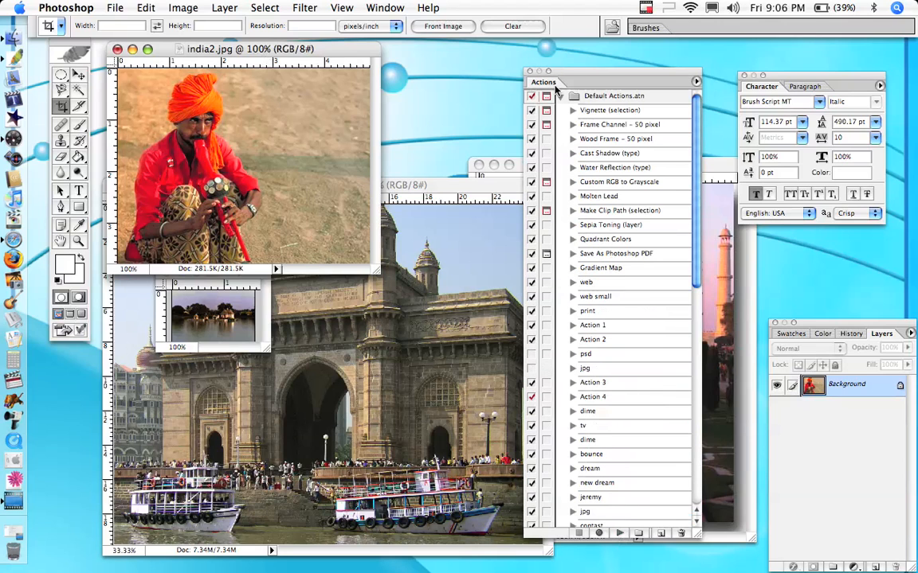
drag(698, 137, 706, 397)
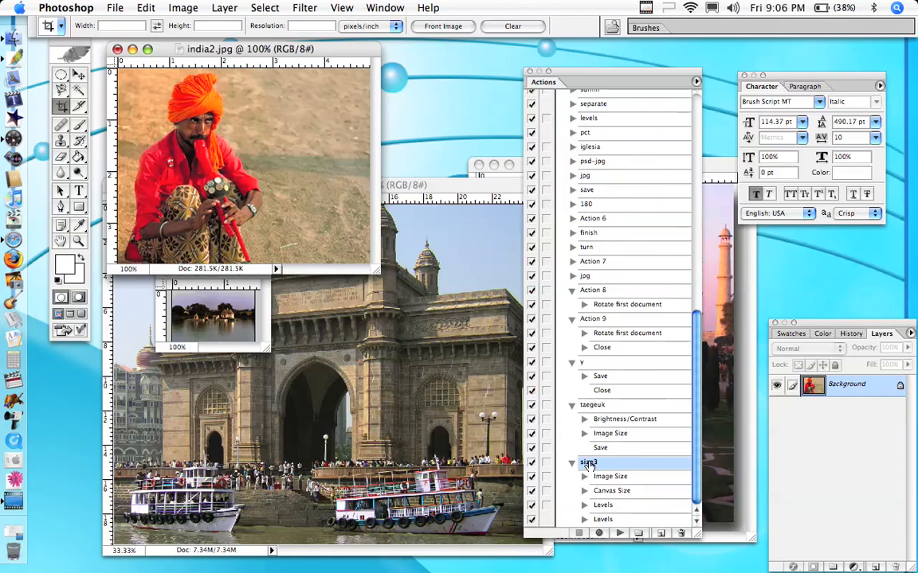
click(620, 534)
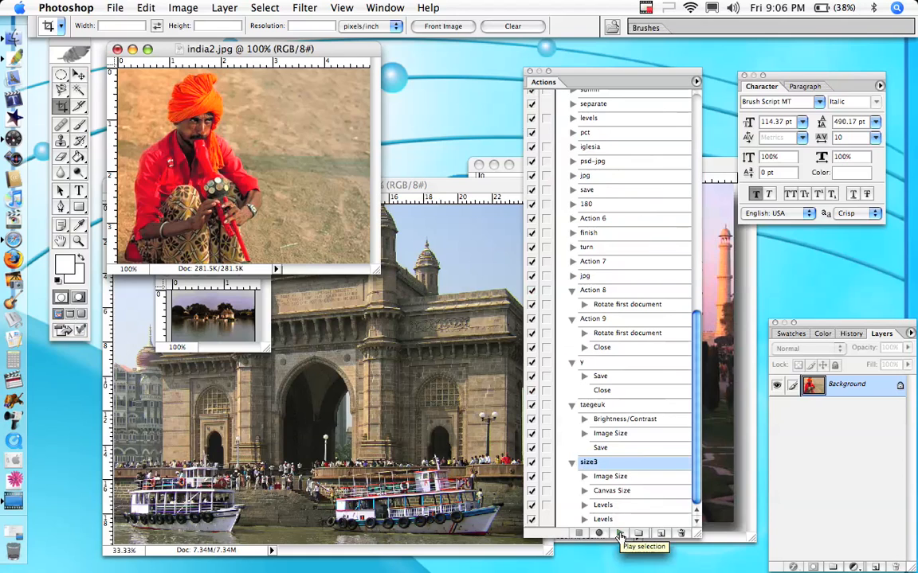
click(619, 535)
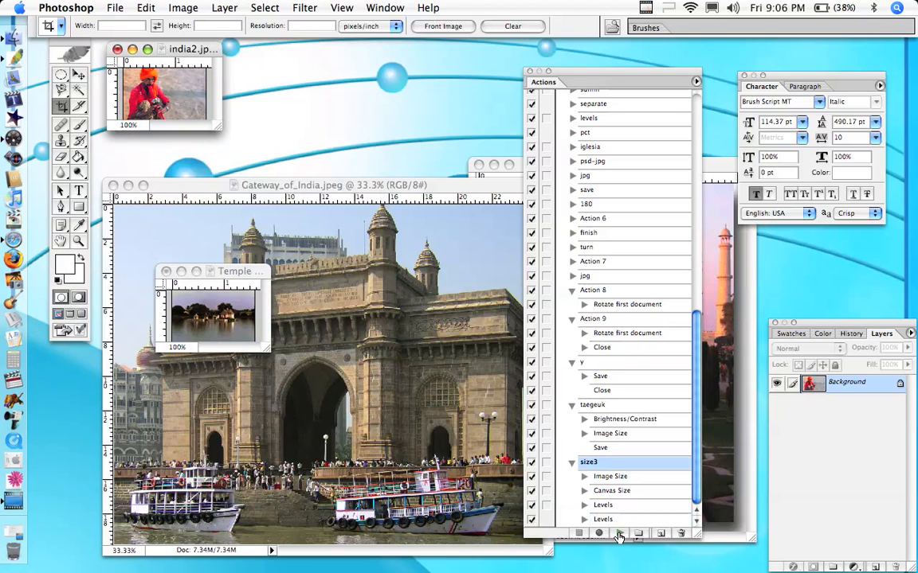
Bring india-taj.jpg into view and crop away the shadow along its right and bottom edges
drag(723, 173, 441, 108)
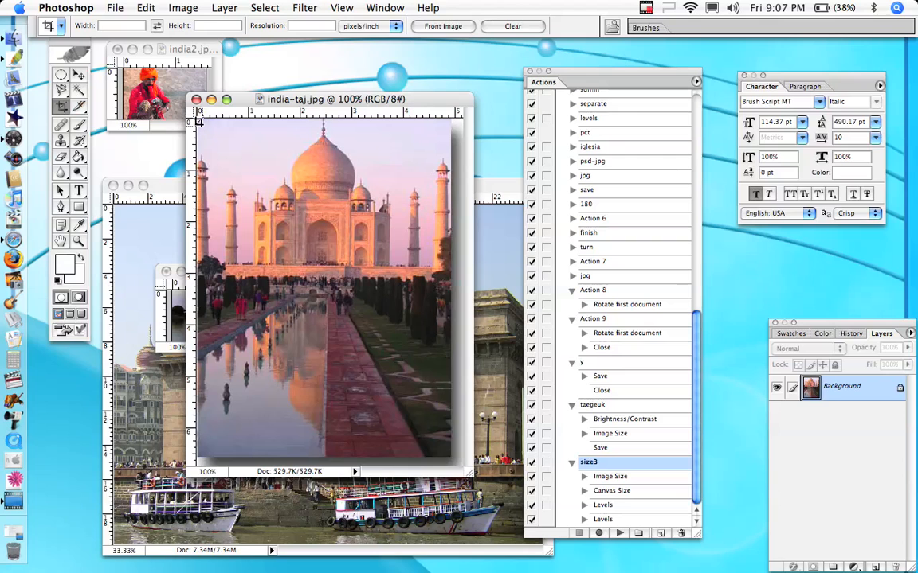
drag(198, 120, 453, 318)
drag(324, 317, 327, 457)
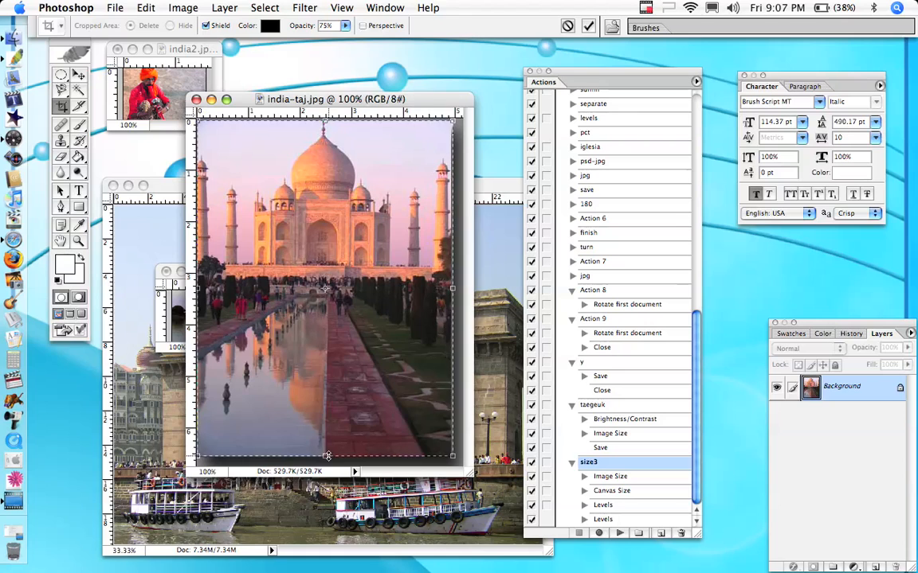
key(Return)
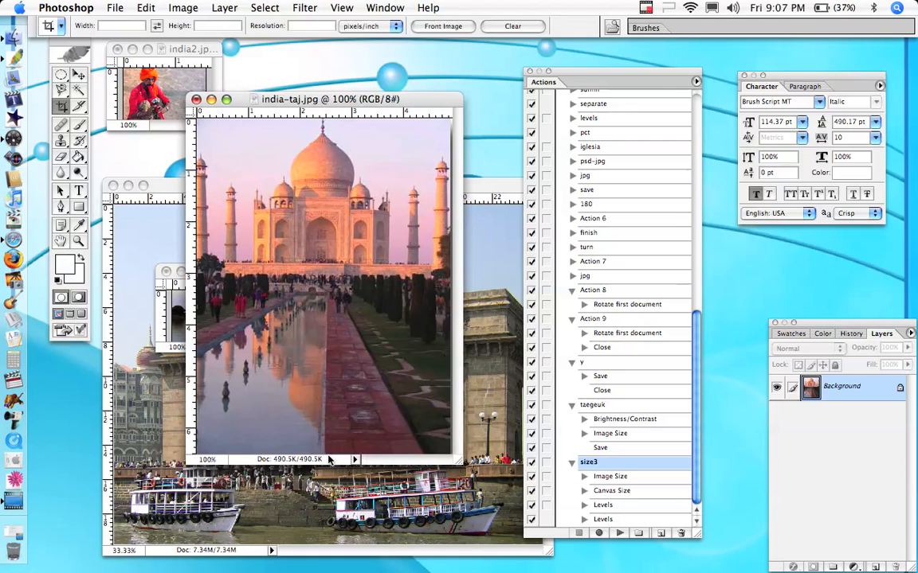
Run the size3 action on Gateway_of_India.jpeg and move the india-taj.jpg window clear of the small images
click(512, 189)
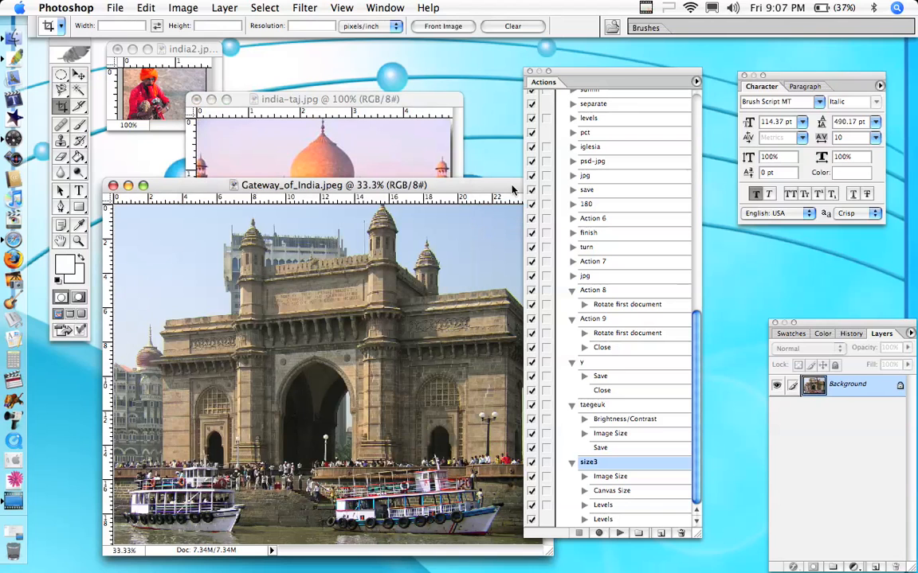
click(620, 533)
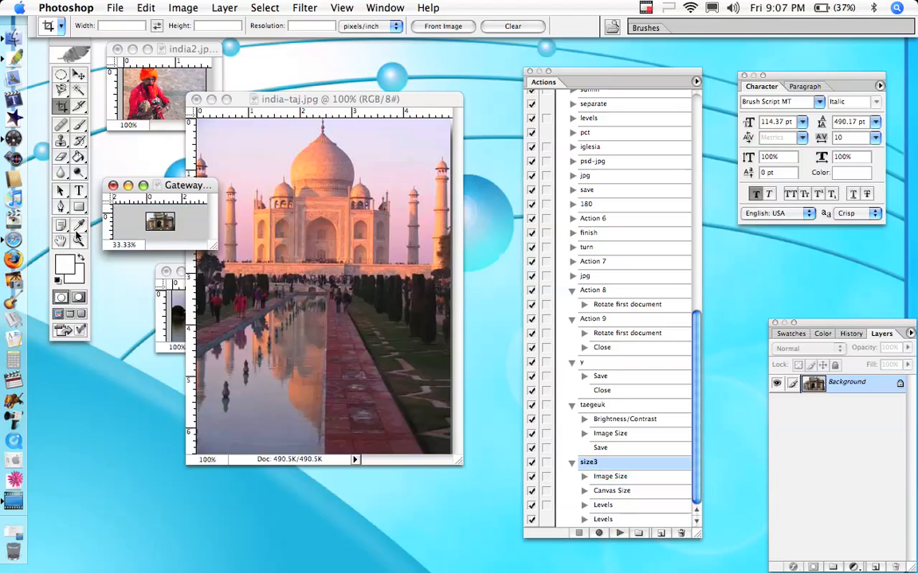
drag(269, 106, 443, 121)
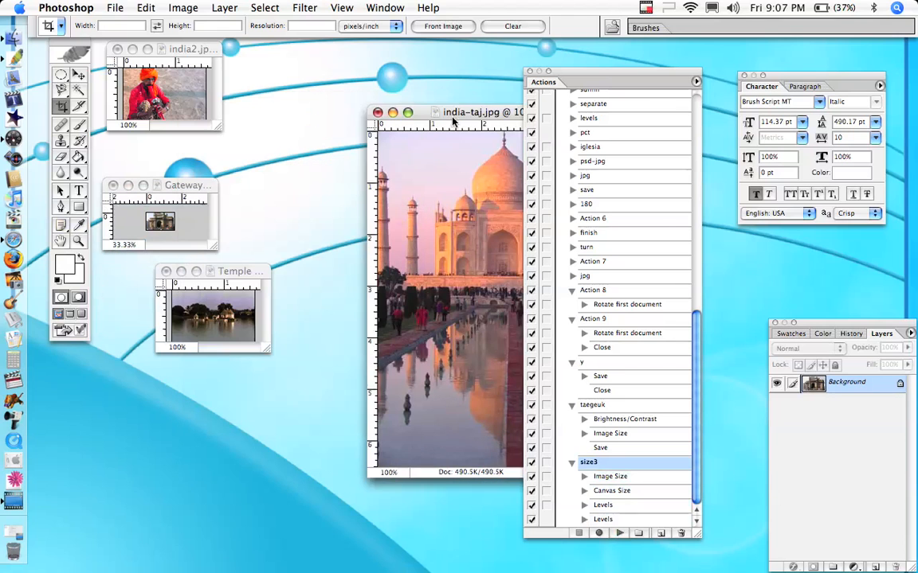
Fit the india-taj.jpg, Gateway_of_India.jpeg and india2.jpg images to the screen
double_click(62, 241)
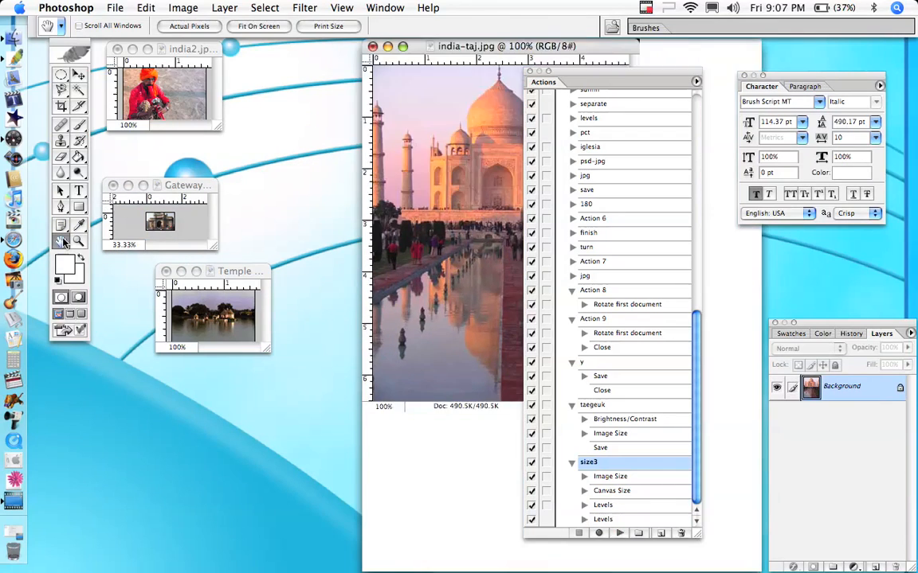
click(169, 189)
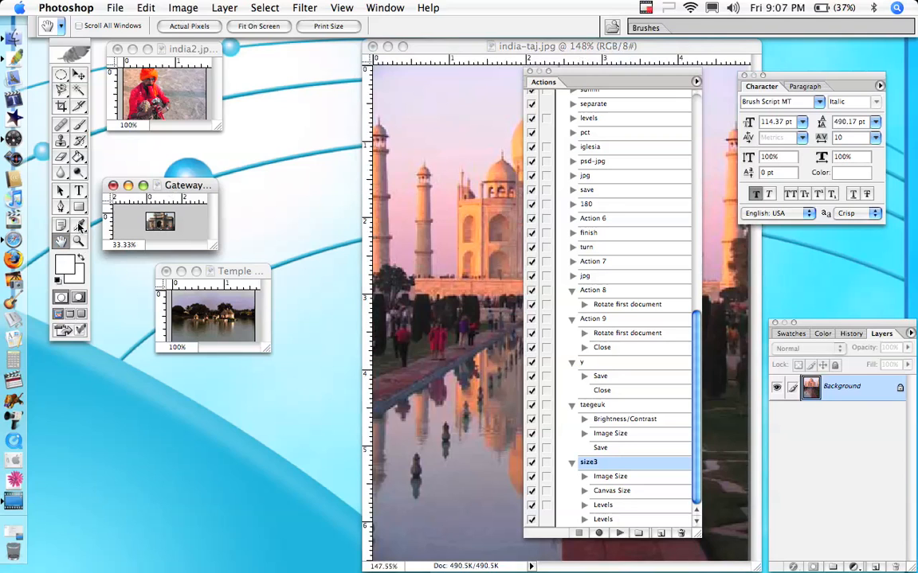
double_click(62, 241)
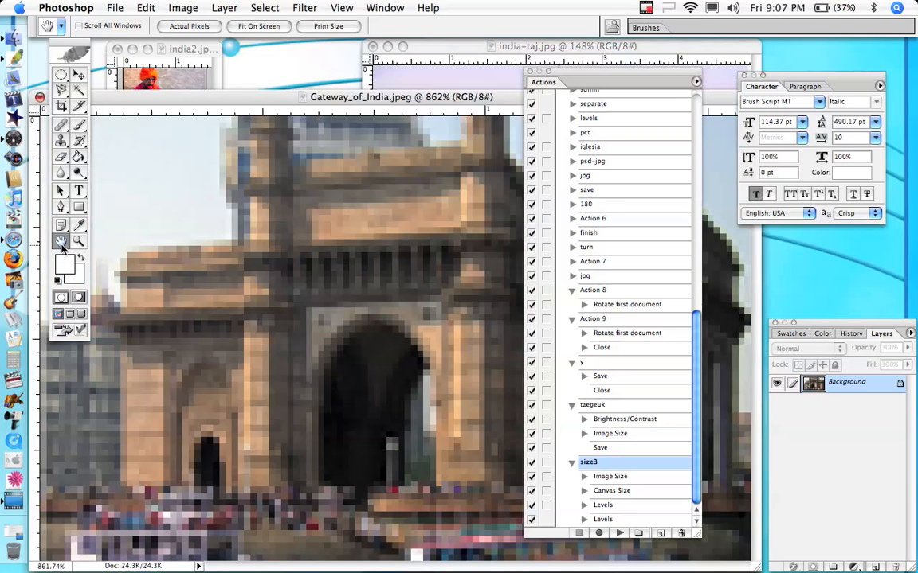
click(178, 50)
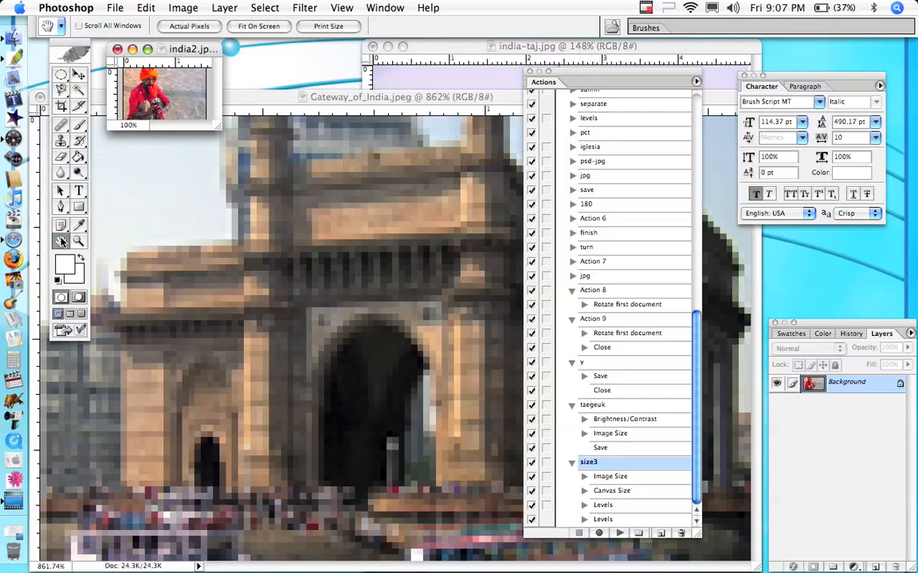
double_click(62, 241)
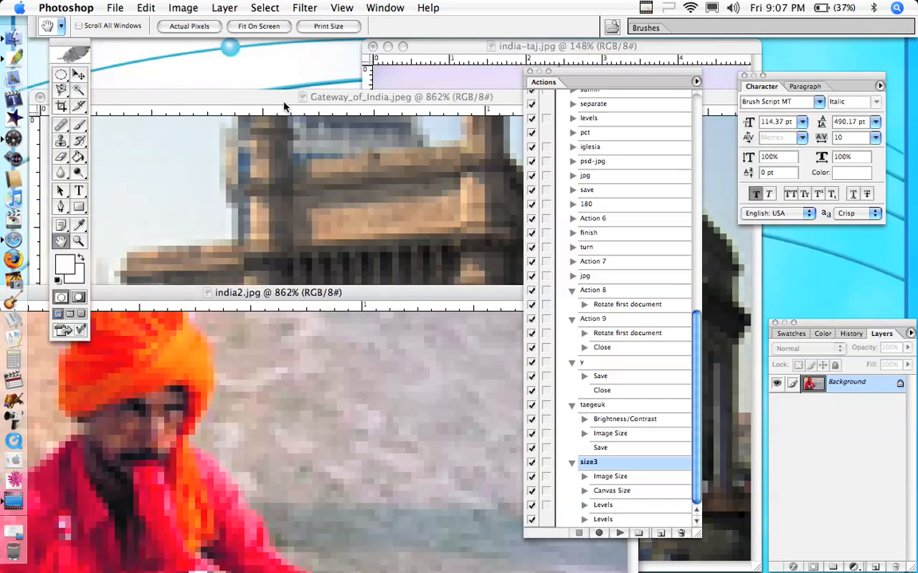
Arrange the image windows and copy the Gateway_of_India.jpeg background into india-taj.jpg as a new layer
drag(347, 96, 254, 203)
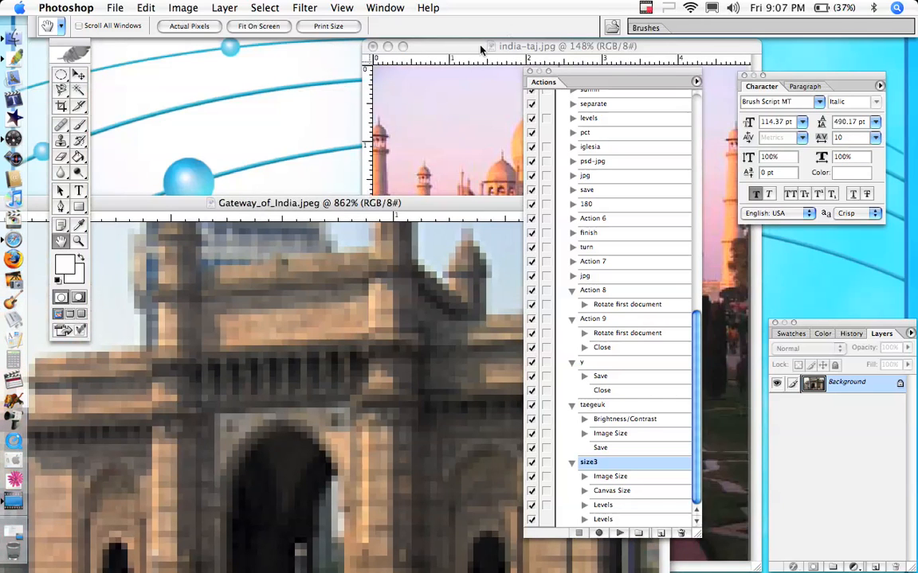
click(480, 50)
drag(479, 50, 399, 74)
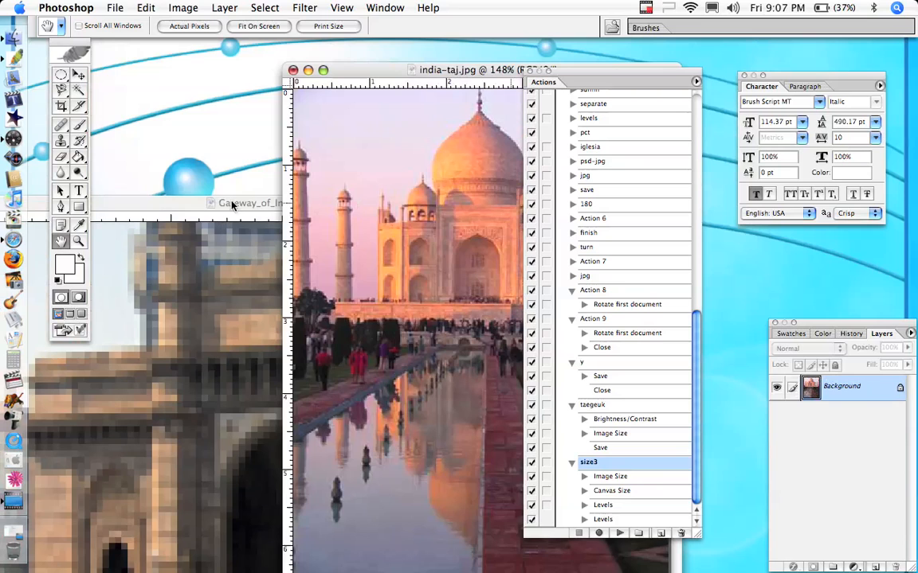
click(234, 205)
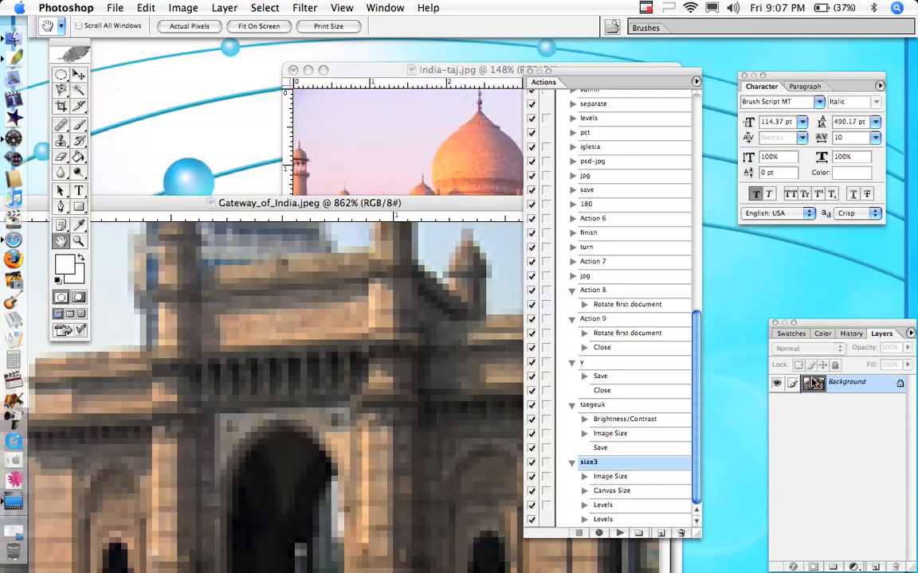
click(816, 385)
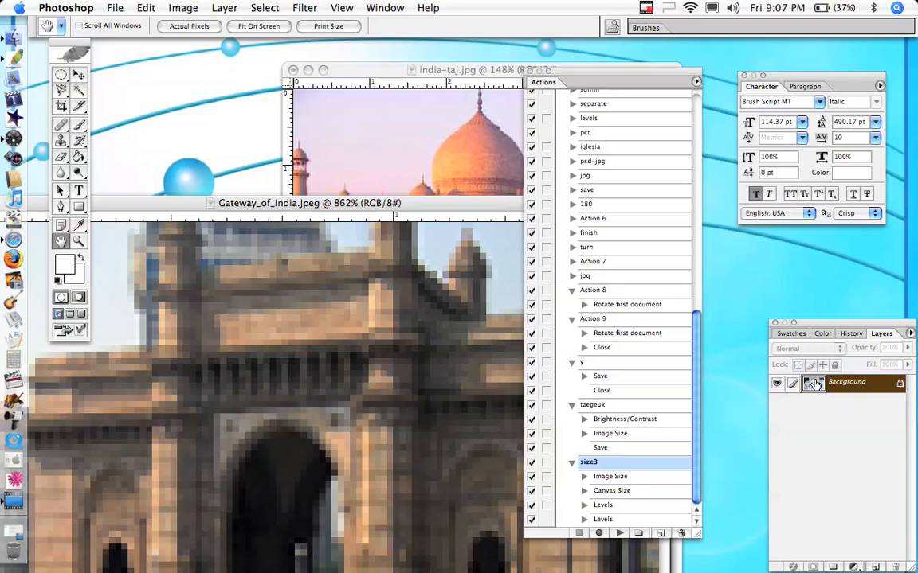
drag(814, 385, 426, 161)
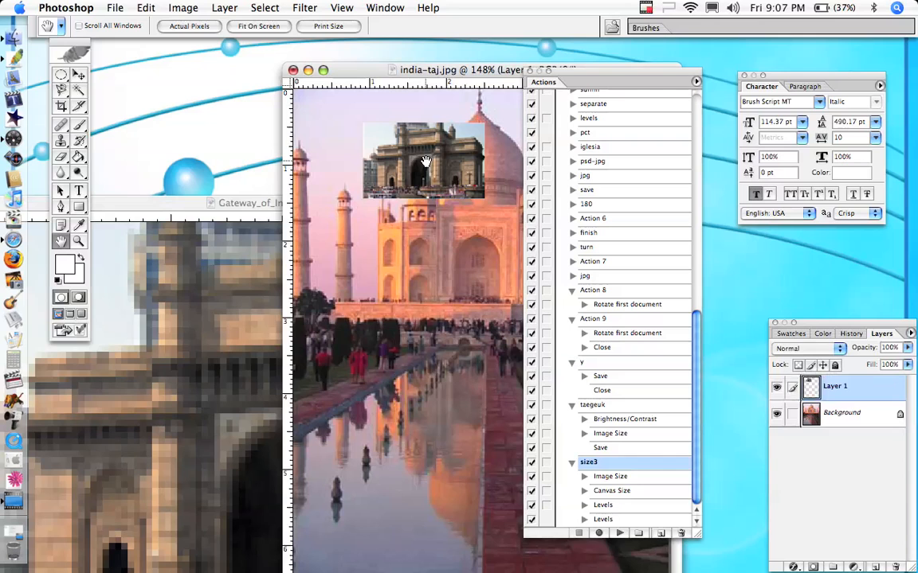
Close the Actions palette and move the gateway layer into the sky at the upper left of the Taj Mahal image
click(529, 71)
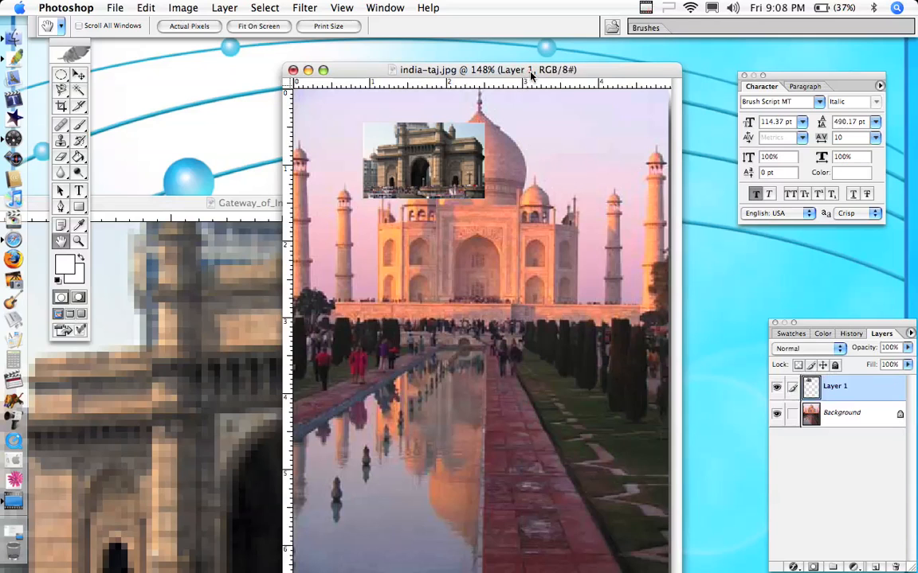
click(79, 74)
drag(425, 162, 376, 149)
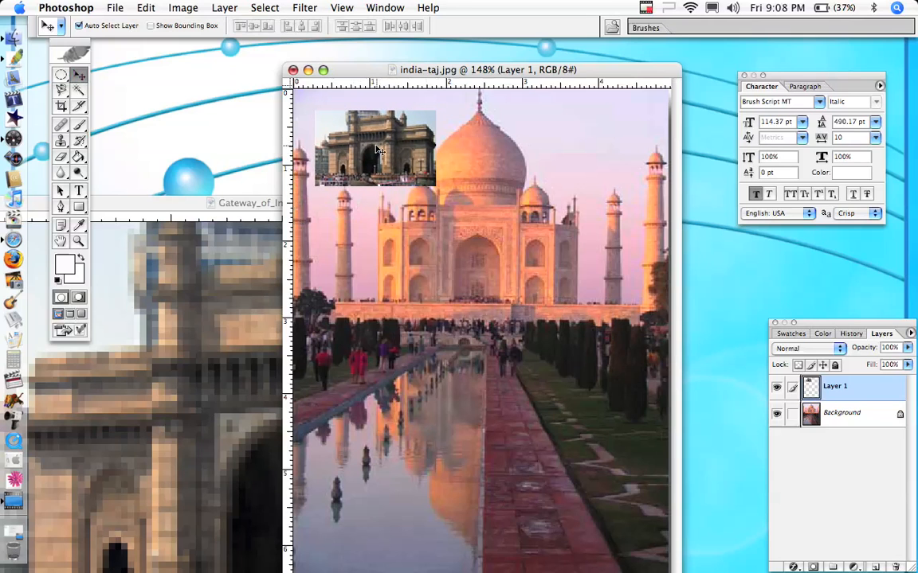
Close Gateway_of_India.jpeg without saving its changes
drag(237, 204, 320, 214)
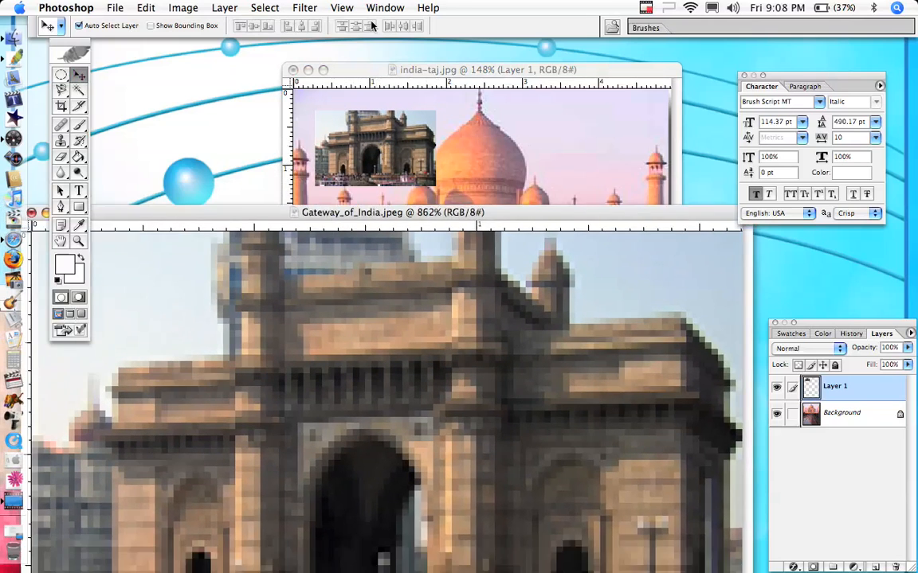
drag(371, 25, 432, 61)
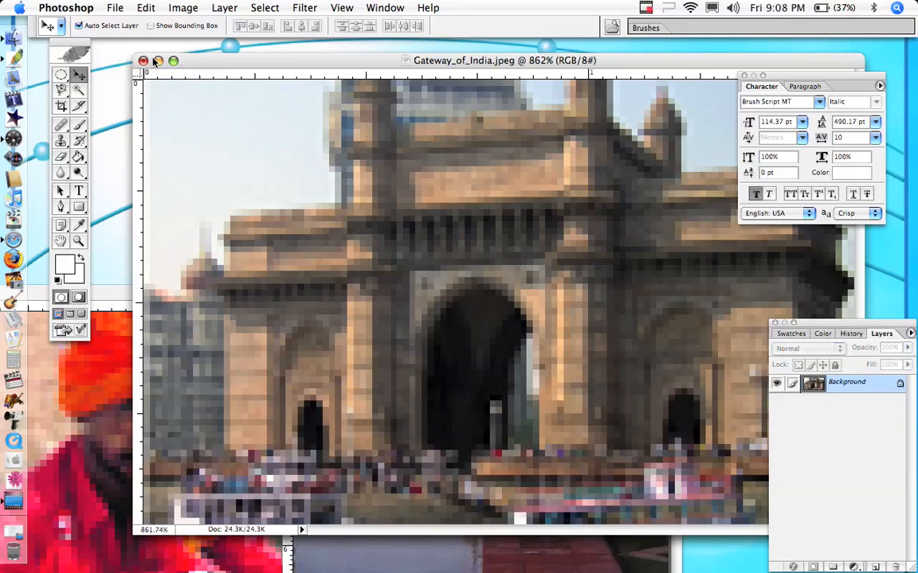
click(143, 61)
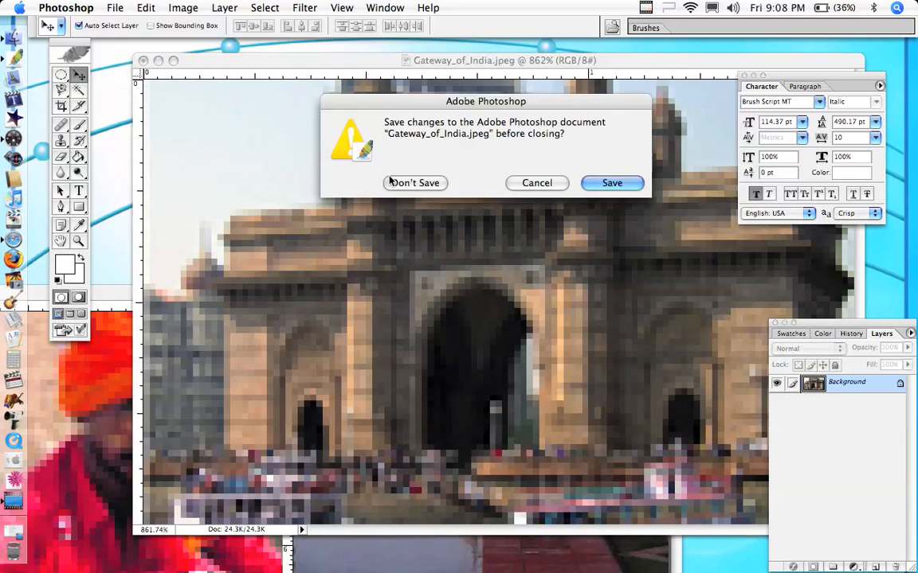
click(387, 180)
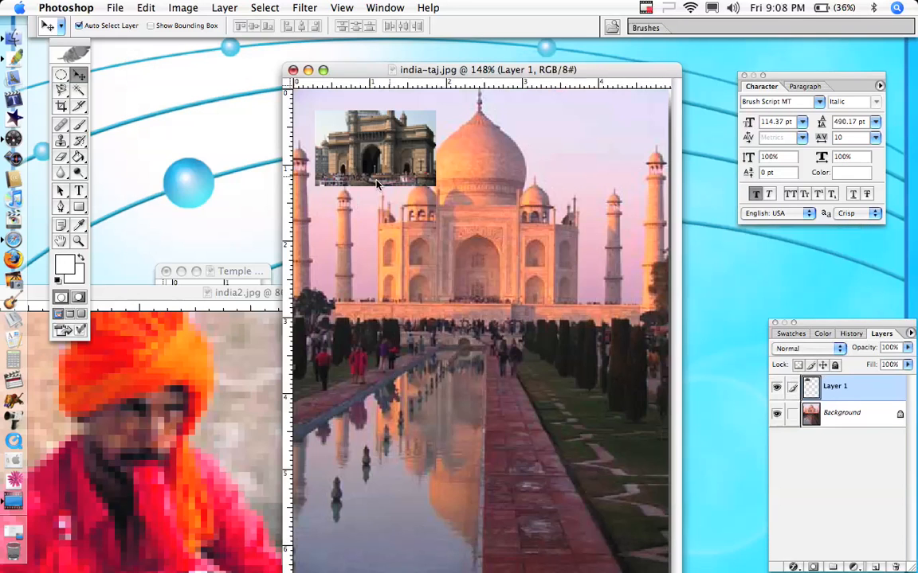
Copy the india2.jpg background into india-taj.jpg as a new layer
click(252, 293)
drag(819, 383, 559, 199)
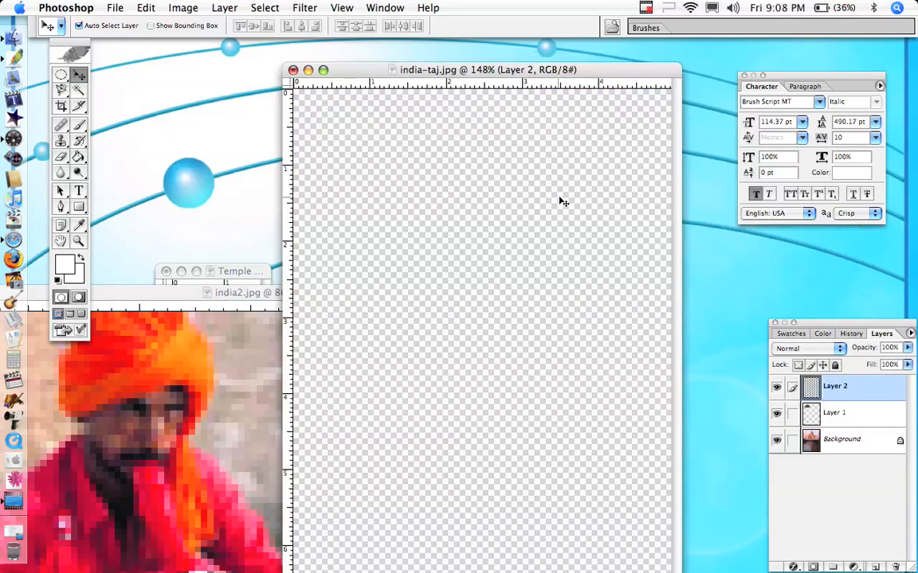
Copy the Temple Del India 2.jpg background into india-taj.jpg as a new layer and place it over the pool's left side
click(258, 272)
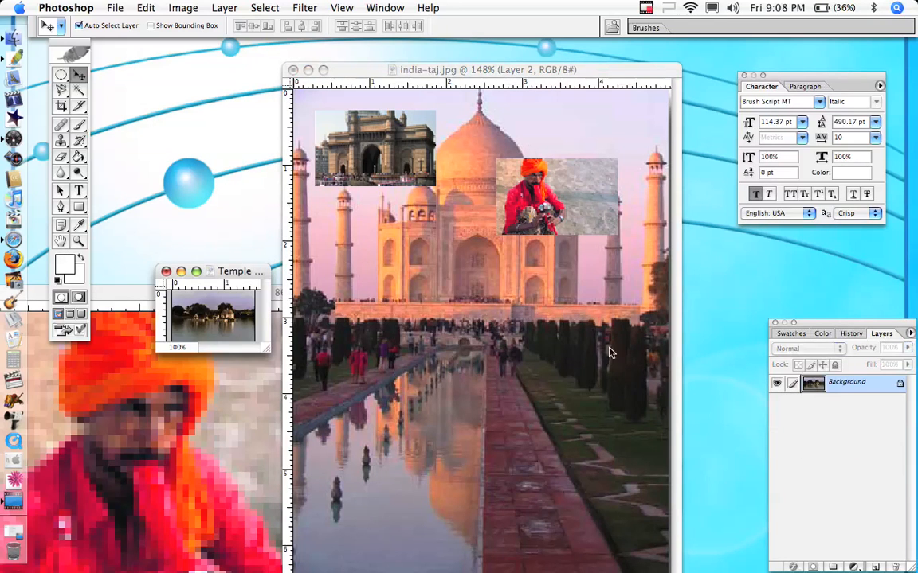
drag(816, 385, 369, 353)
drag(369, 425, 382, 417)
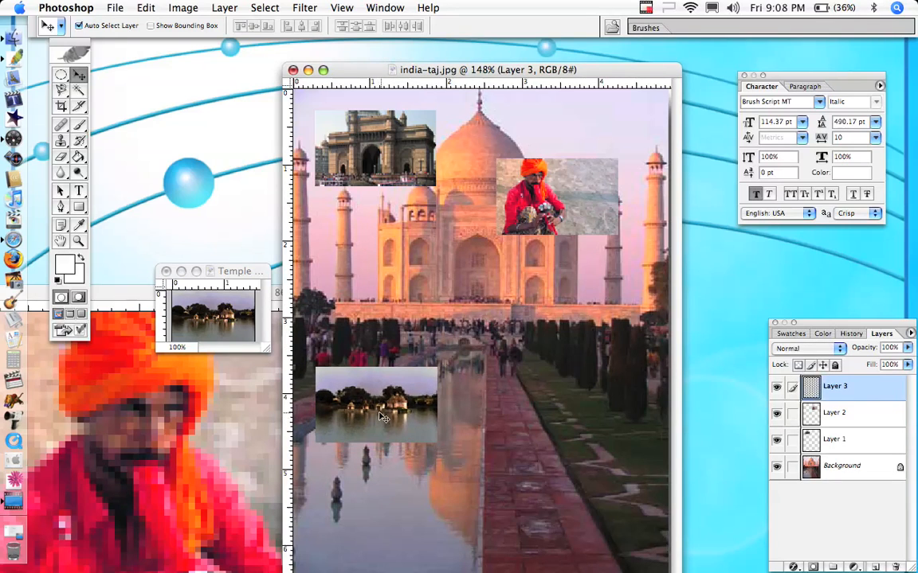
Move the gateway picture on Layer 1 to the garden path right of the pool, roughly level with the temple picture
click(539, 195)
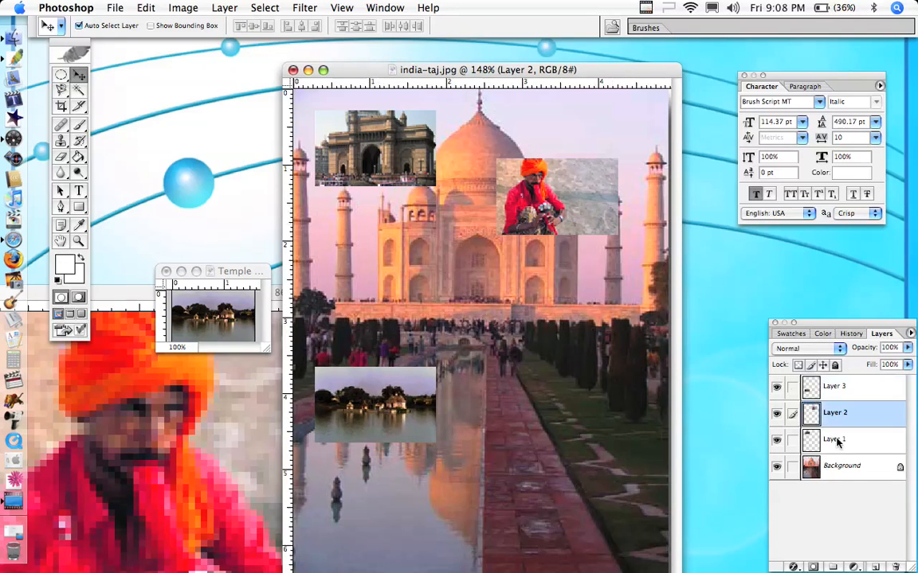
click(835, 444)
drag(382, 151, 475, 303)
drag(629, 391, 629, 430)
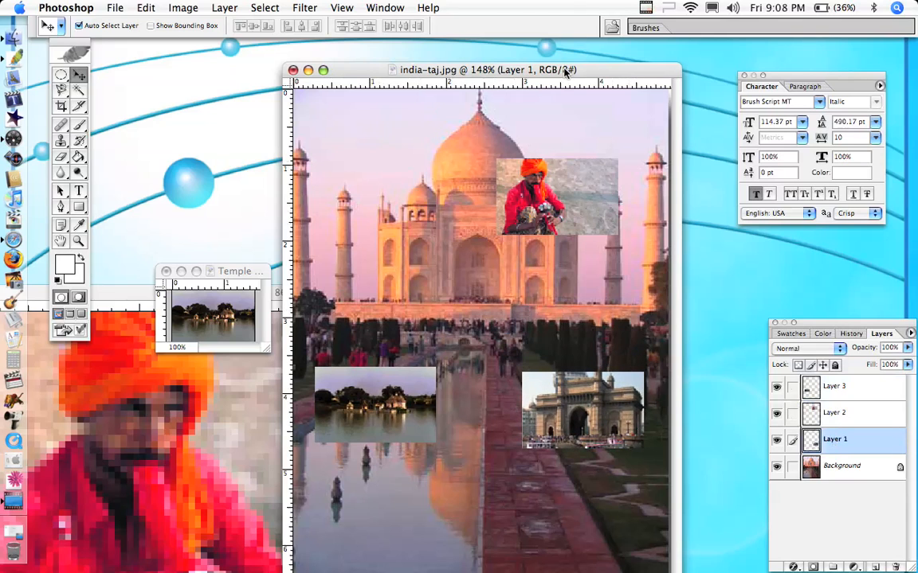
Move the turbaned man's picture on Layer 2 to the lower centre of the Taj Mahal image, below the other two pictures
drag(507, 65, 482, 43)
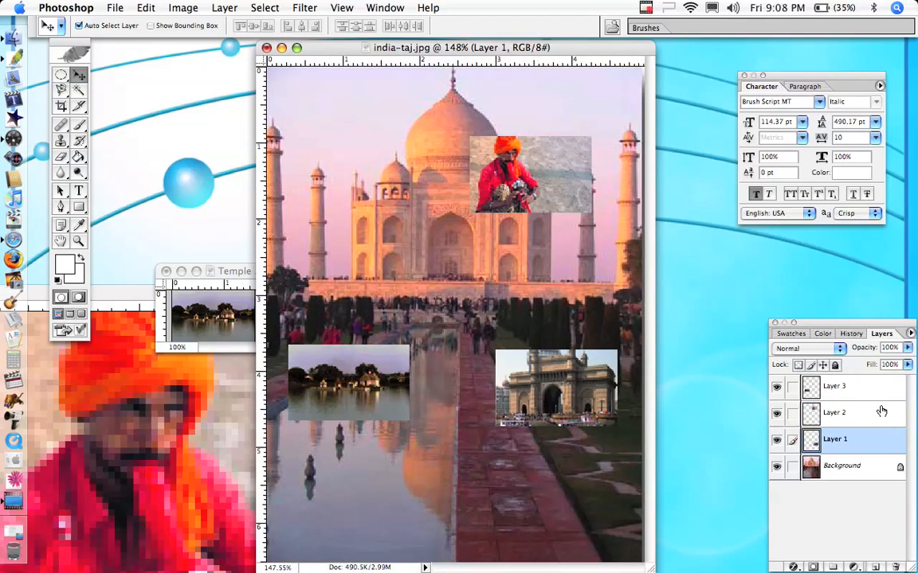
click(865, 414)
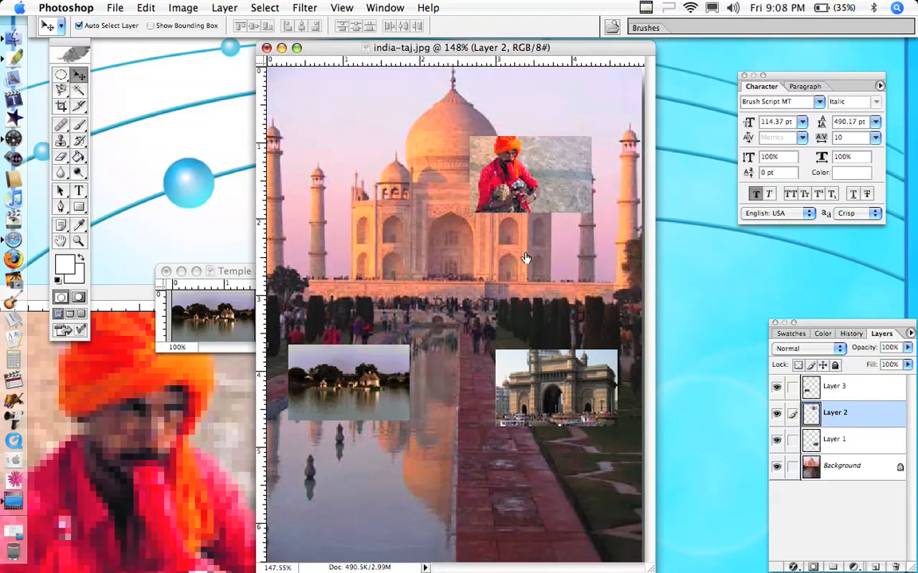
drag(524, 174, 450, 492)
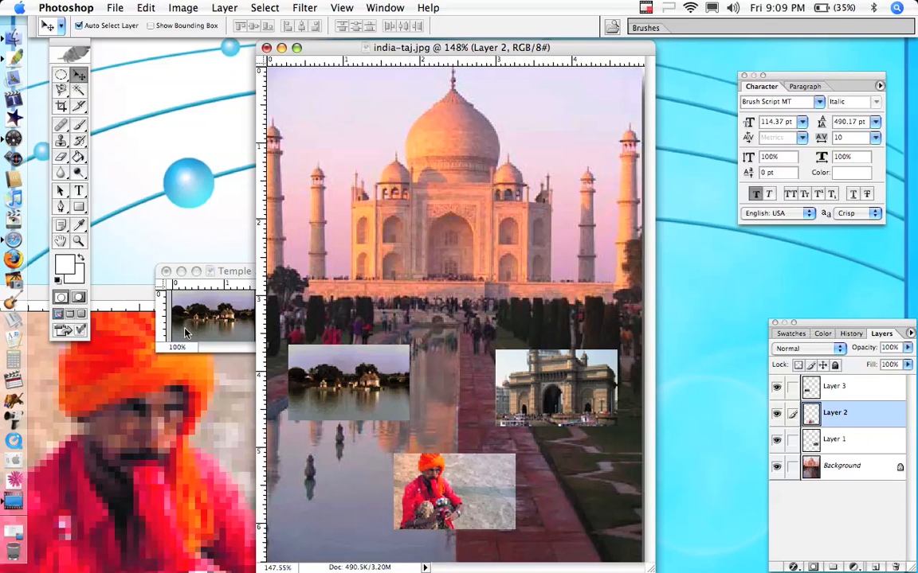
Close Temple Del India 2.jpg and india2.jpg without saving their changes
click(166, 272)
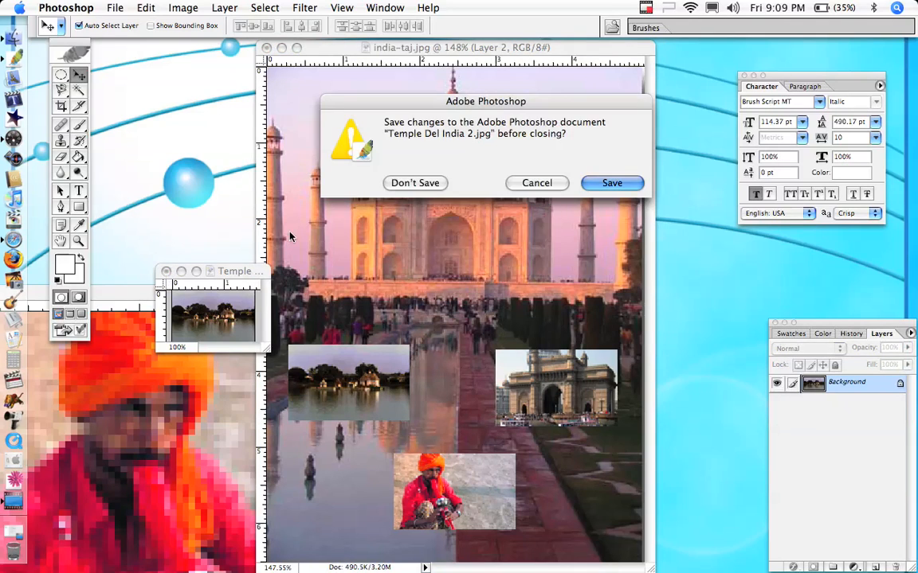
click(415, 183)
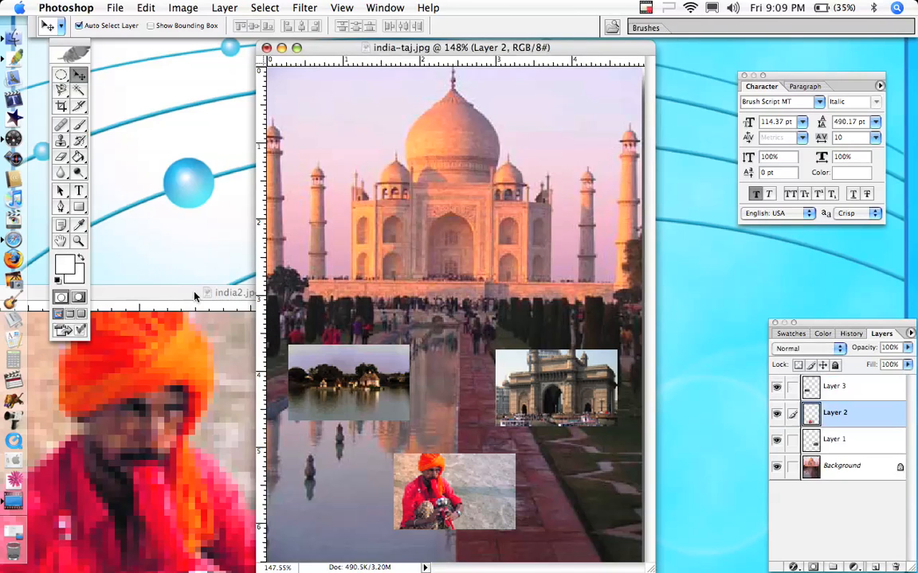
drag(195, 296, 463, 237)
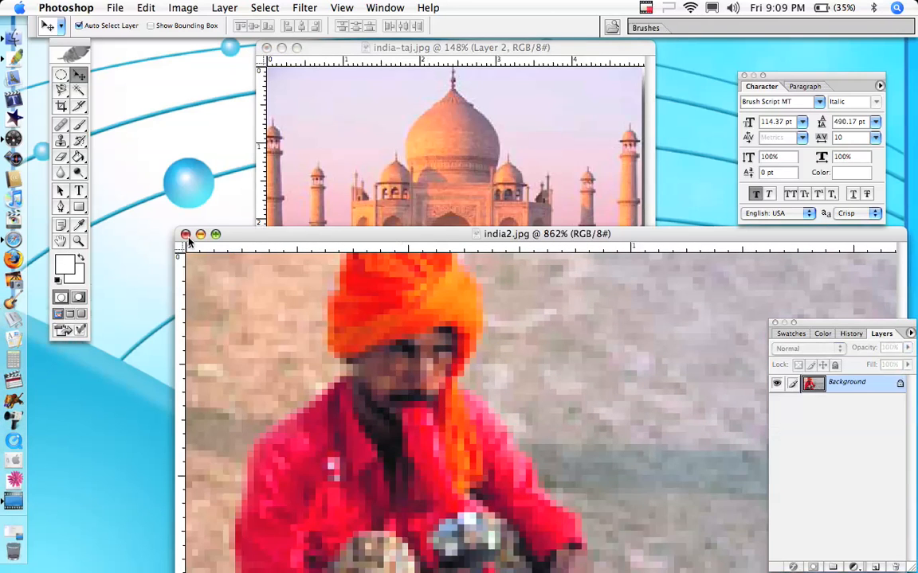
click(185, 234)
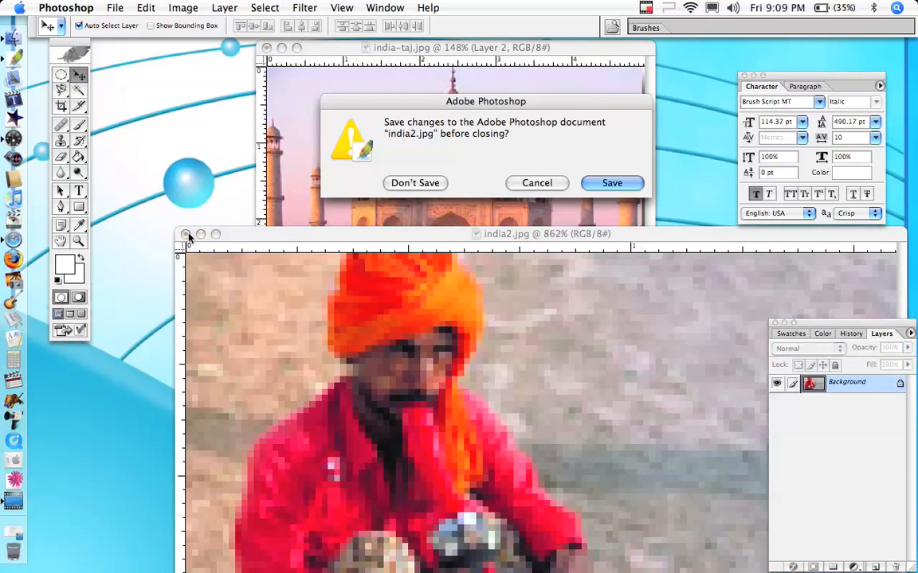
click(415, 183)
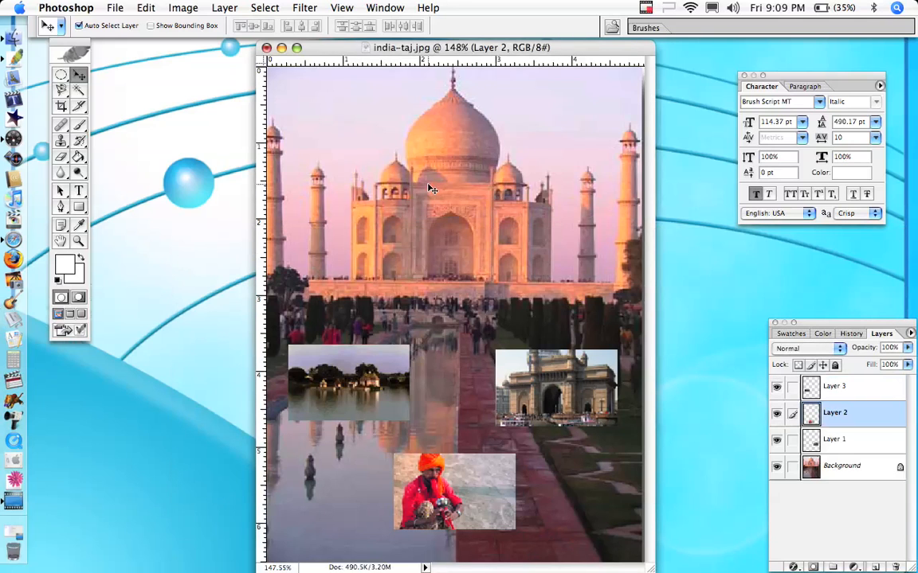
Hide every layer except Layer 1 and select the transparent area around the gateway picture with the Magic Wand
click(842, 445)
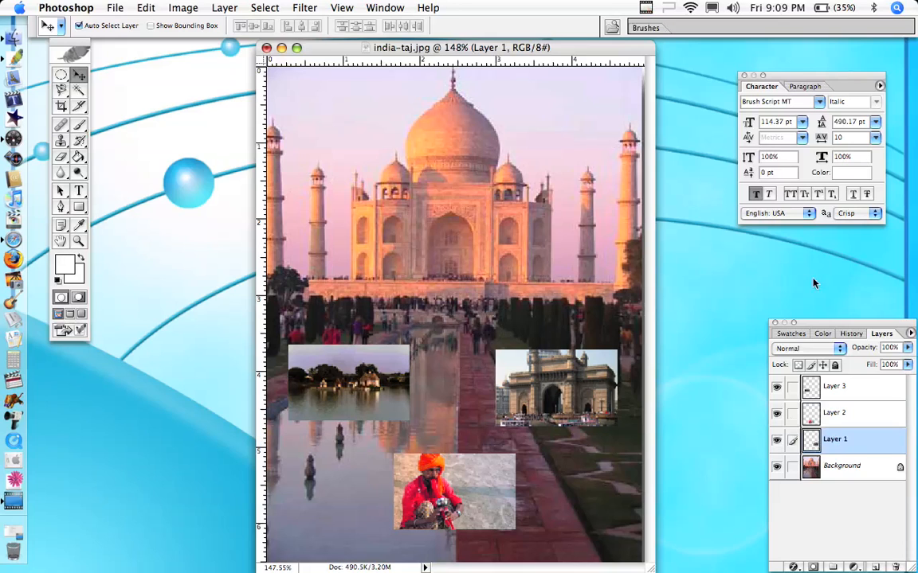
drag(814, 317, 715, 250)
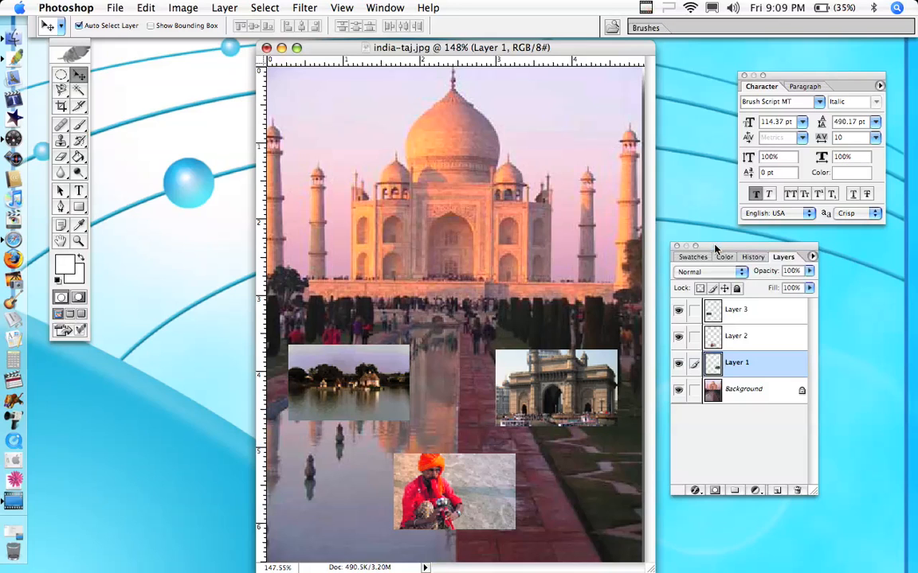
click(80, 92)
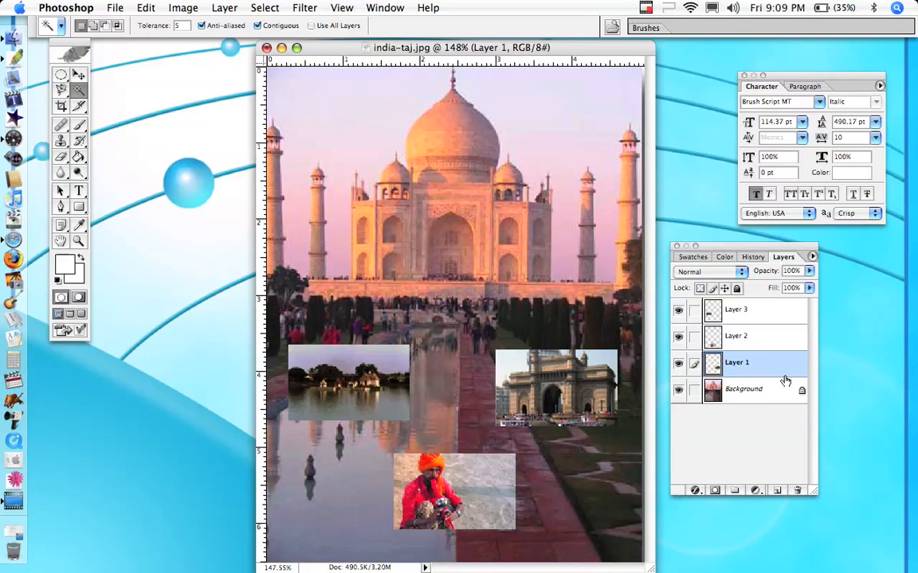
click(678, 390)
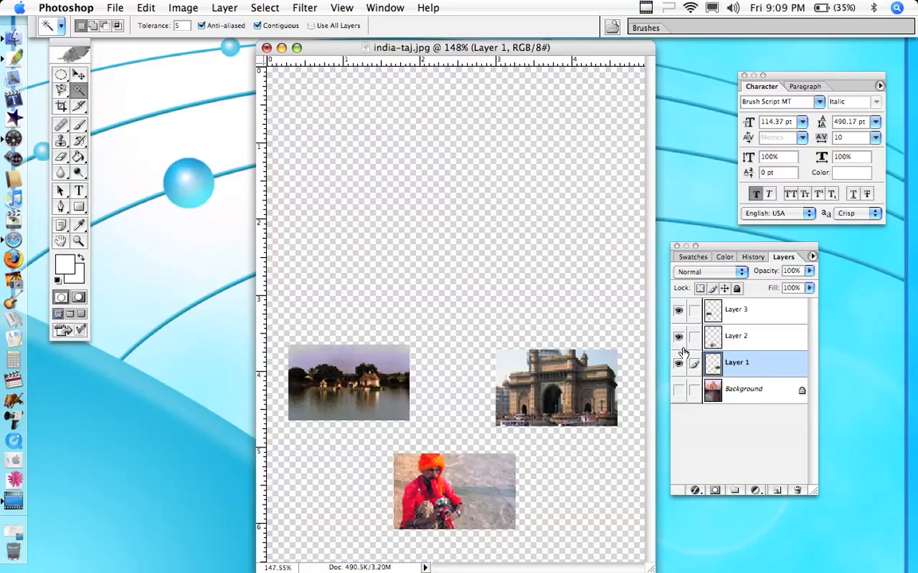
click(678, 337)
click(679, 310)
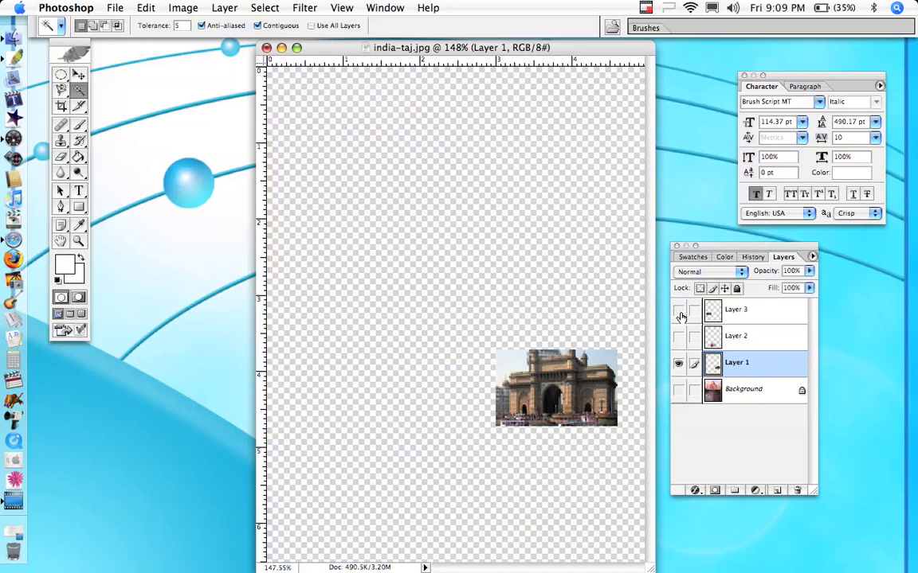
click(511, 278)
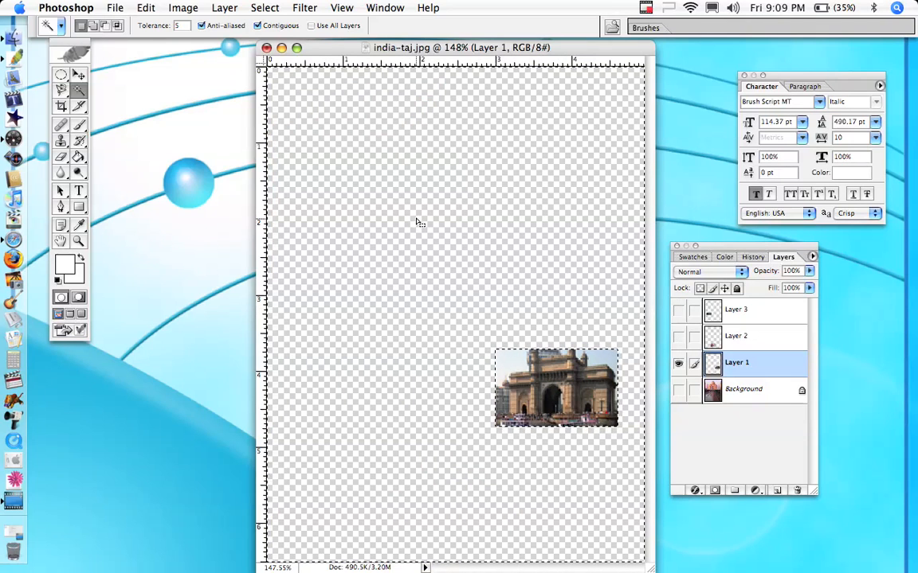
click(677, 336)
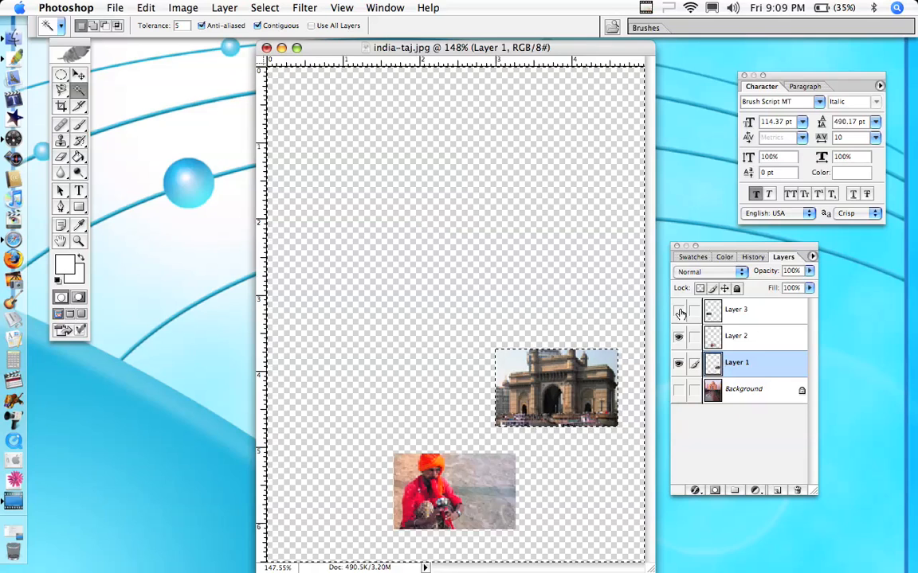
click(678, 309)
click(678, 389)
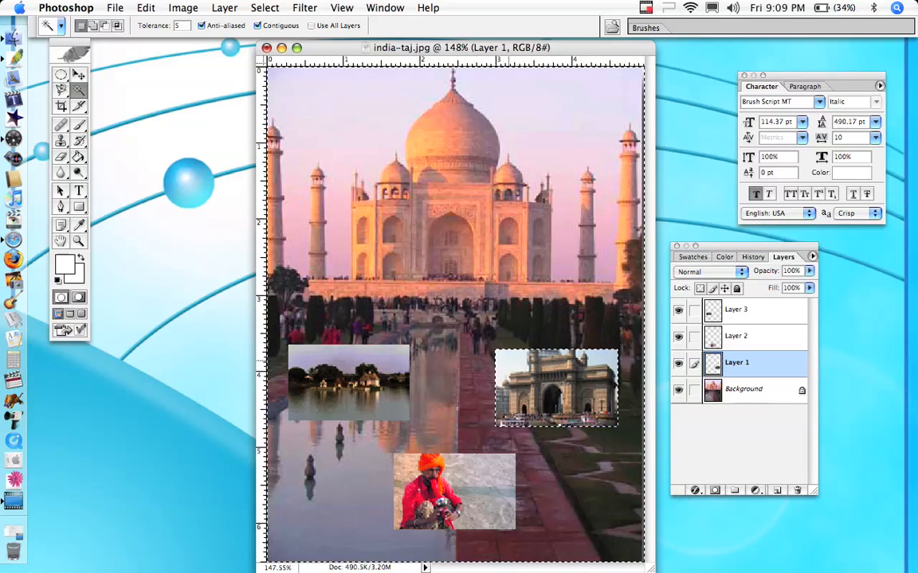
click(677, 394)
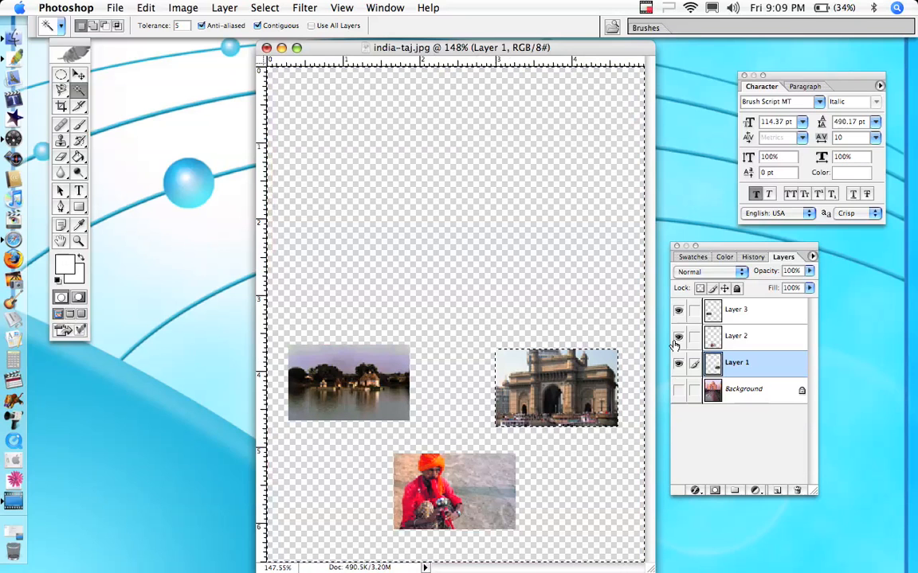
click(678, 310)
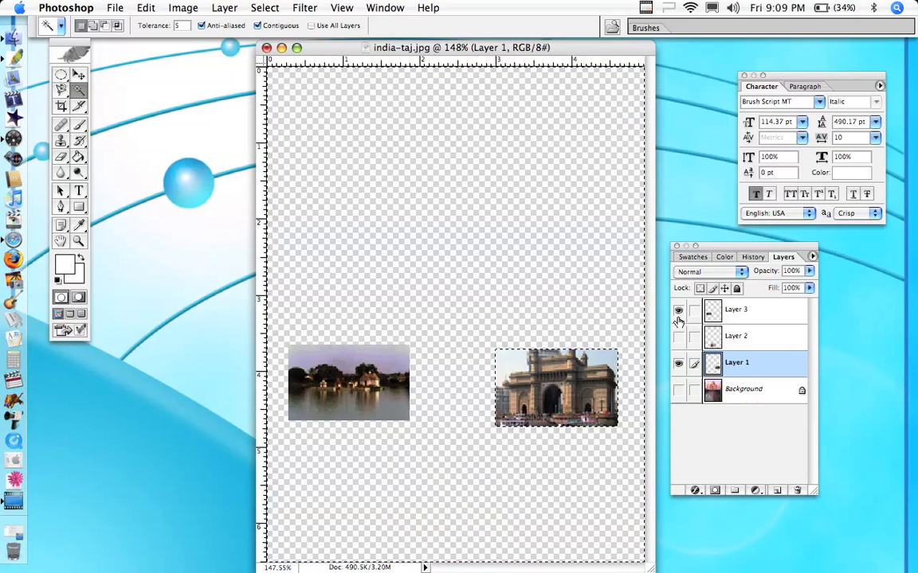
Invert the selection to the gateway picture and expand it by 9 pixels
click(258, 7)
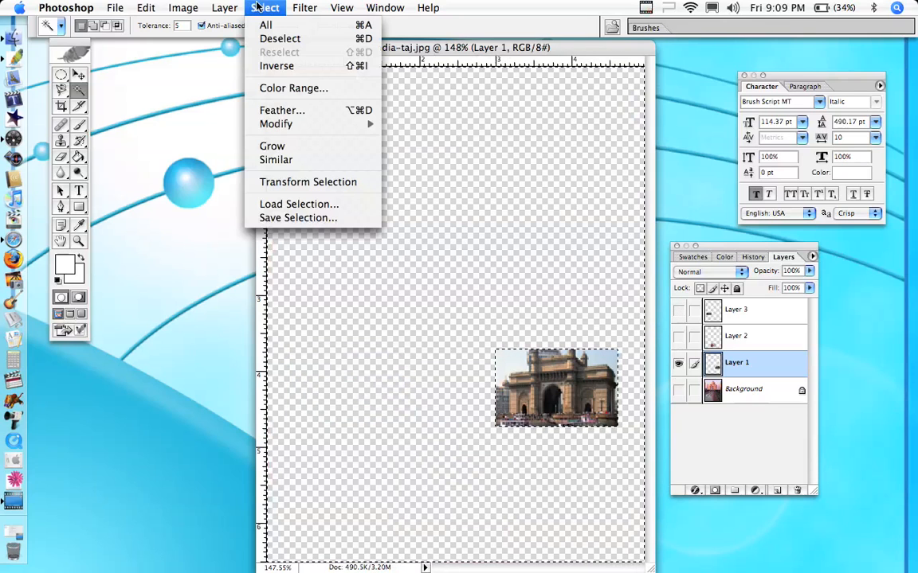
click(283, 69)
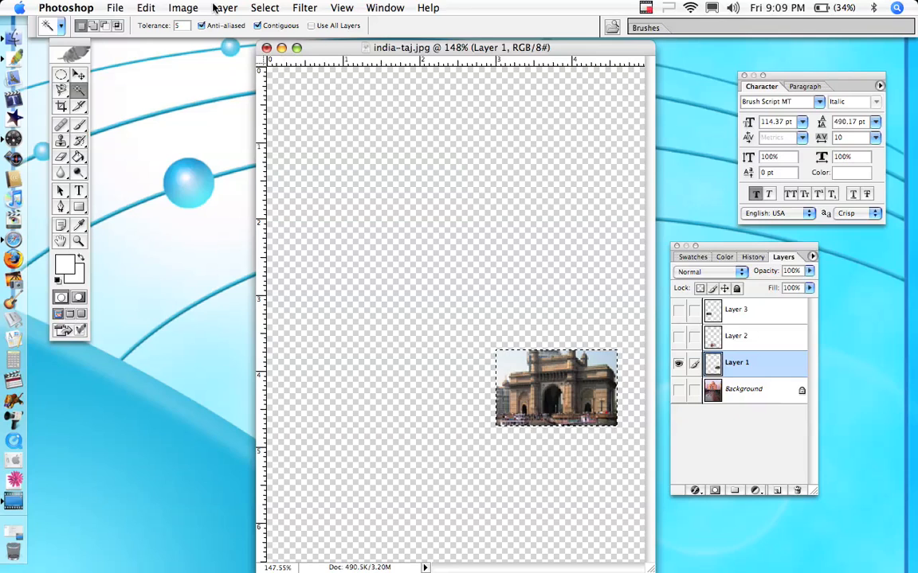
click(262, 8)
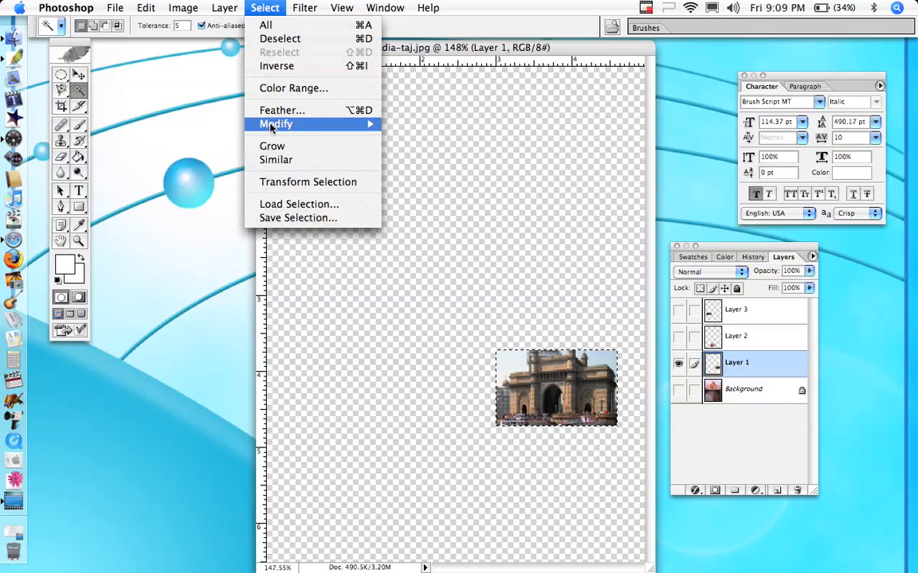
mouse_move(275, 125)
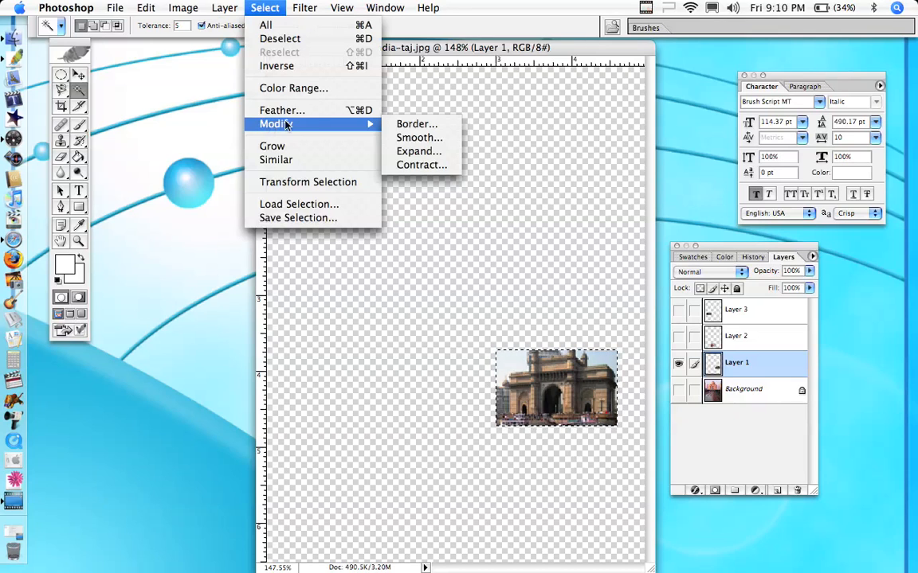
click(420, 152)
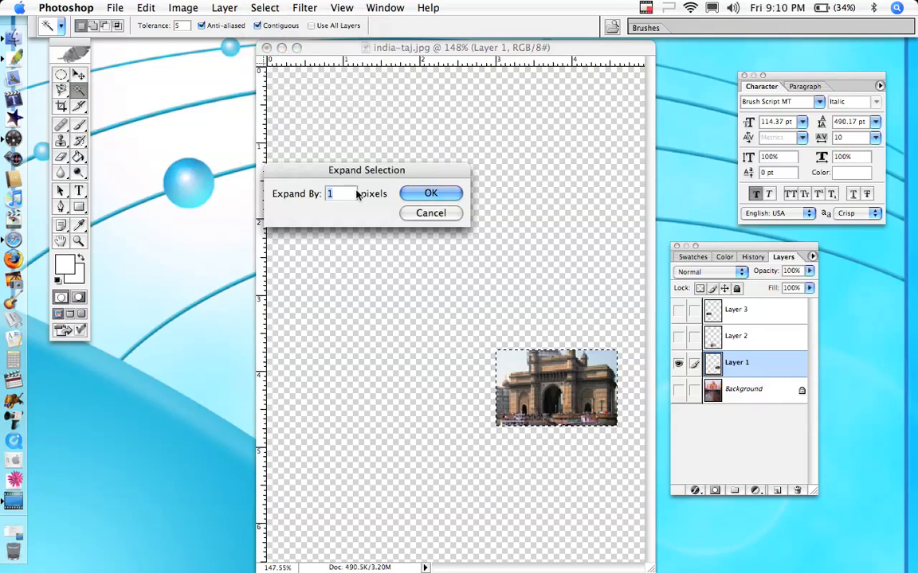
text(8)
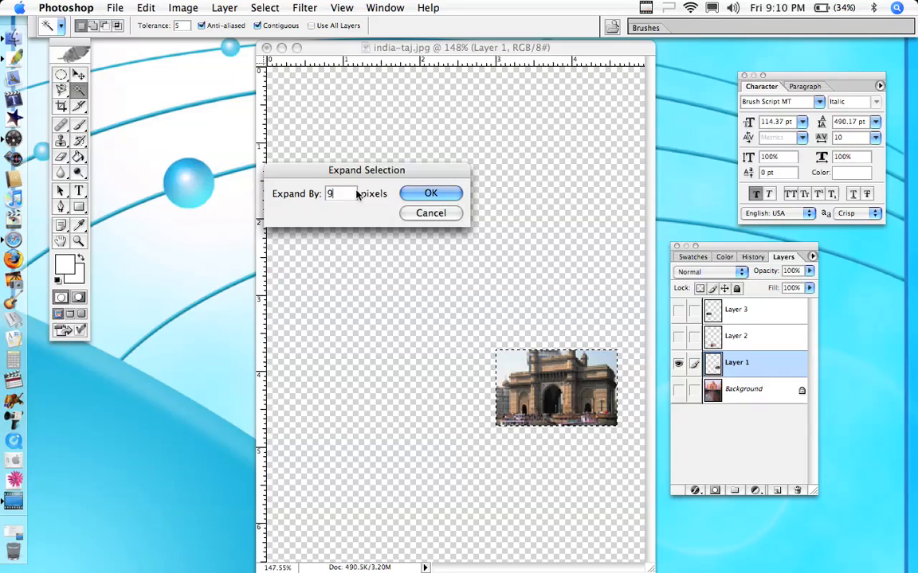
key(Return)
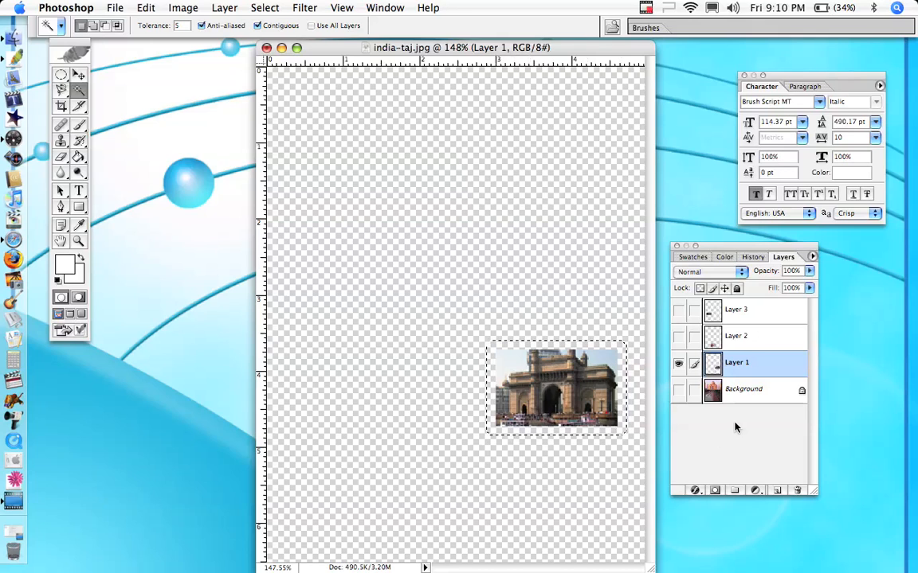
Create a new layer above Layer 1 with the default name, Normal mode and 100% opacity
click(813, 257)
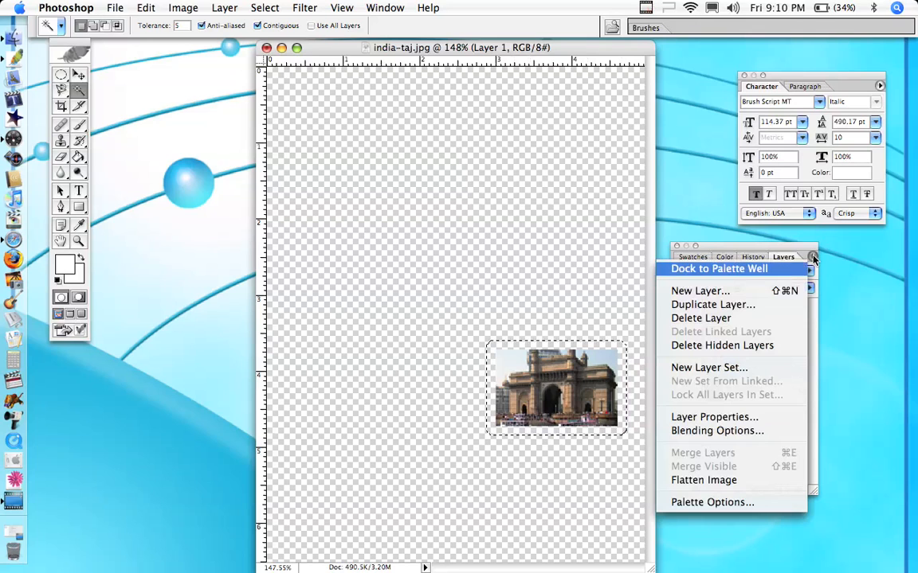
click(781, 290)
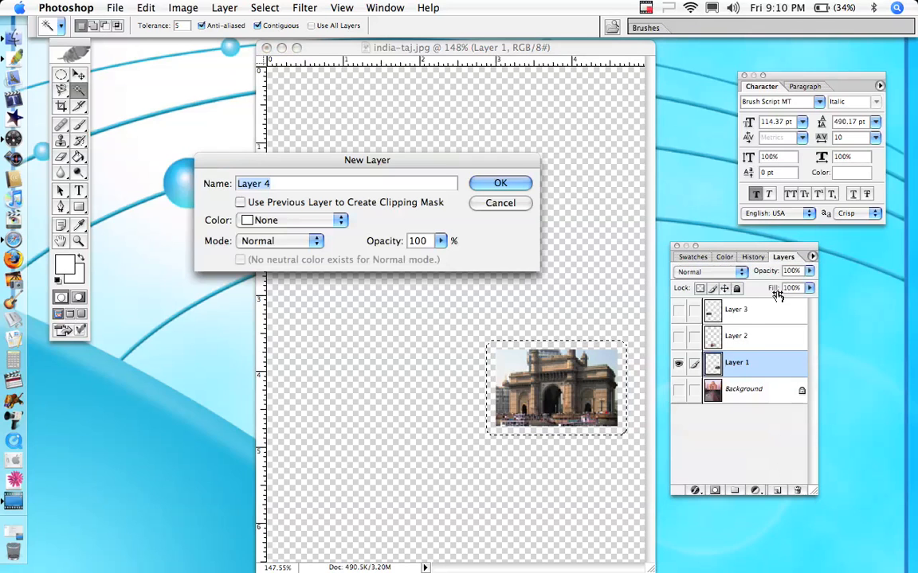
click(502, 190)
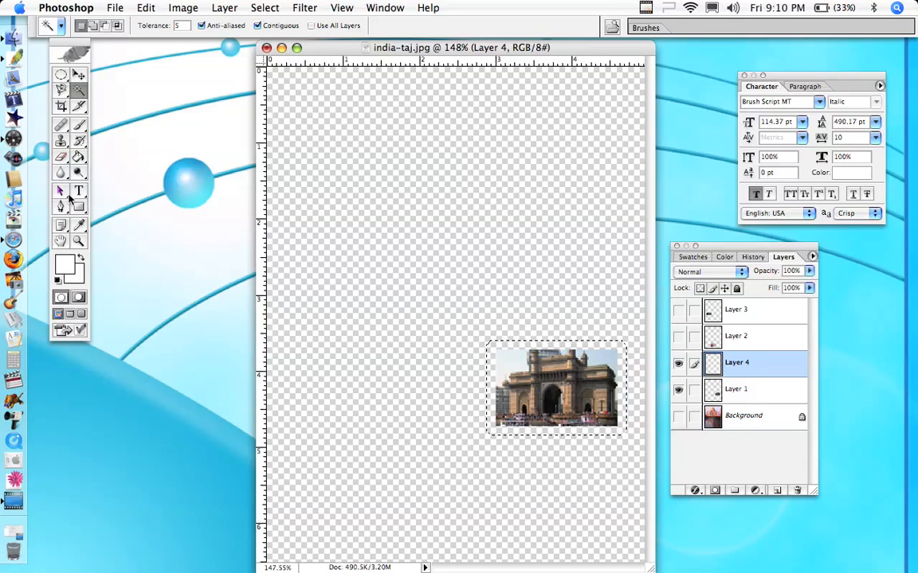
Fill the expanded selection on Layer 4 with a tan sampled from the gateway picture and place the layer below Layer 1
click(80, 228)
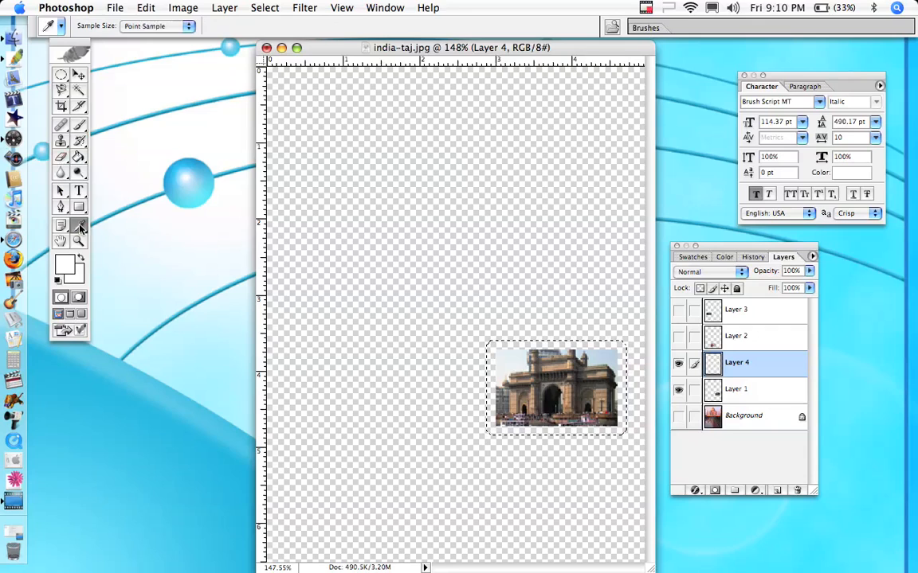
click(545, 364)
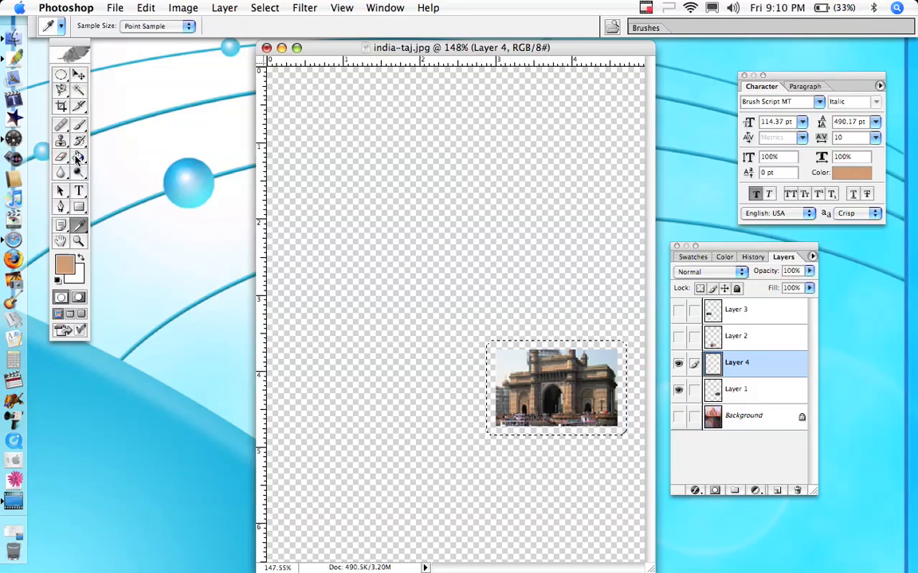
click(78, 157)
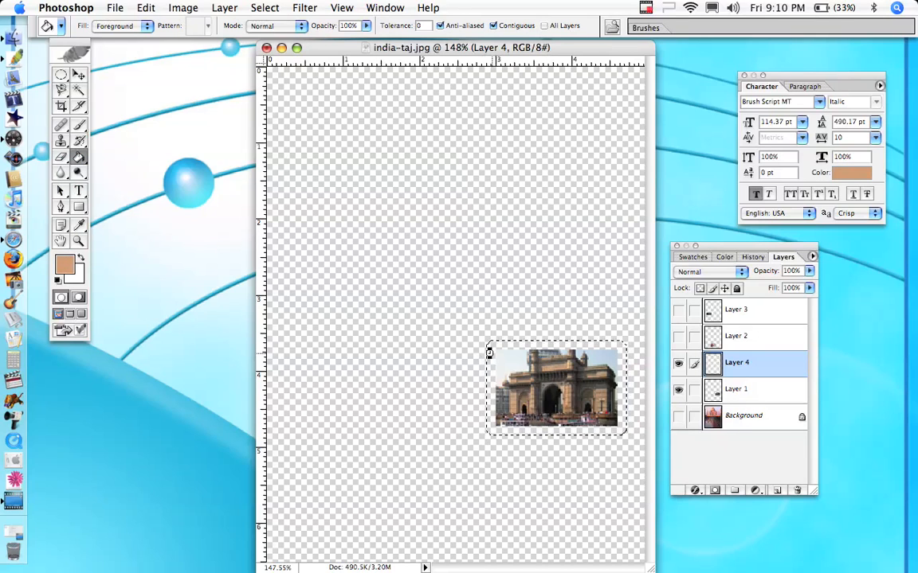
click(489, 351)
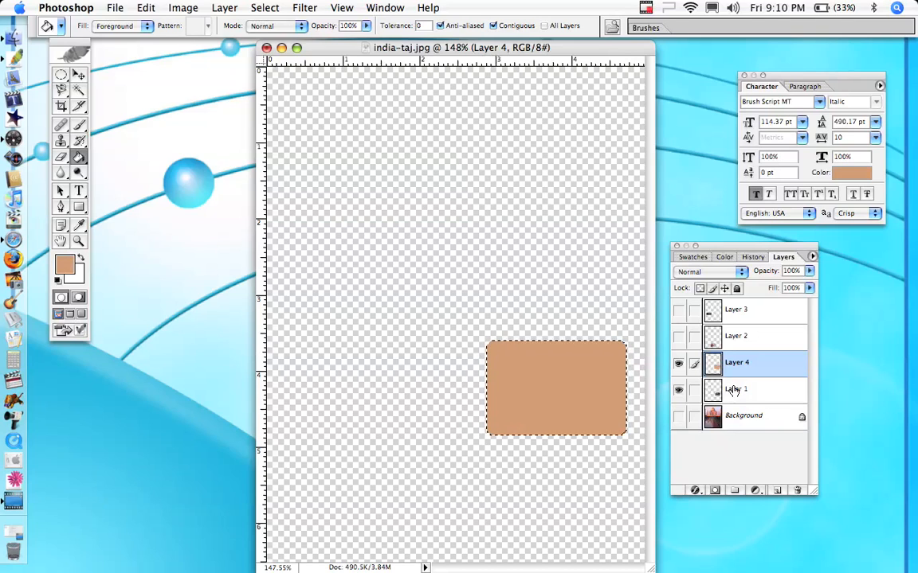
drag(740, 353, 740, 355)
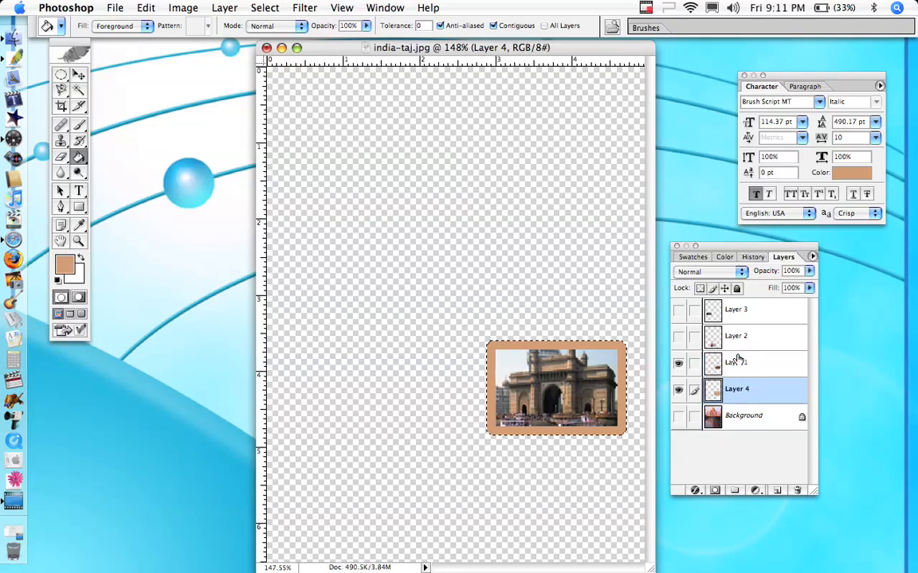
Hide Layer 4 and replace the selection with one matching the gateway picture on Layer 1, using the Magic Wand and Inverse
click(738, 363)
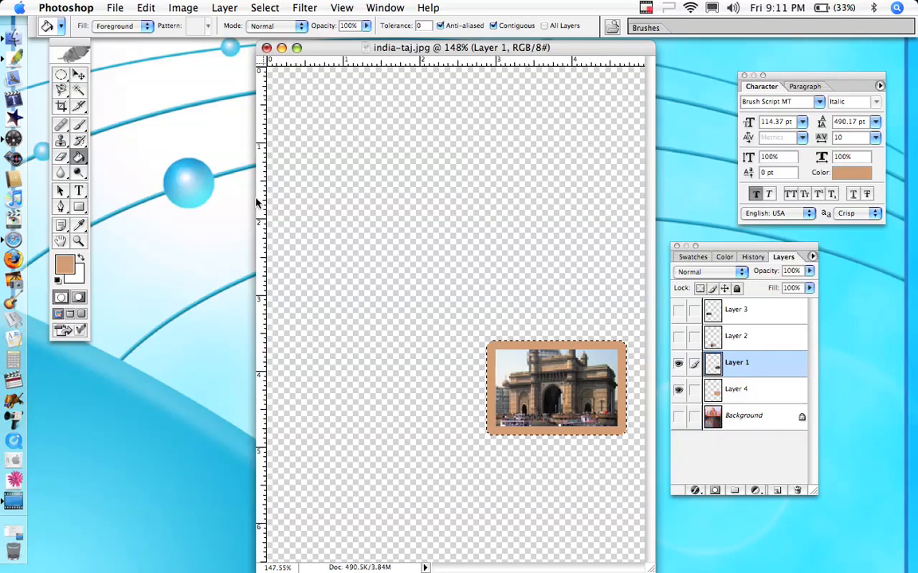
click(78, 92)
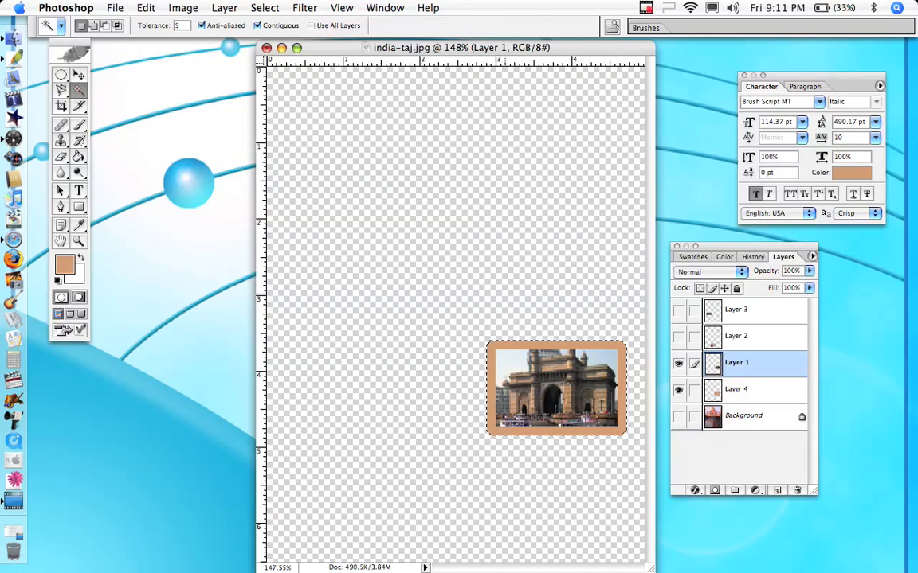
click(676, 391)
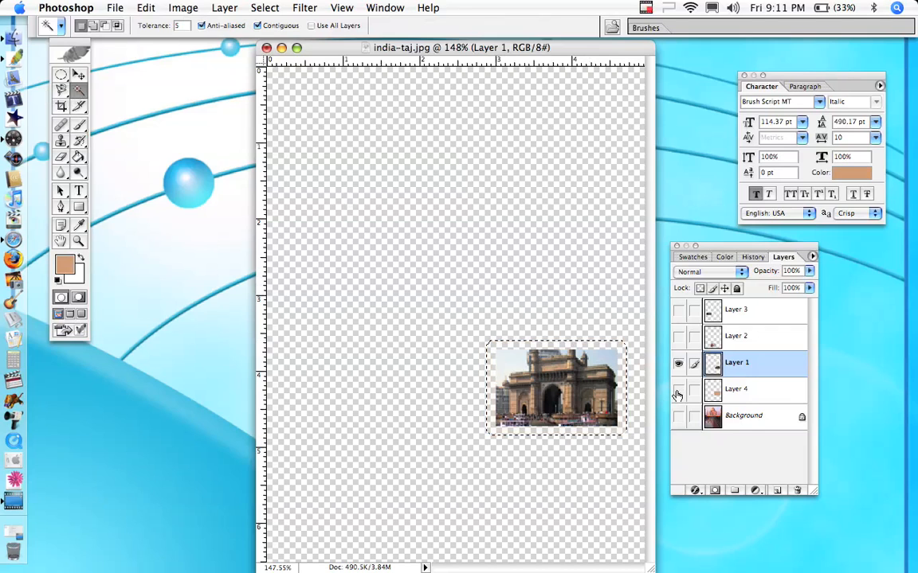
click(679, 392)
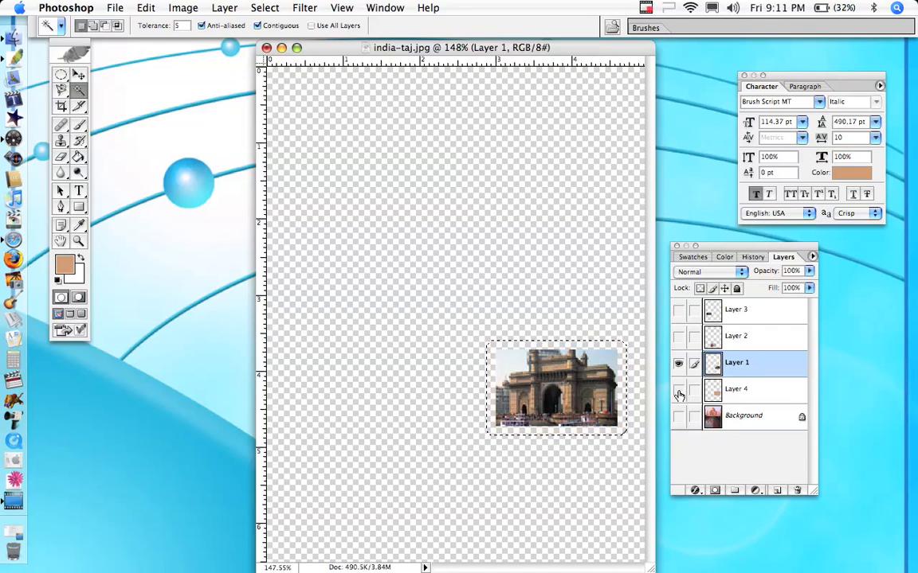
key(super+d)
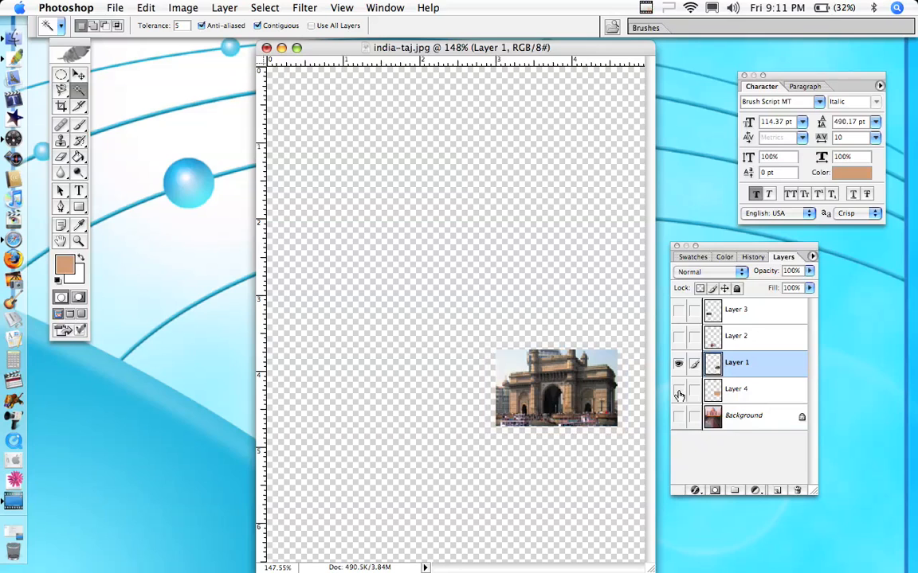
click(502, 229)
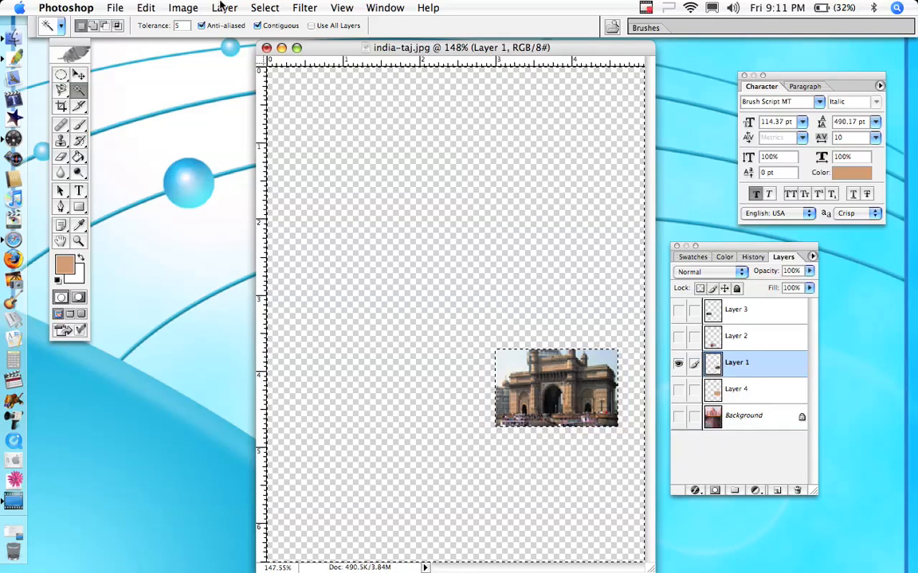
click(267, 7)
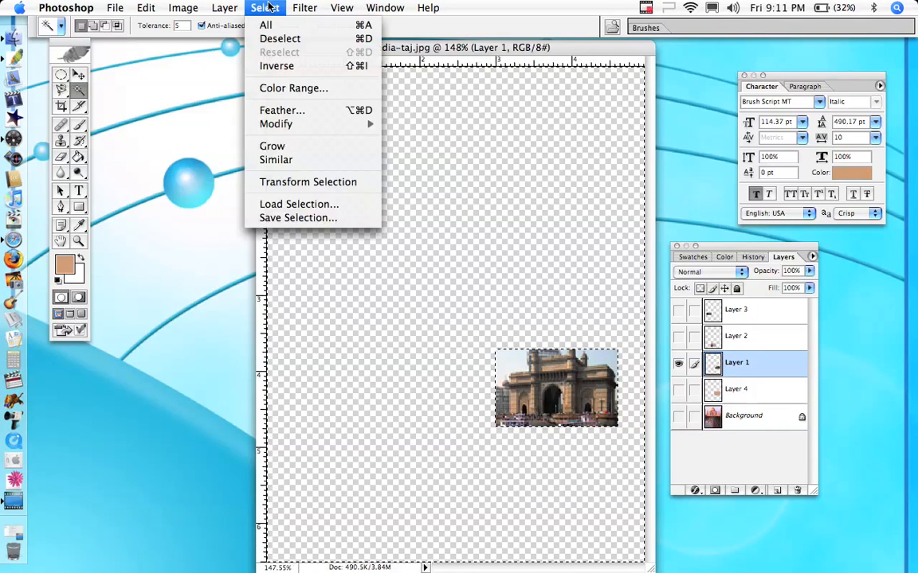
click(275, 65)
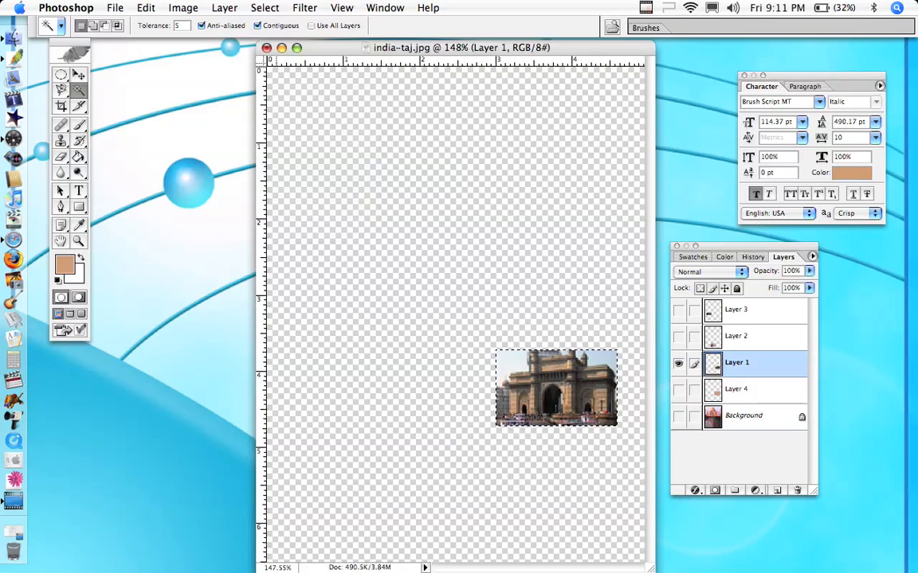
Show only Layer 4, delete the selected centre of the tan rectangle to leave a frame, and deselect
click(773, 389)
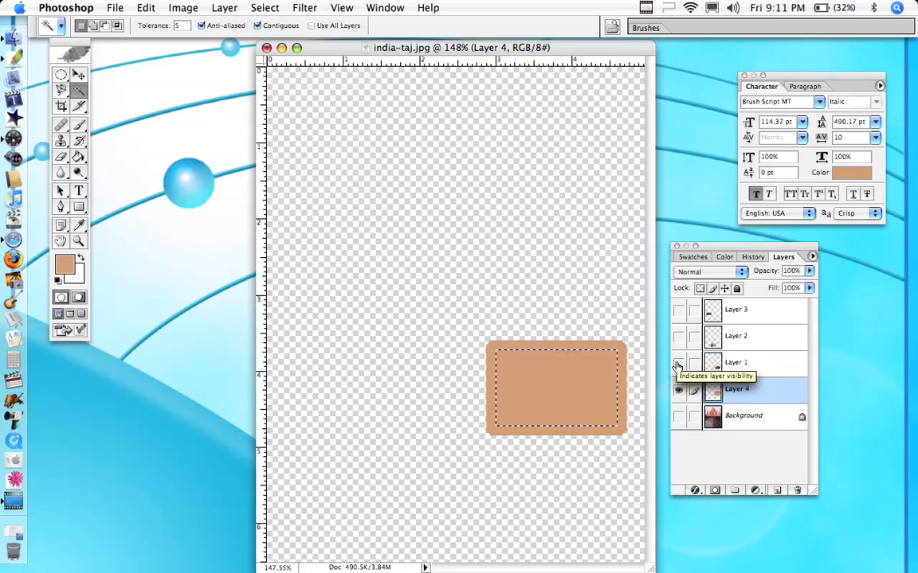
key(Delete)
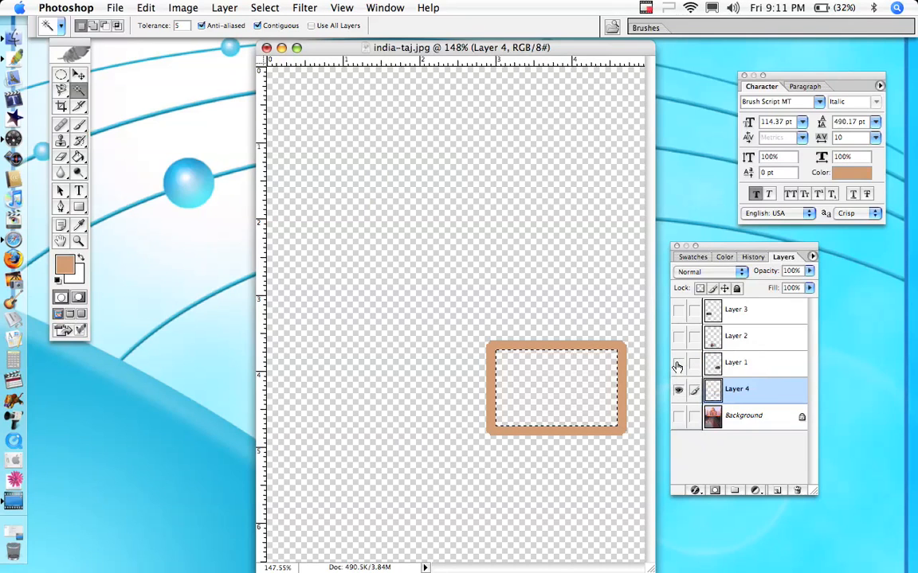
click(257, 8)
click(271, 39)
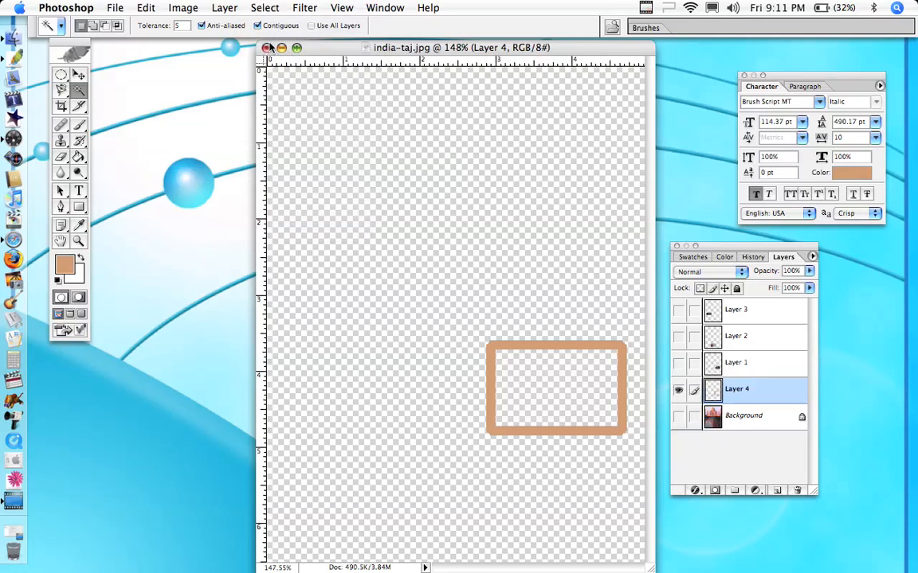
Apply a Bevel and Emboss style to the tan frame with Emboss style, 151% depth, 9 px size and 7 px soften
click(205, 8)
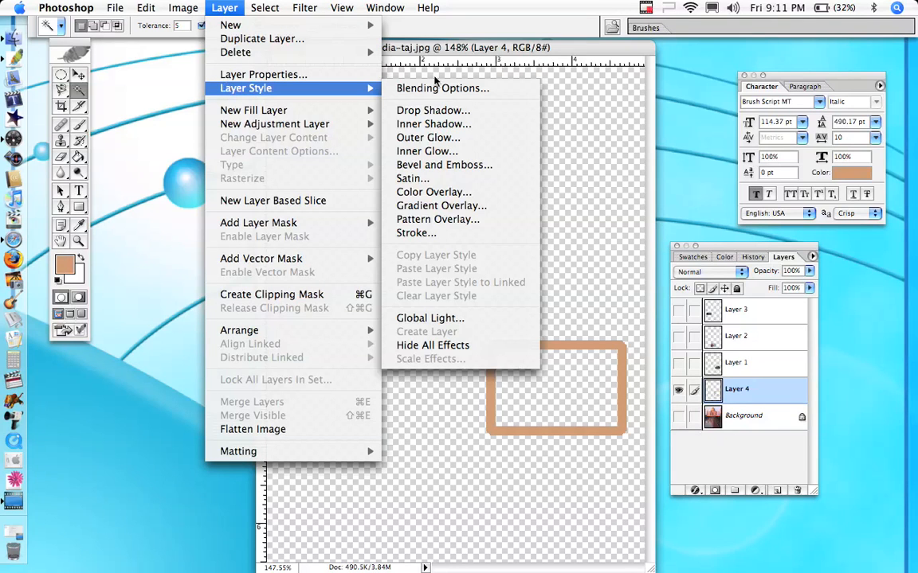
click(426, 168)
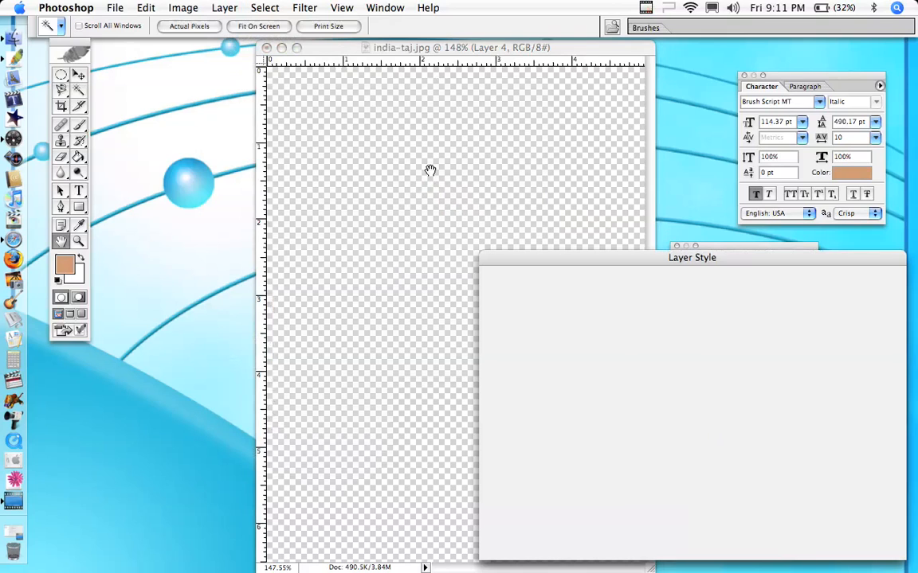
drag(562, 259, 110, 150)
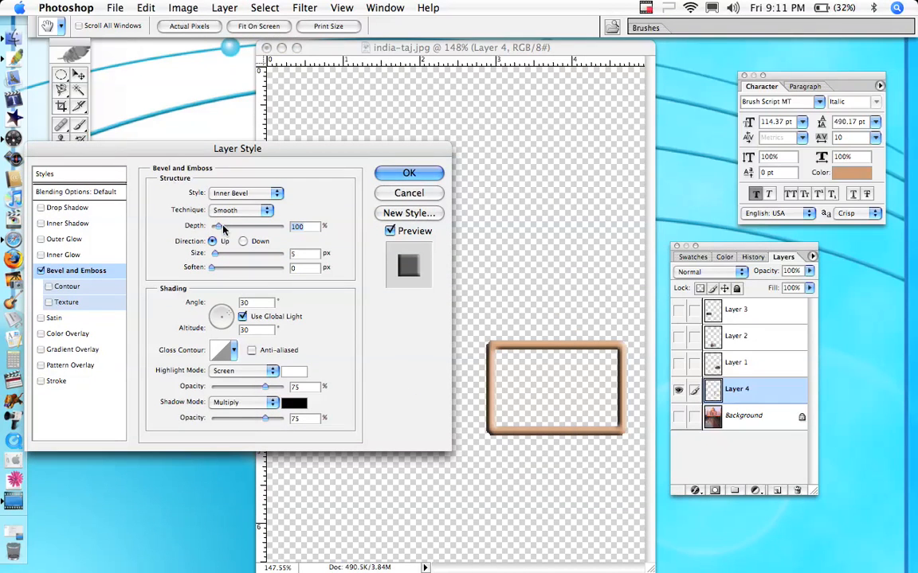
drag(217, 227, 236, 271)
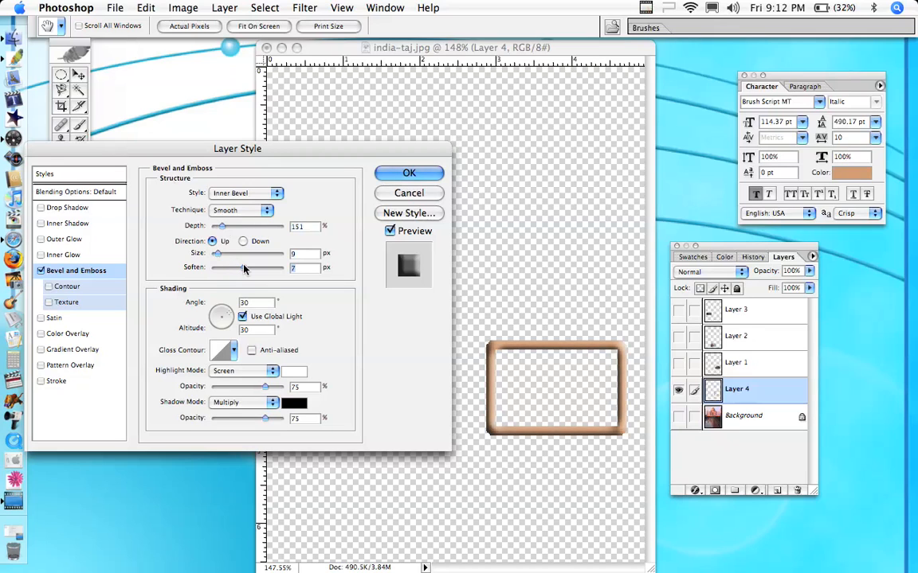
click(245, 200)
click(239, 202)
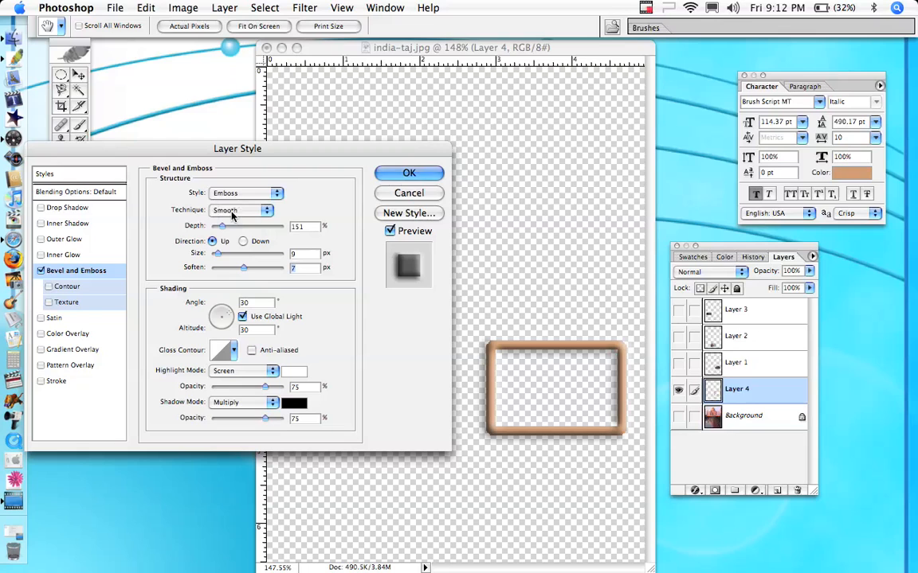
click(408, 175)
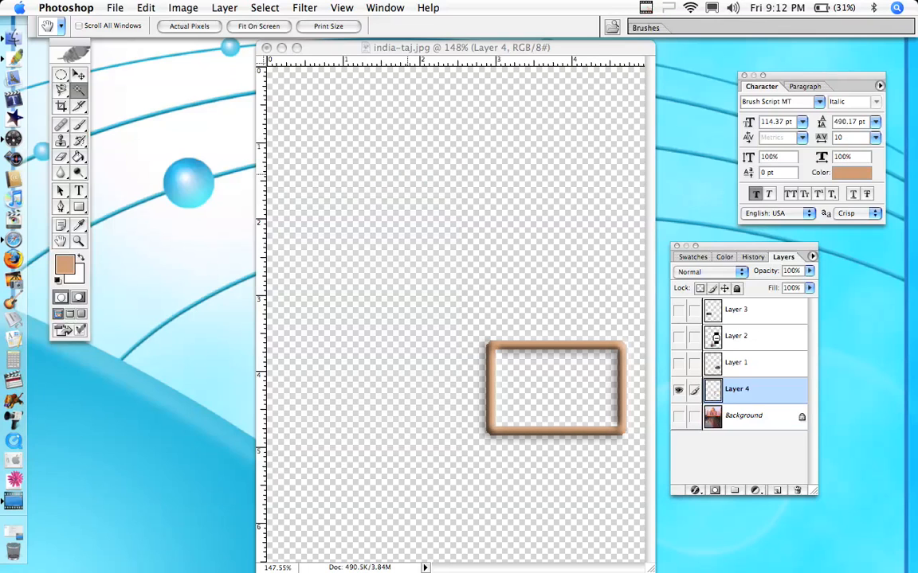
Make Layer 1, Layer 2, Layer 3 and the Background visible again
click(679, 364)
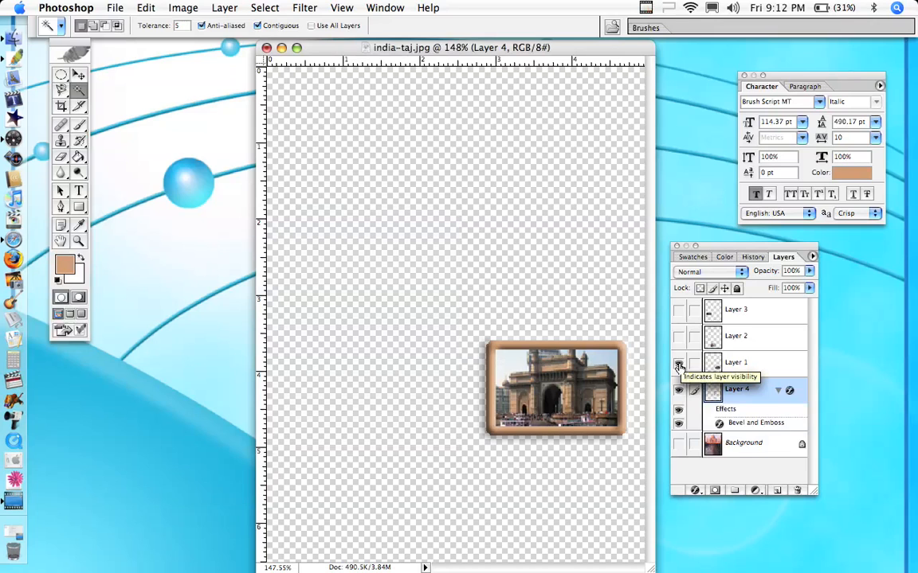
click(679, 364)
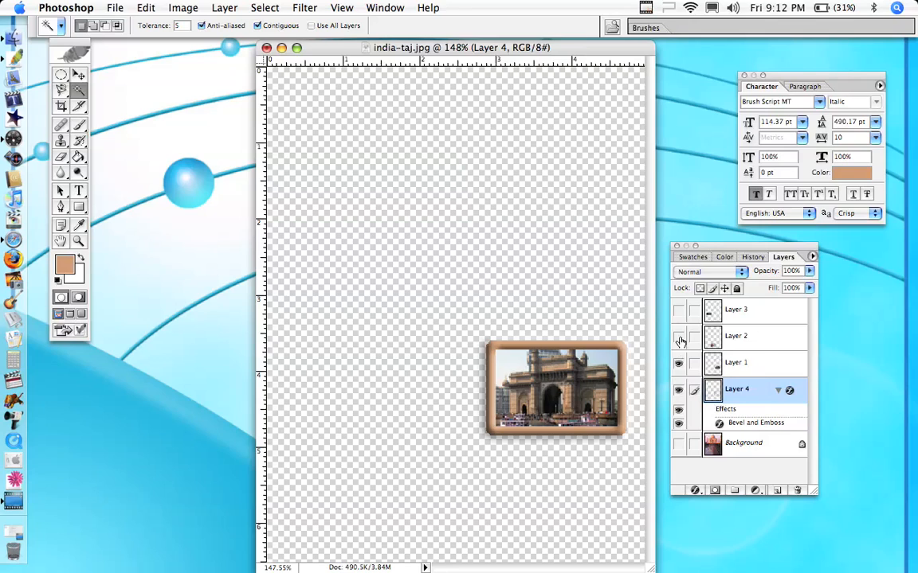
click(679, 337)
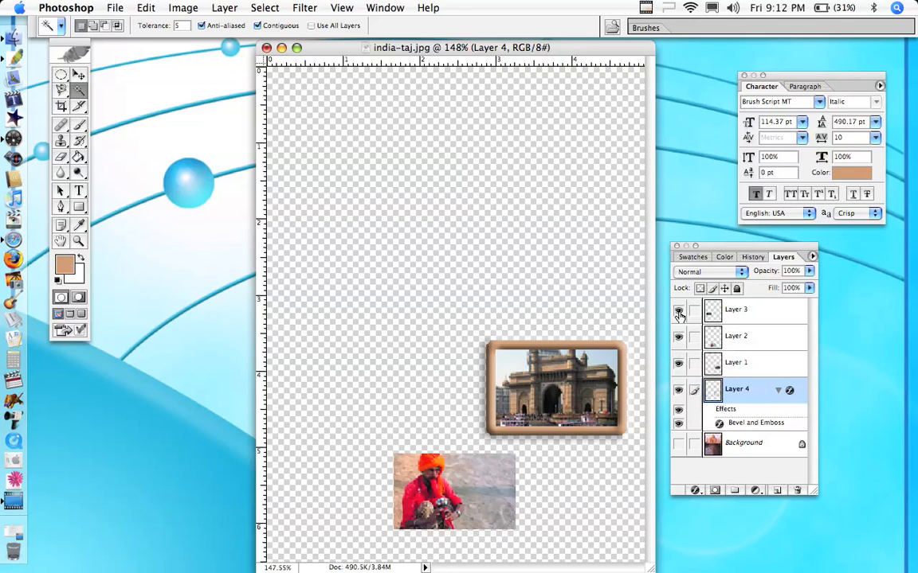
click(679, 311)
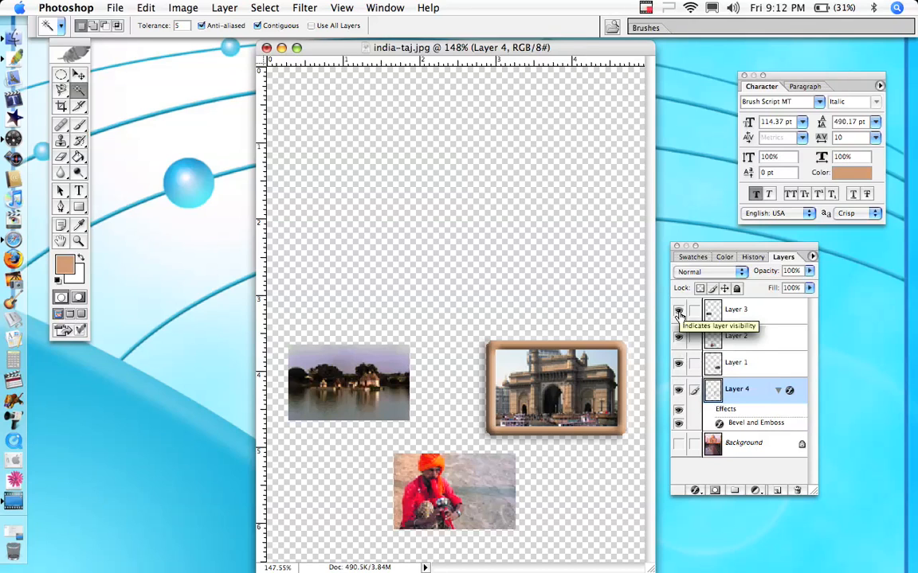
click(678, 447)
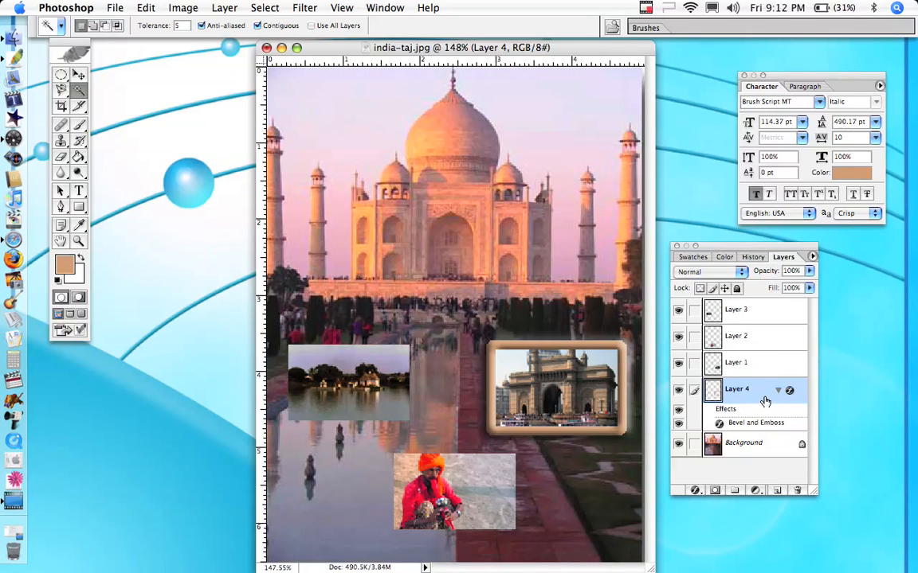
Duplicate the tan frame layer twice within india-taj.jpg, keeping the default copy names
click(811, 257)
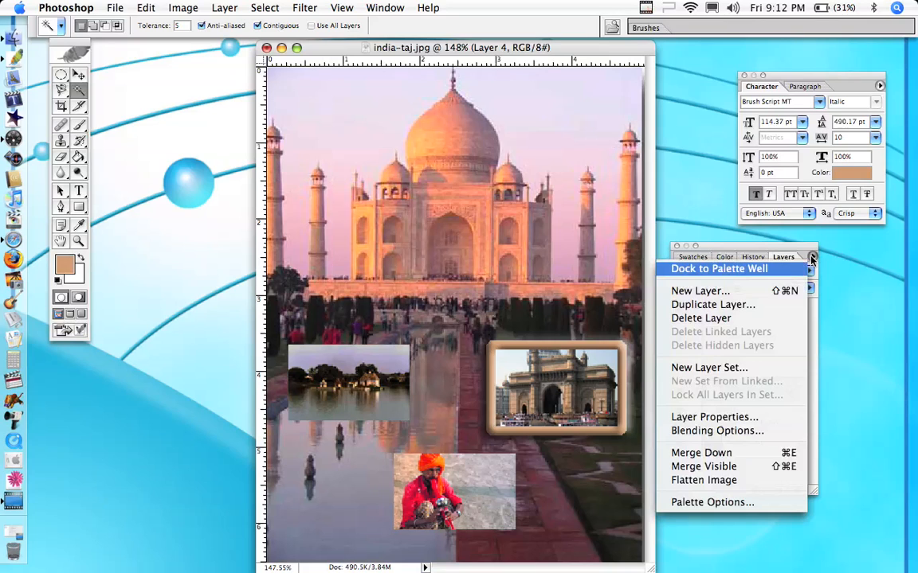
click(756, 305)
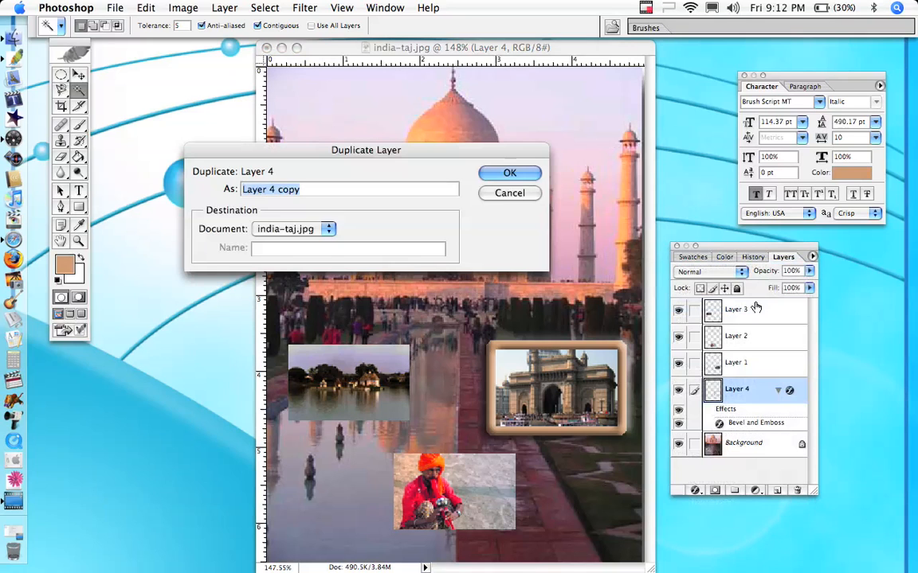
click(516, 174)
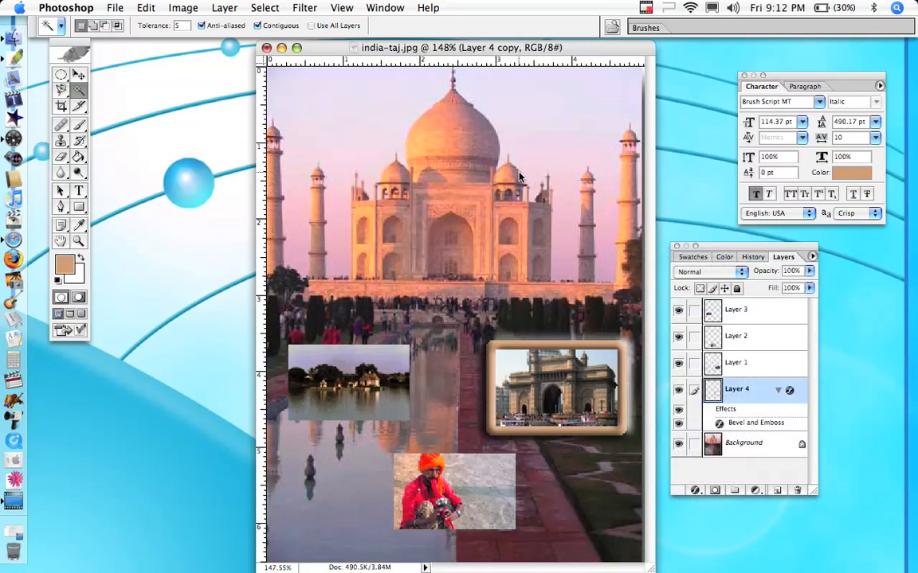
click(811, 257)
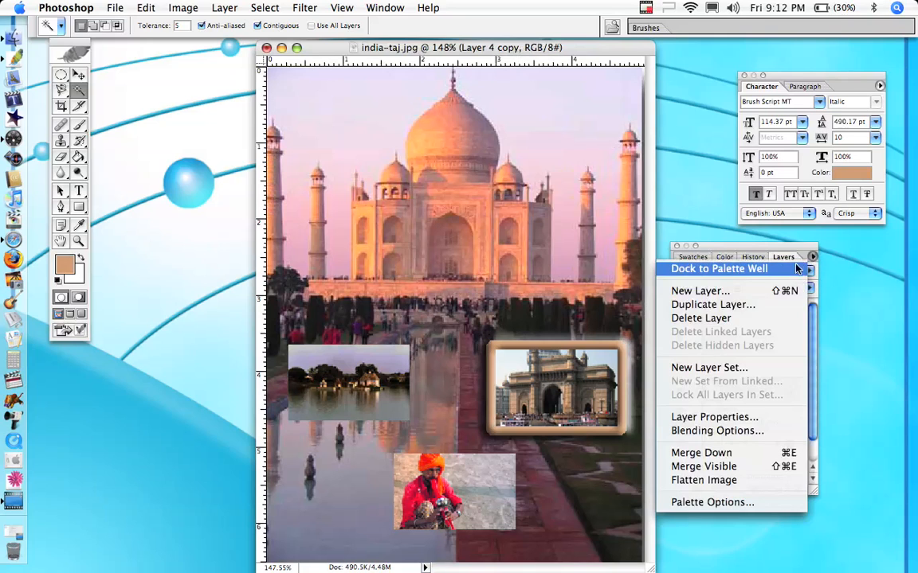
click(751, 313)
click(496, 175)
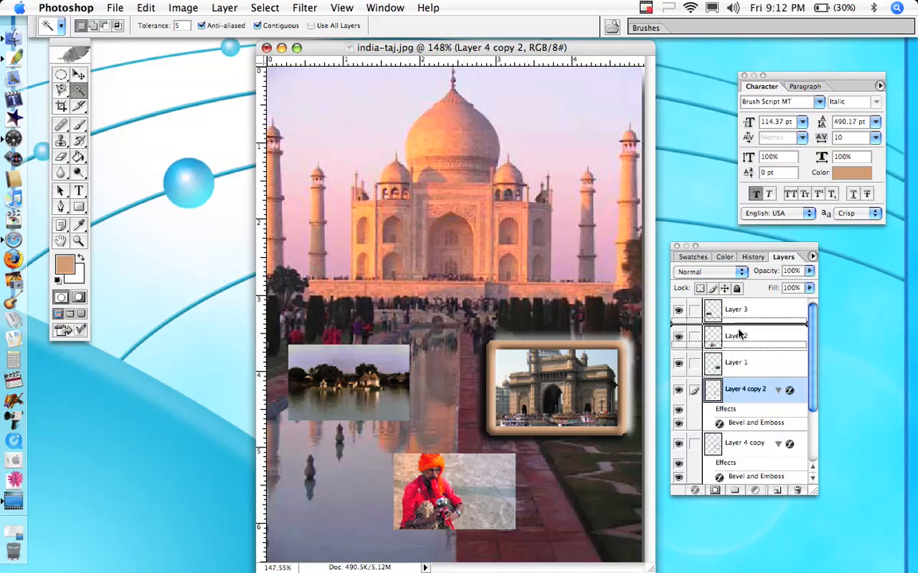
Restack Layer 4 copy 2 directly above Layer 2 and Layer 4 copy directly above Layer 1, and activate the Move tool
drag(737, 335, 737, 335)
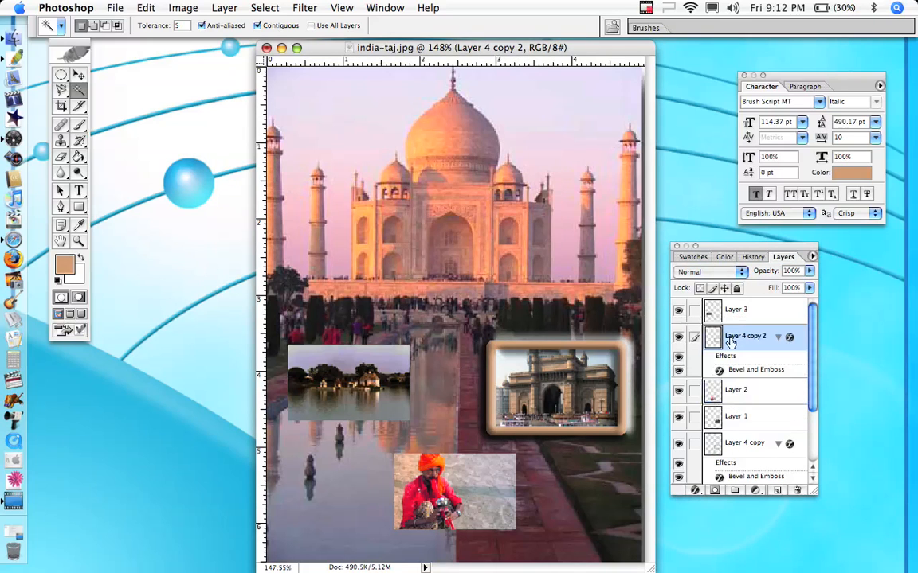
drag(742, 446, 734, 402)
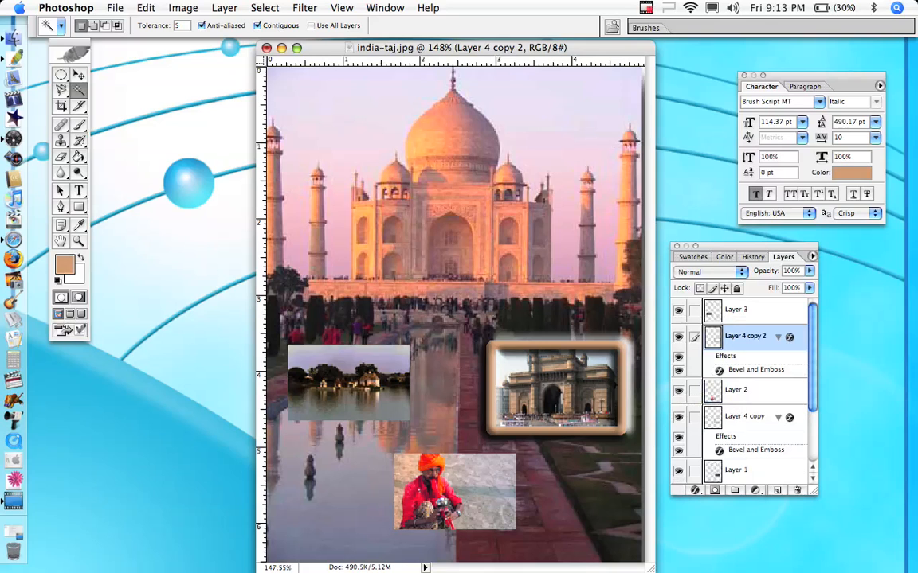
click(78, 75)
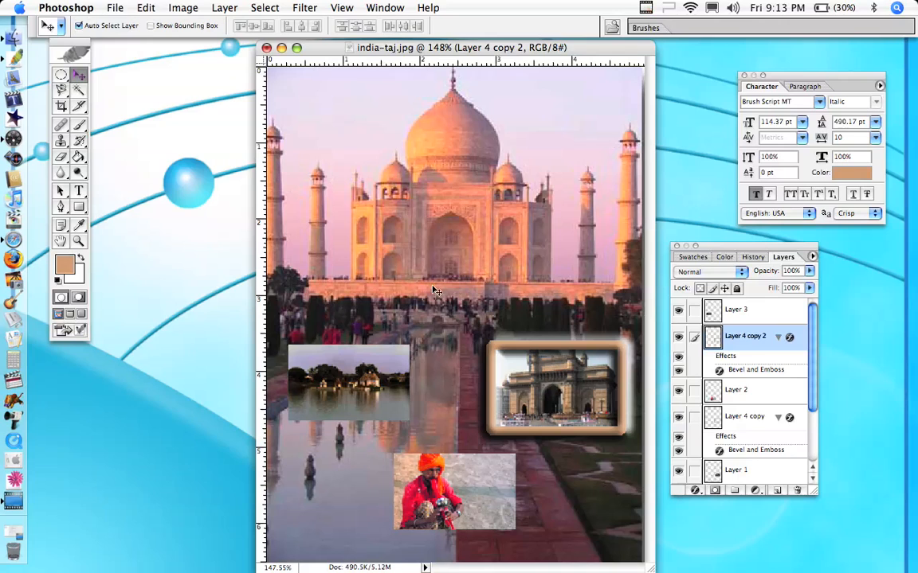
Position the Layer 4 copy 2 frame around the lake photo and the Layer 4 copy frame around the photo of the man in the orange turban
drag(450, 317, 287, 344)
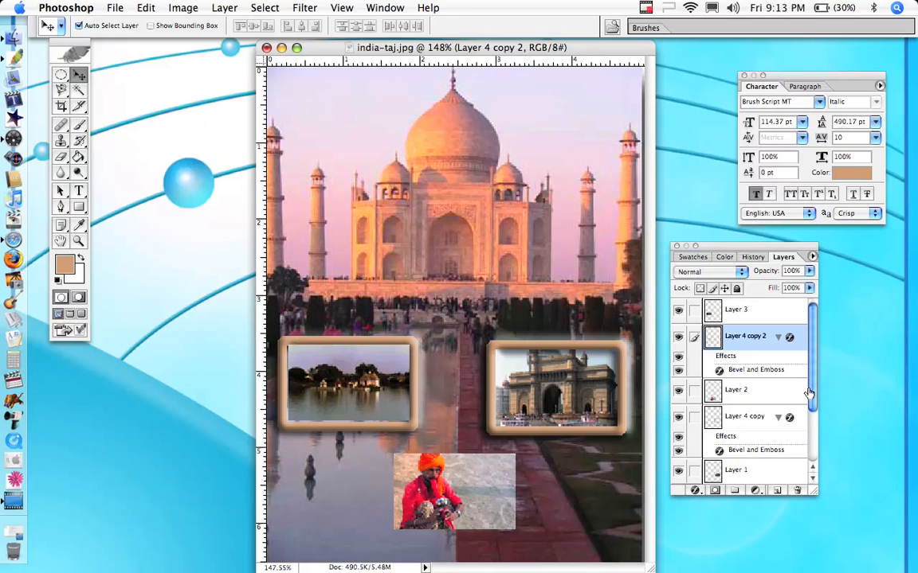
scroll(731, 386, down, 3)
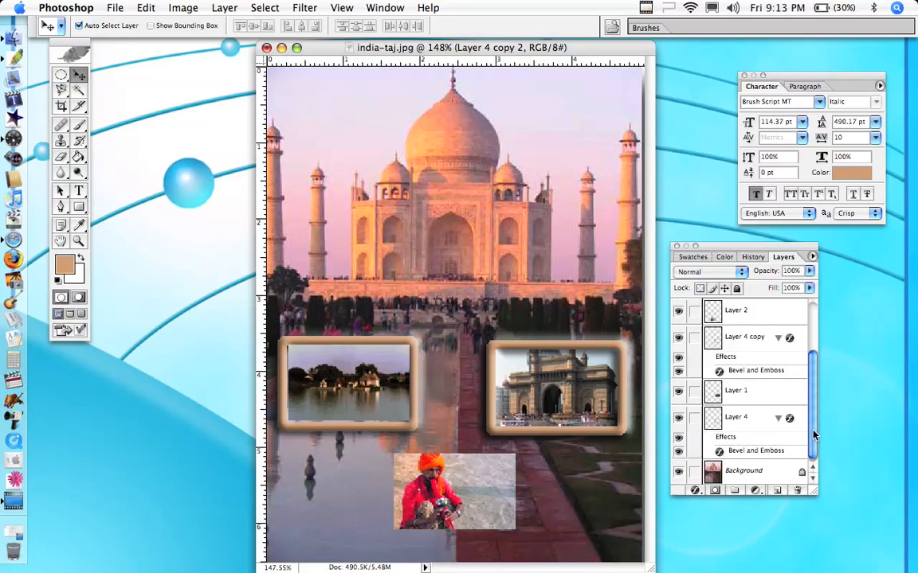
click(754, 421)
drag(574, 437, 467, 542)
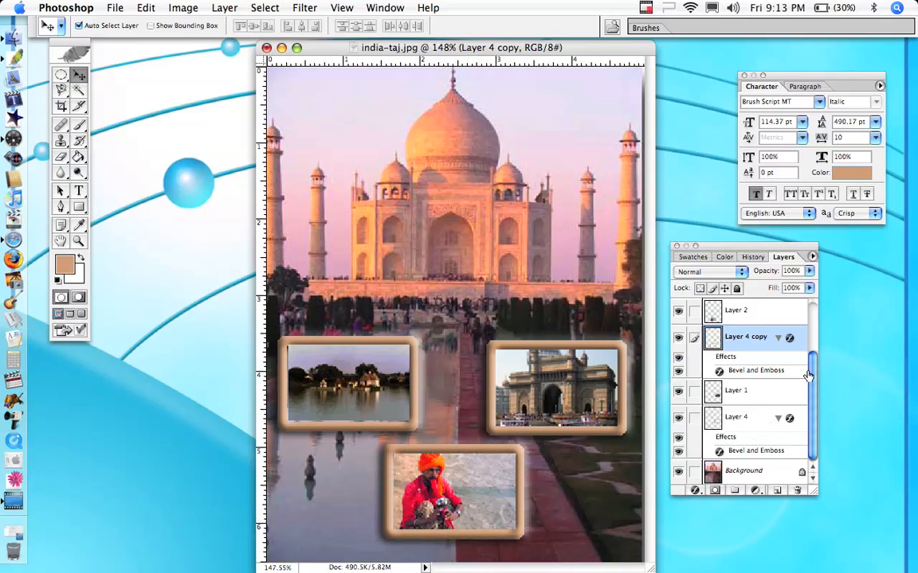
Restack the Layer 4 frame directly above Layer 2
click(752, 419)
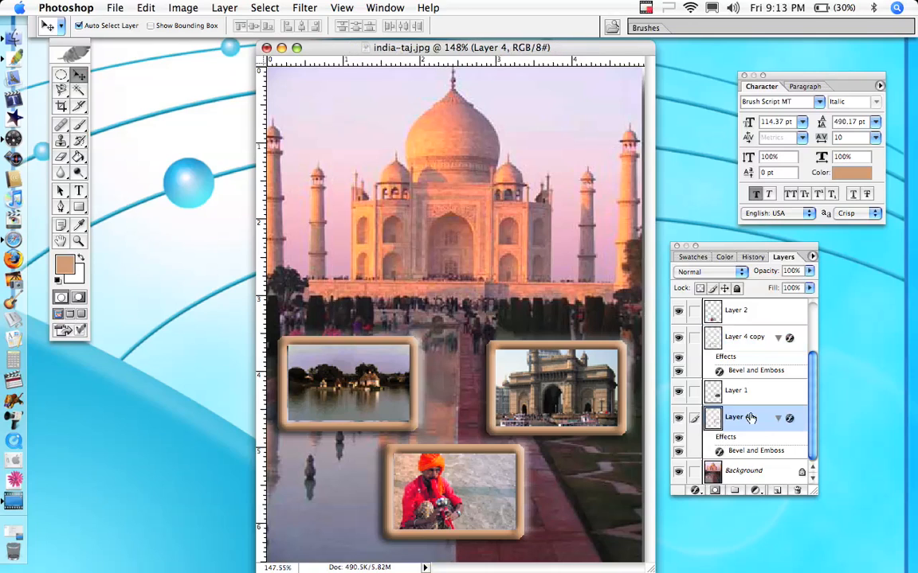
click(737, 343)
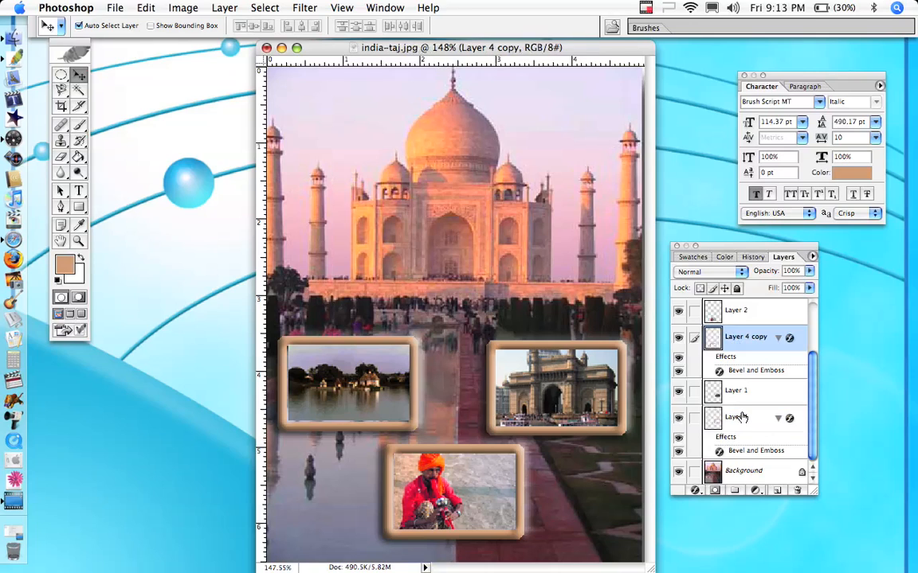
drag(741, 419, 727, 382)
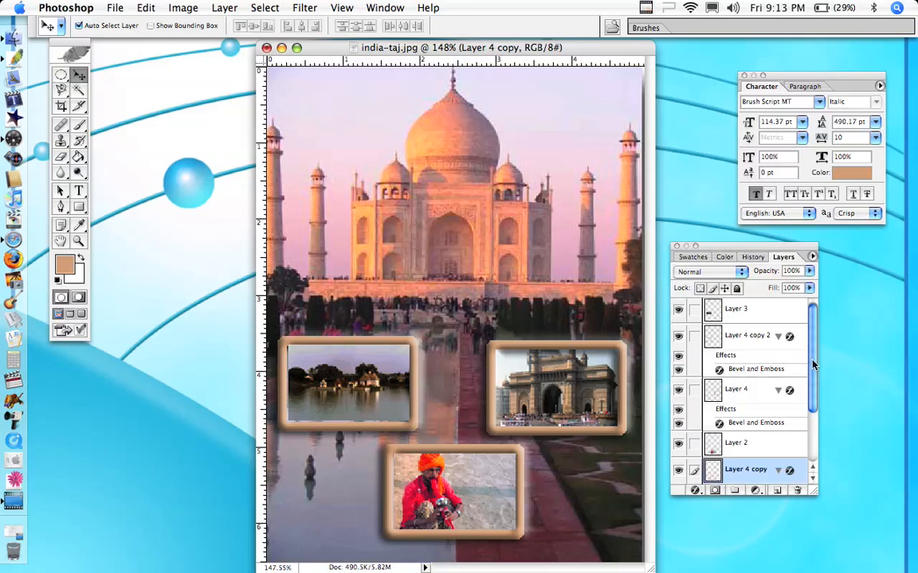
drag(813, 364, 812, 396)
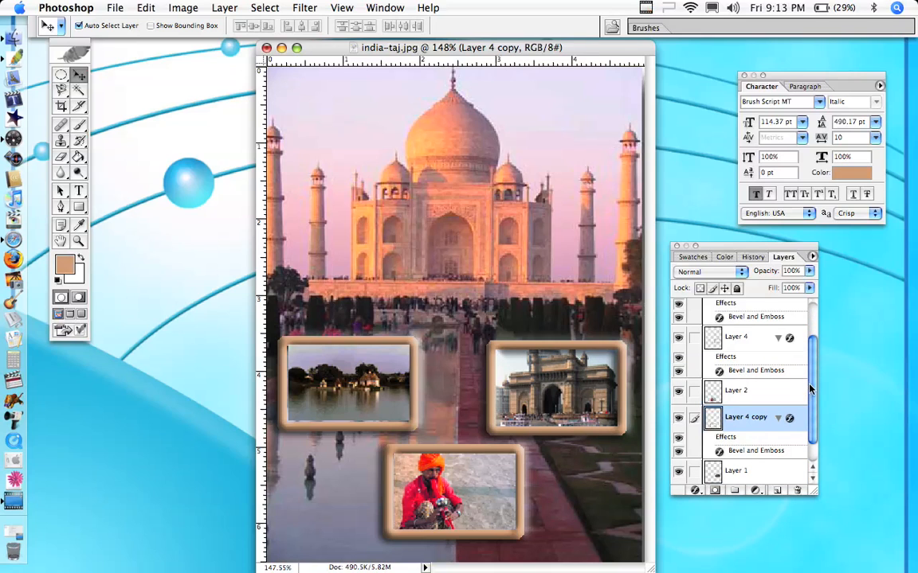
drag(810, 387, 809, 350)
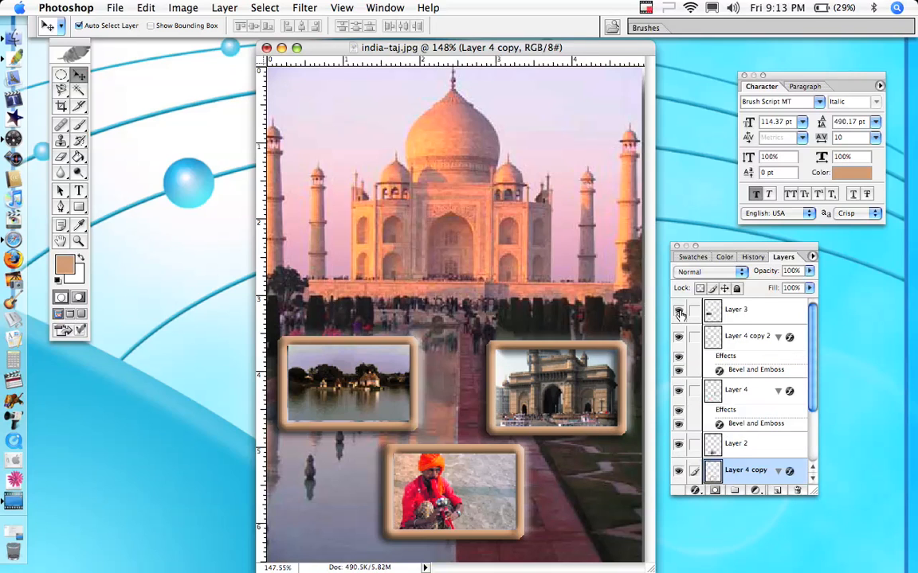
Check which photo the Layer 4 copy 2 frame surrounds and restack that frame directly above Layer 3
click(735, 312)
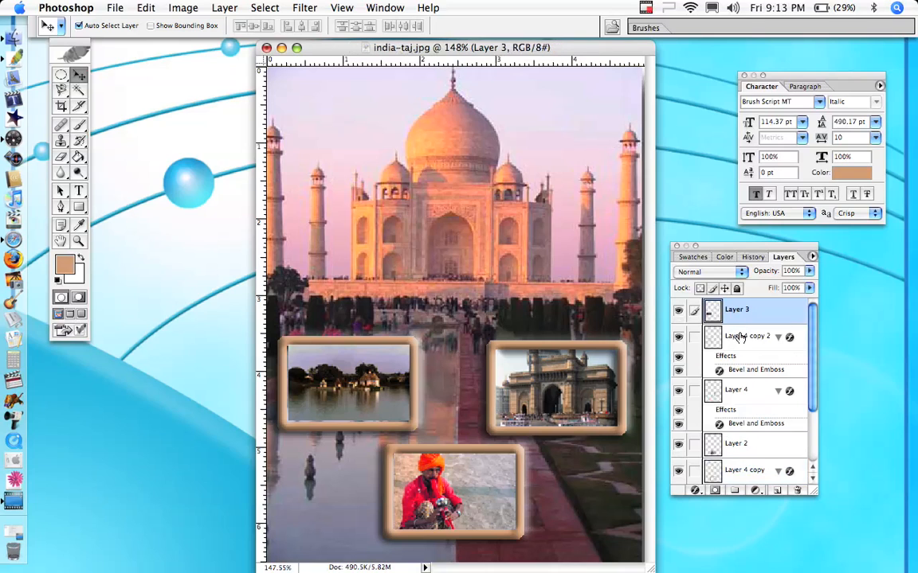
click(740, 337)
click(678, 338)
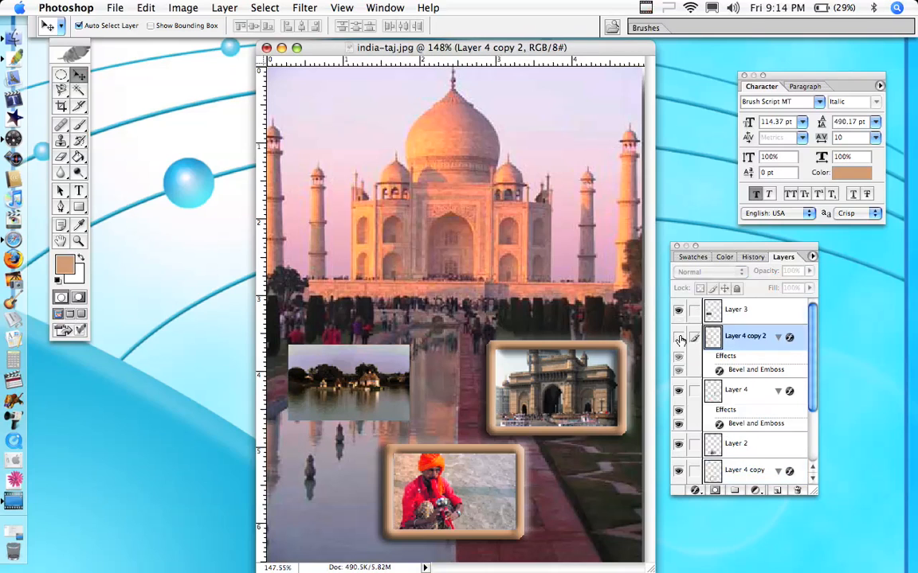
click(678, 338)
drag(746, 313, 742, 309)
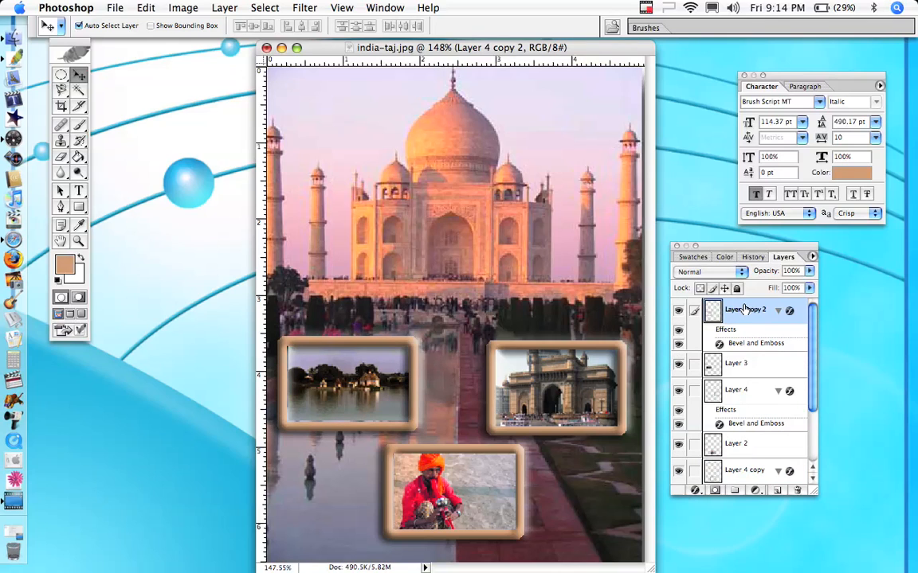
Check which photo the Layer 4 copy frame surrounds and restack that frame directly above Layer 2
click(678, 471)
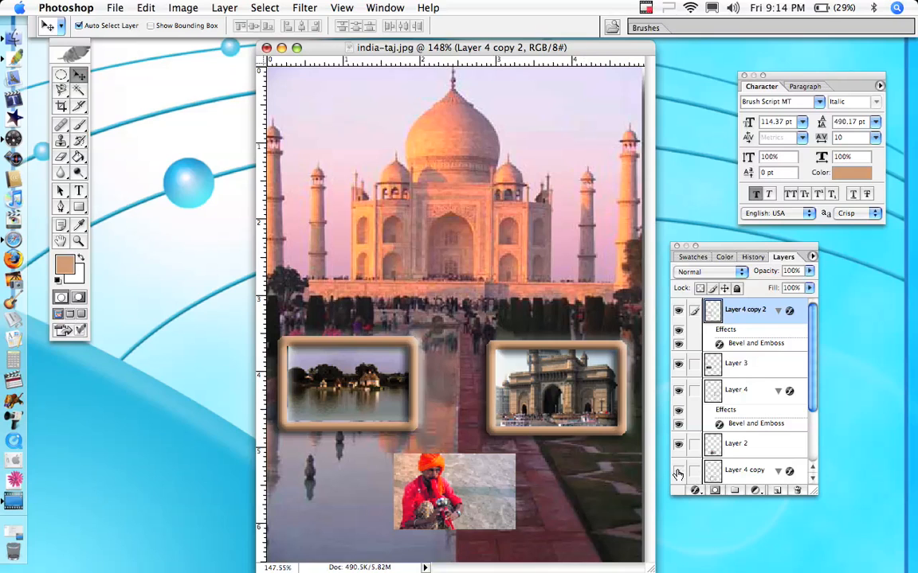
click(678, 472)
drag(741, 472, 741, 442)
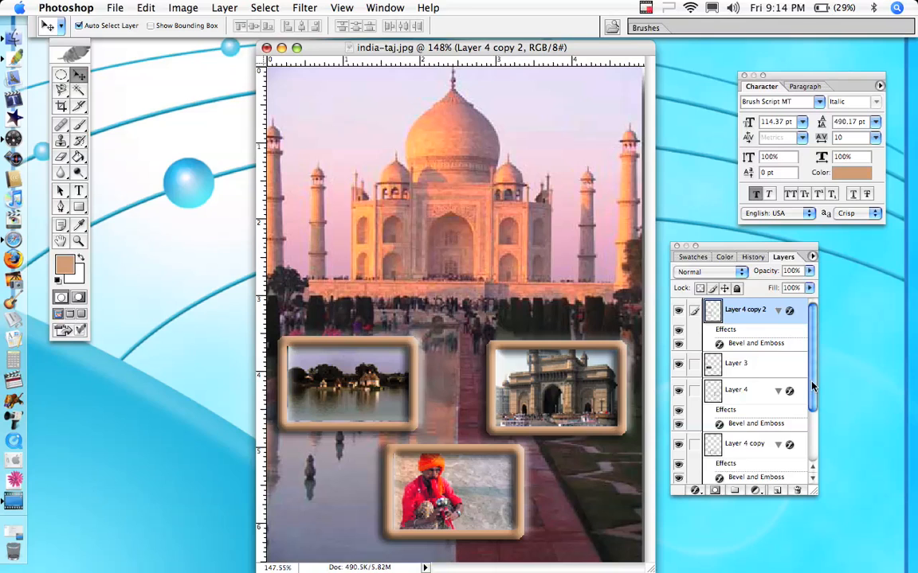
Hide the Background, and toggle Layer 1 and Layer 4 off and on to check that the gateway photo and its frame match
drag(813, 357, 811, 483)
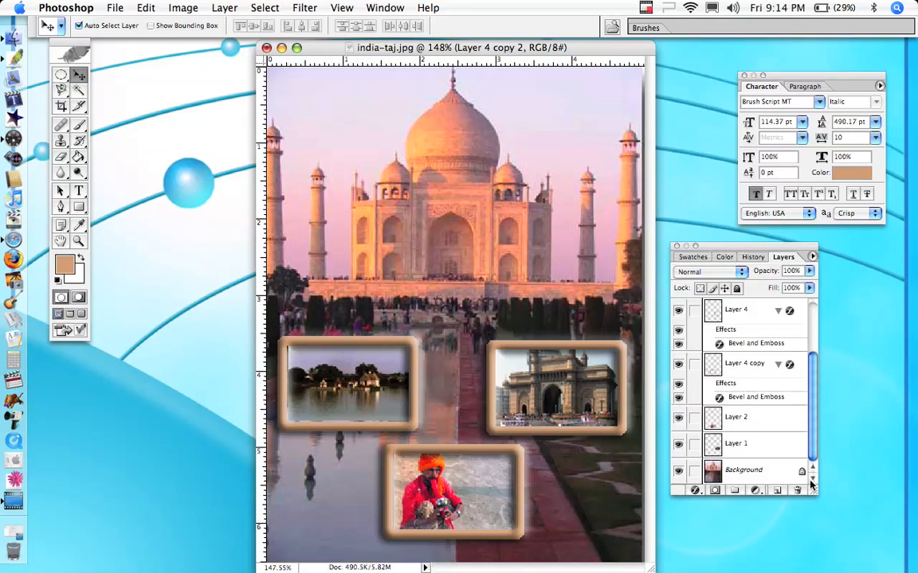
click(678, 471)
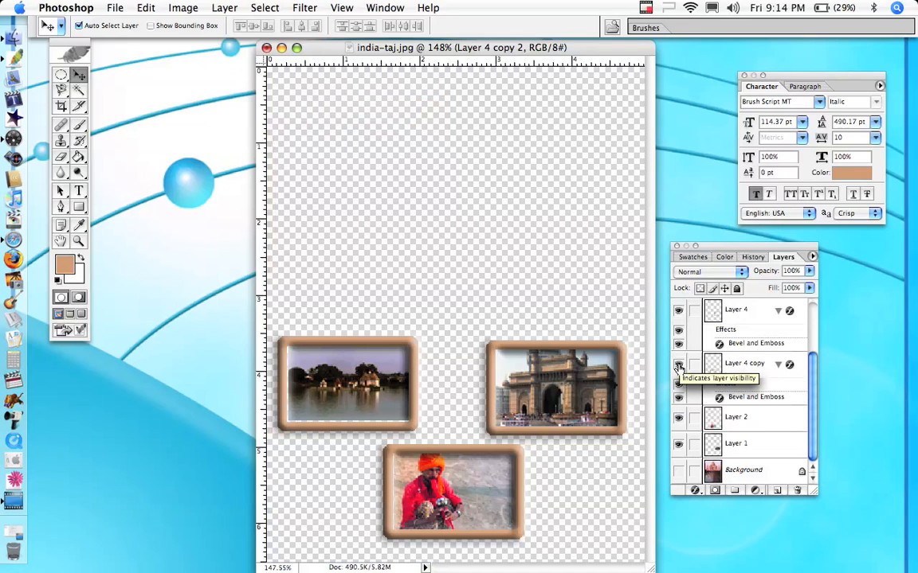
click(678, 444)
click(678, 446)
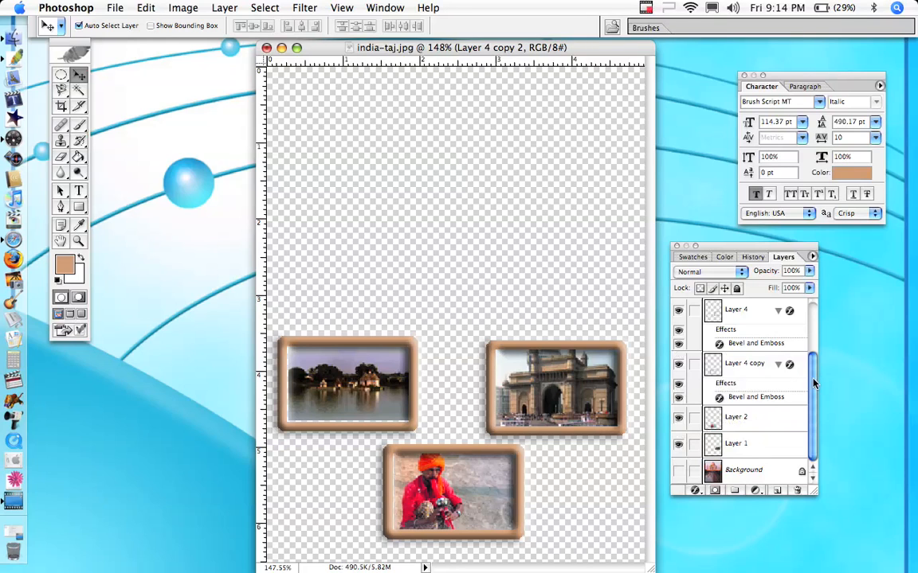
click(678, 445)
click(679, 445)
click(678, 444)
click(679, 445)
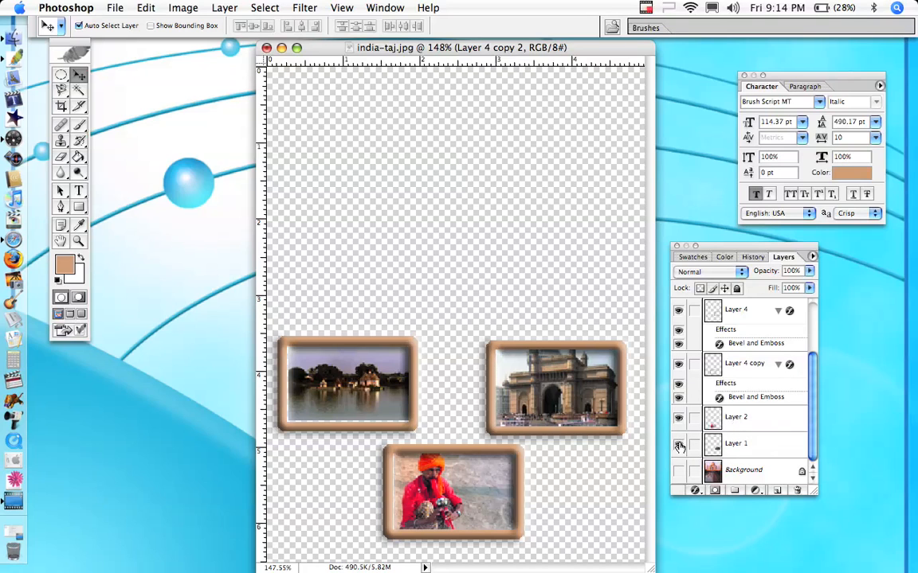
click(677, 311)
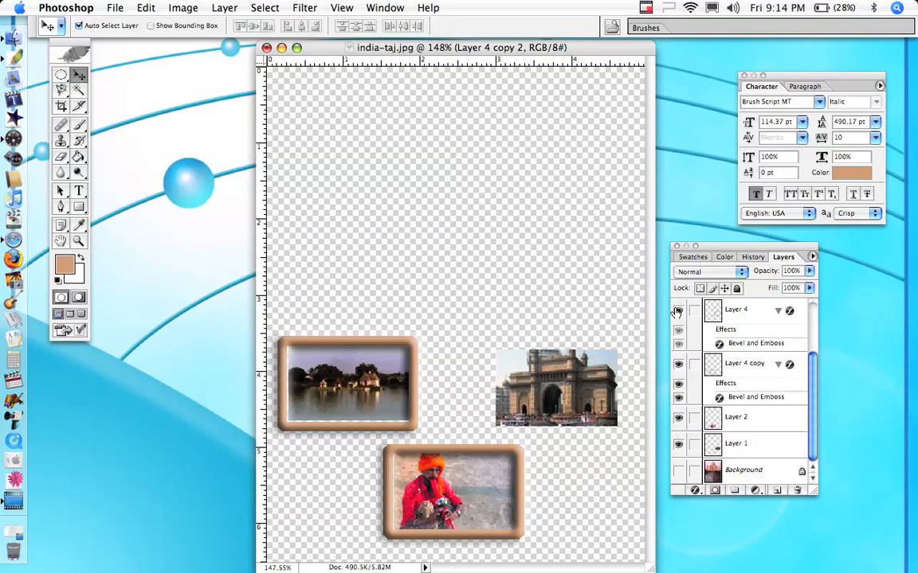
click(677, 311)
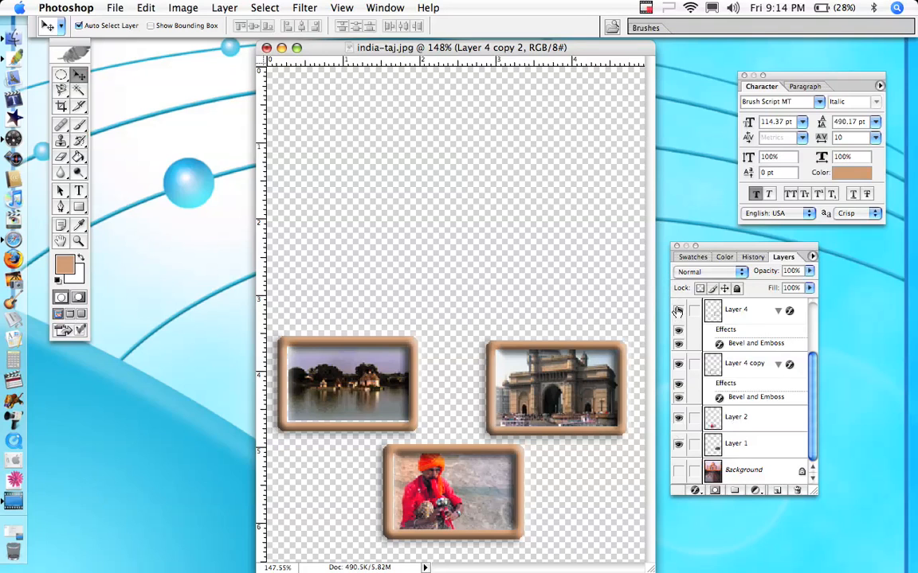
Hide Layer 4 copy, Layer 4 copy 2, Layer 3 and Layer 2, leaving only the gateway photo and its frame showing
click(676, 369)
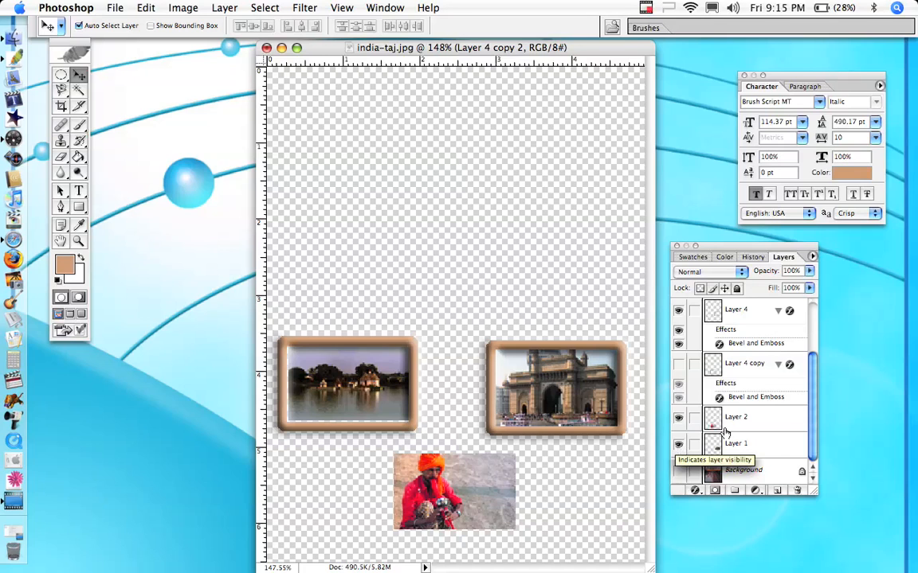
drag(814, 386, 818, 279)
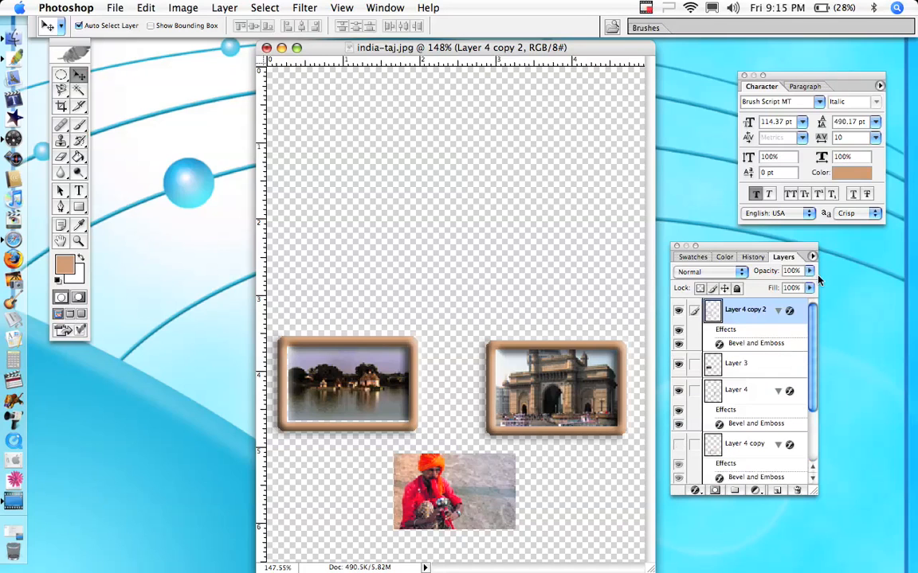
click(678, 311)
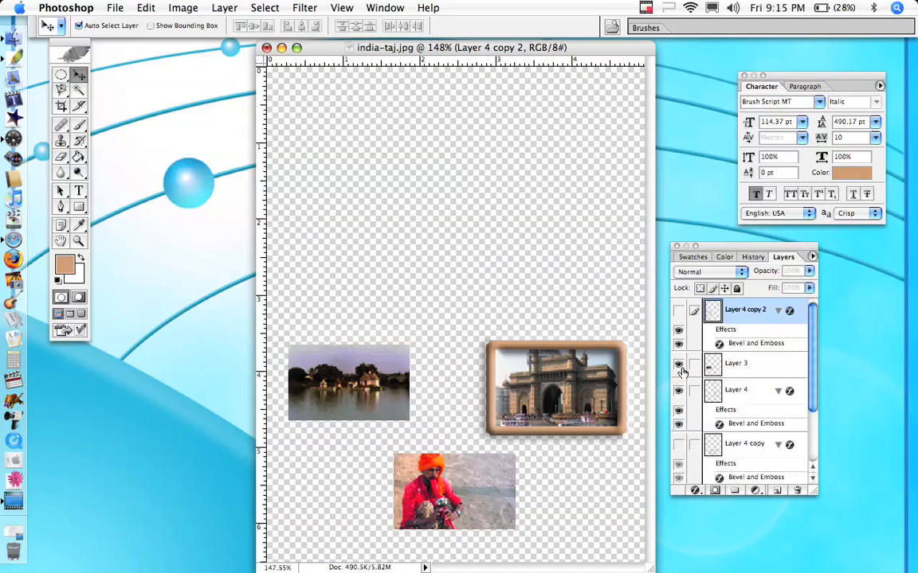
click(678, 363)
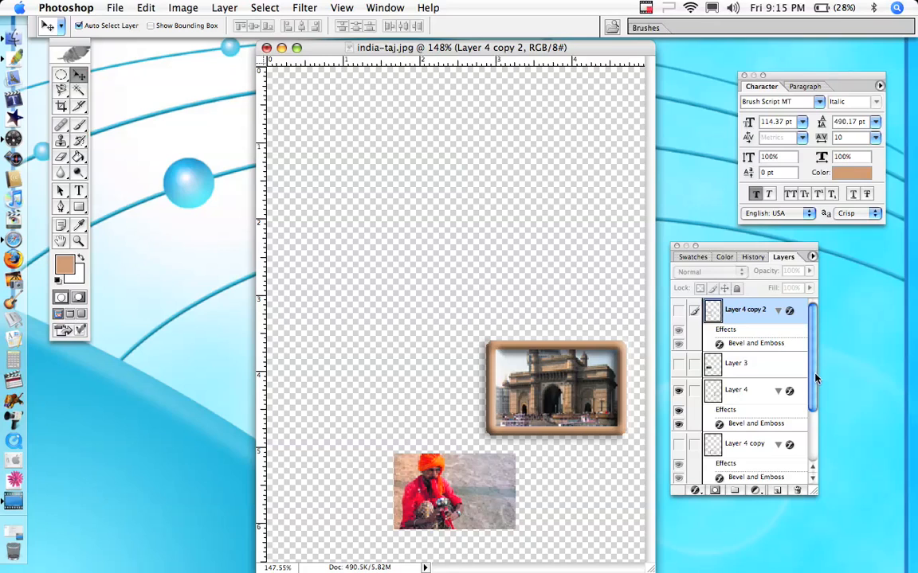
drag(814, 380, 814, 424)
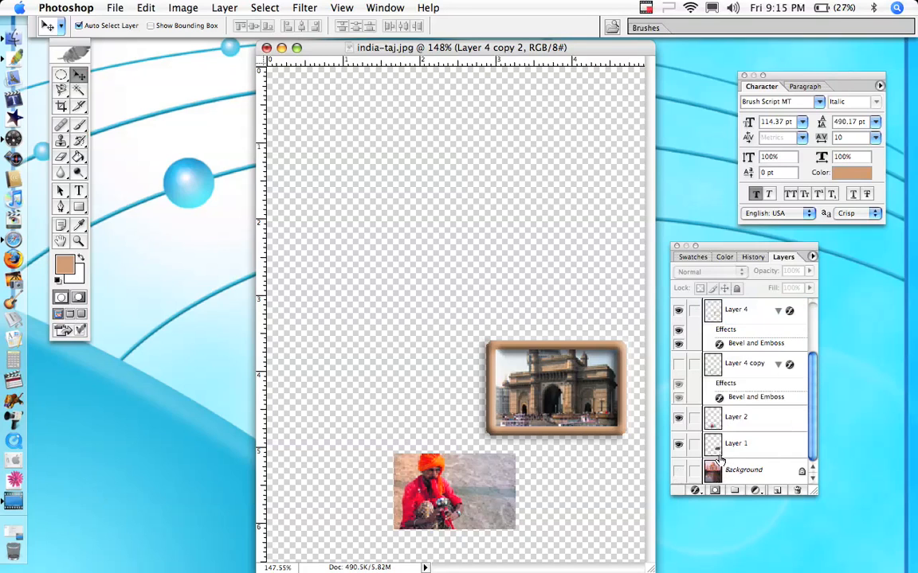
click(679, 421)
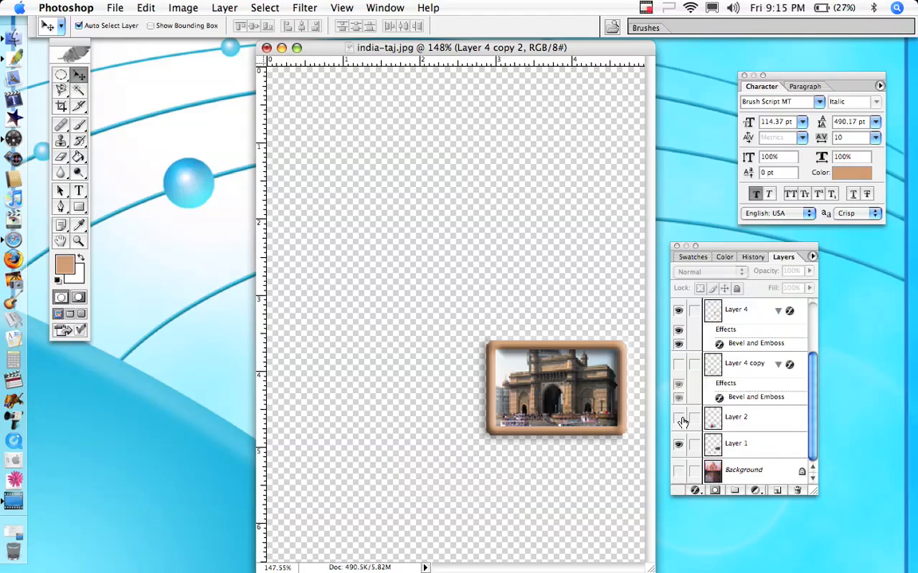
Merge the visible gateway photo and frame into Layer 1, and move the framed photo slightly downward
click(811, 257)
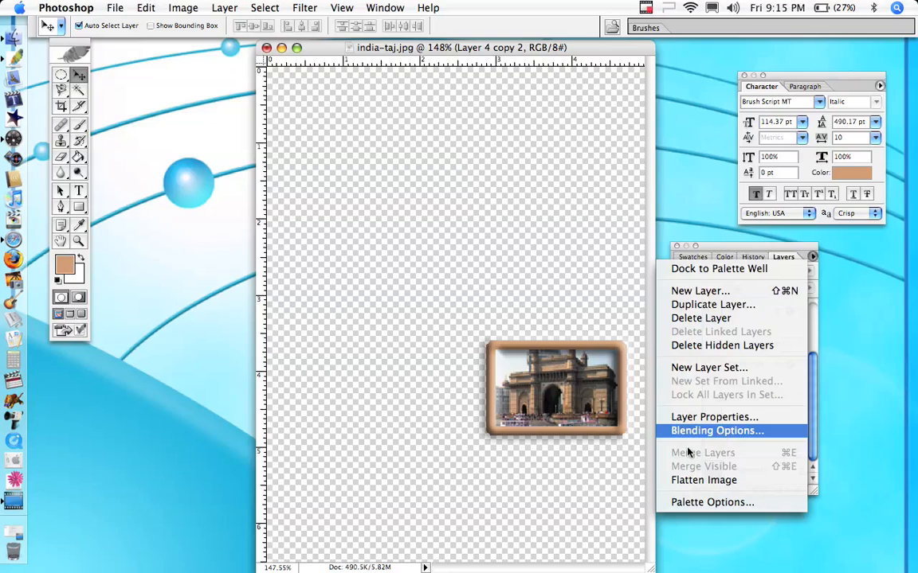
click(625, 494)
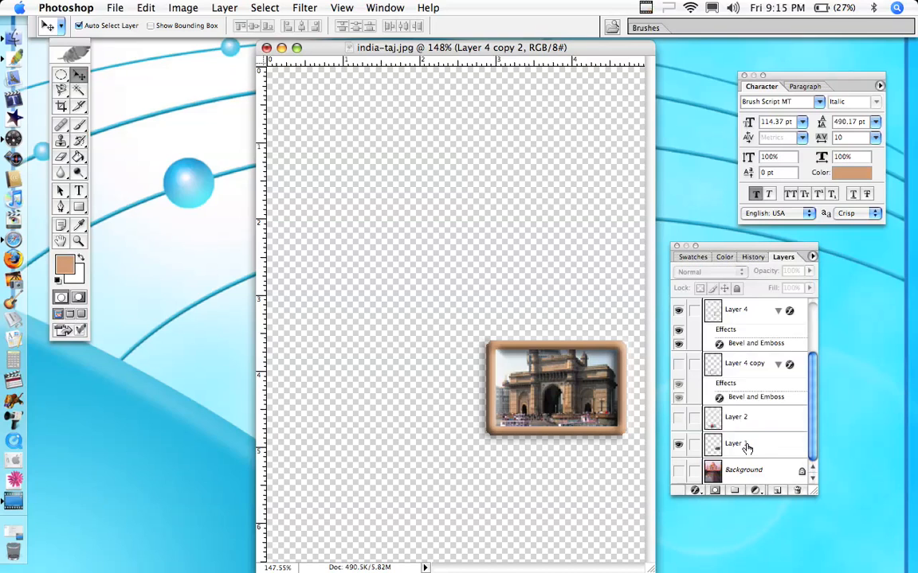
click(746, 449)
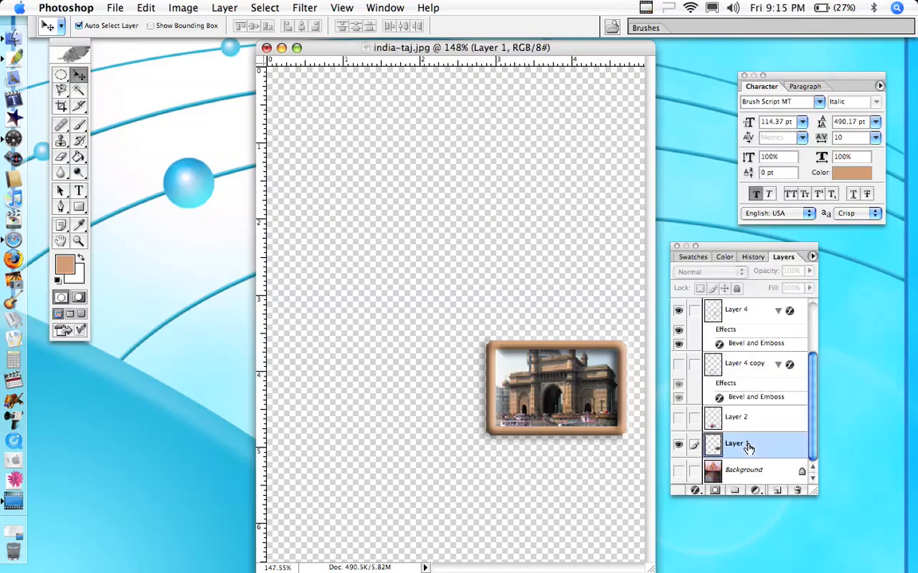
click(812, 257)
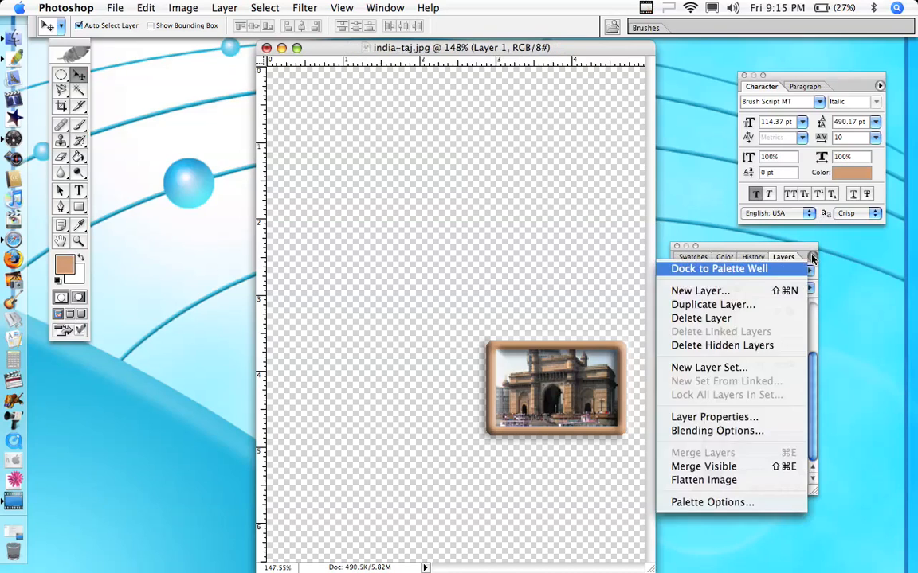
click(691, 467)
mouse_move(569, 406)
mouse_down()
mouse_move(549, 372)
mouse_move(569, 418)
mouse_up()
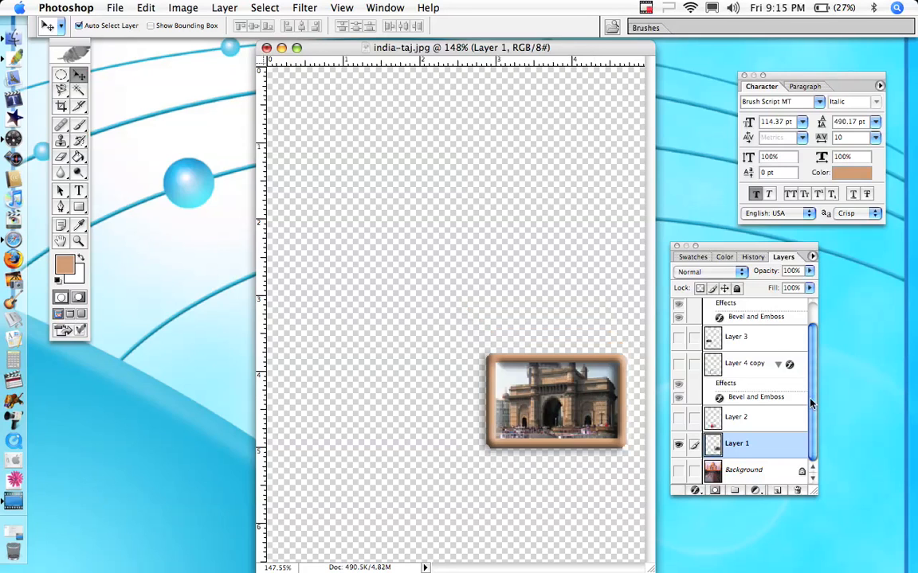
Show Layer 4 copy 2 and Layer 3, and hide Layer 1 so only the framed lake photo is displayed
scroll(809, 390, up, 1)
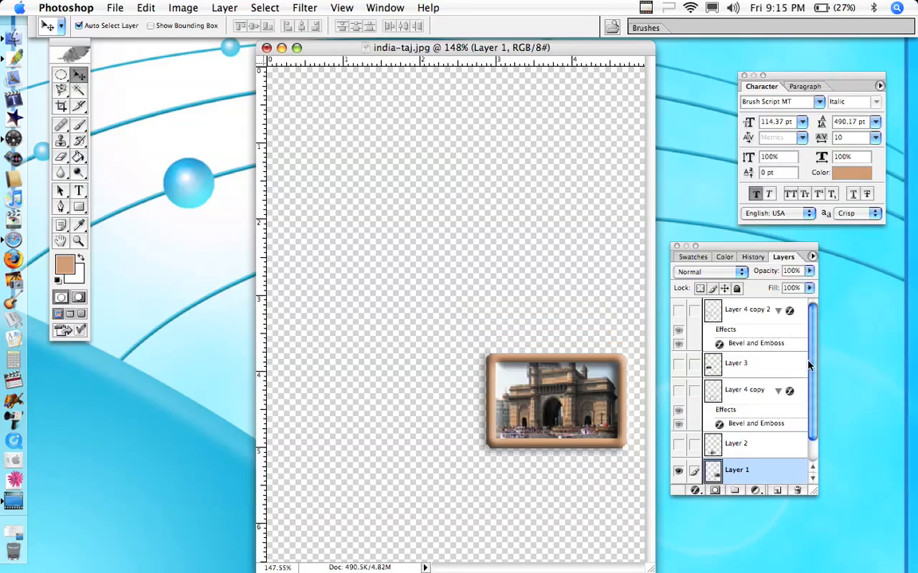
click(677, 312)
click(678, 365)
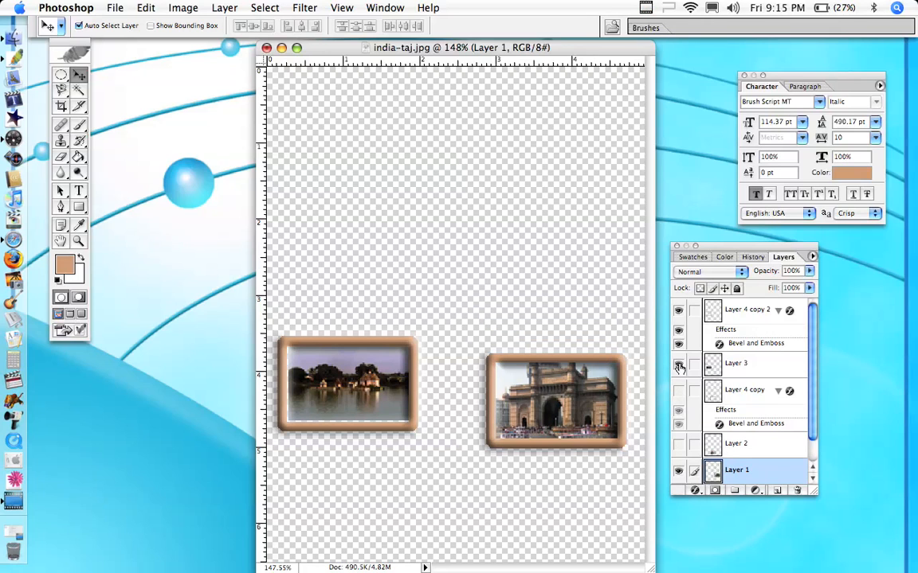
click(678, 470)
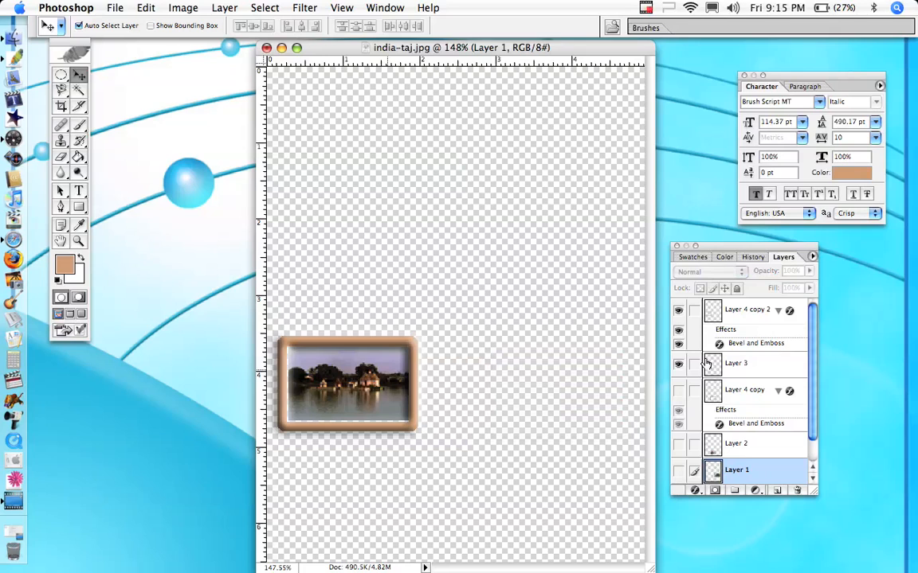
Merge the visible lake photo and its frame into Layer 3
click(733, 364)
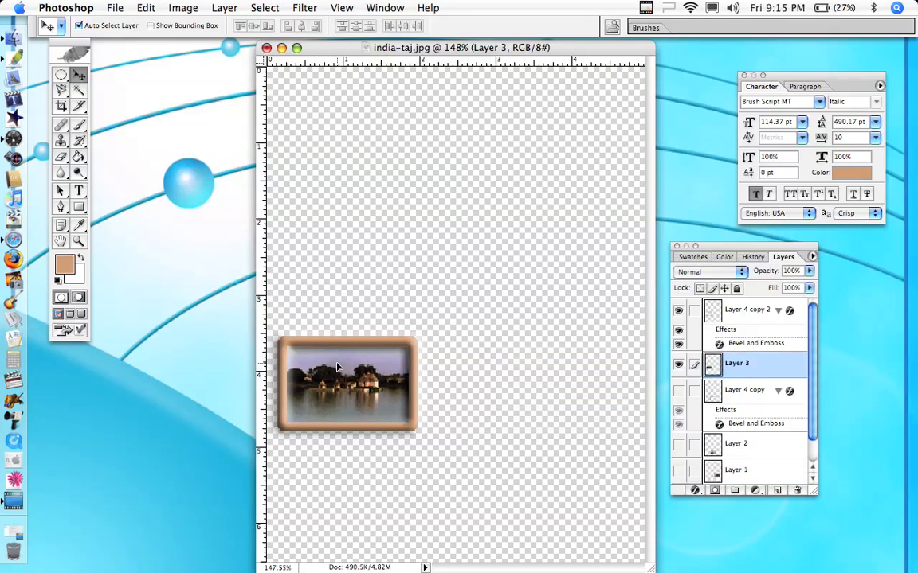
click(812, 256)
click(693, 468)
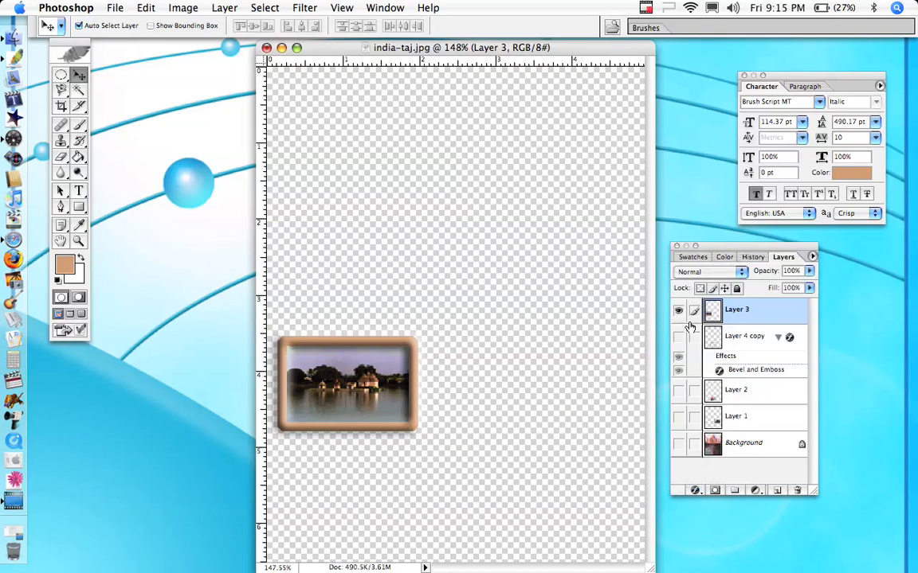
Hide Layer 3 and show Layer 2 and Layer 4 copy, so only the turbaned man's photo and its frame are displayed
click(678, 310)
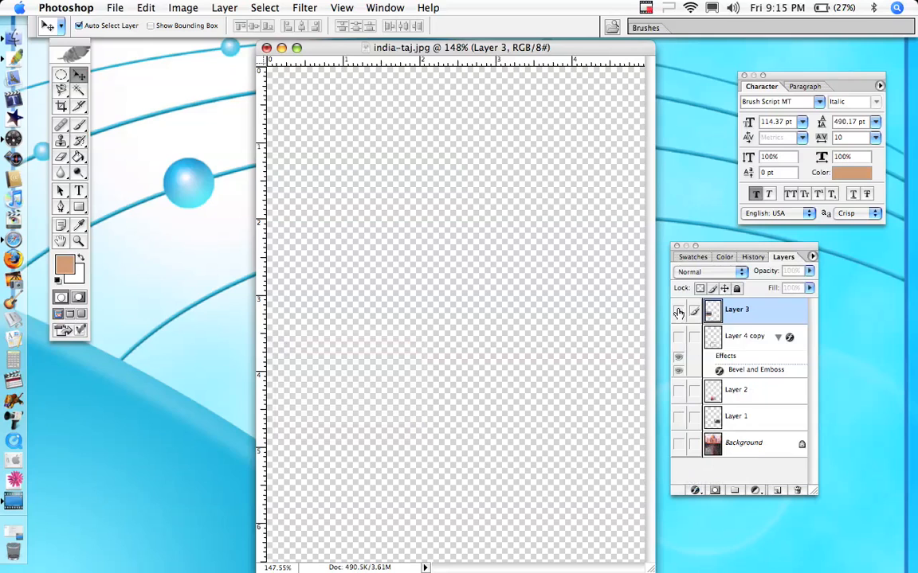
click(678, 390)
click(678, 417)
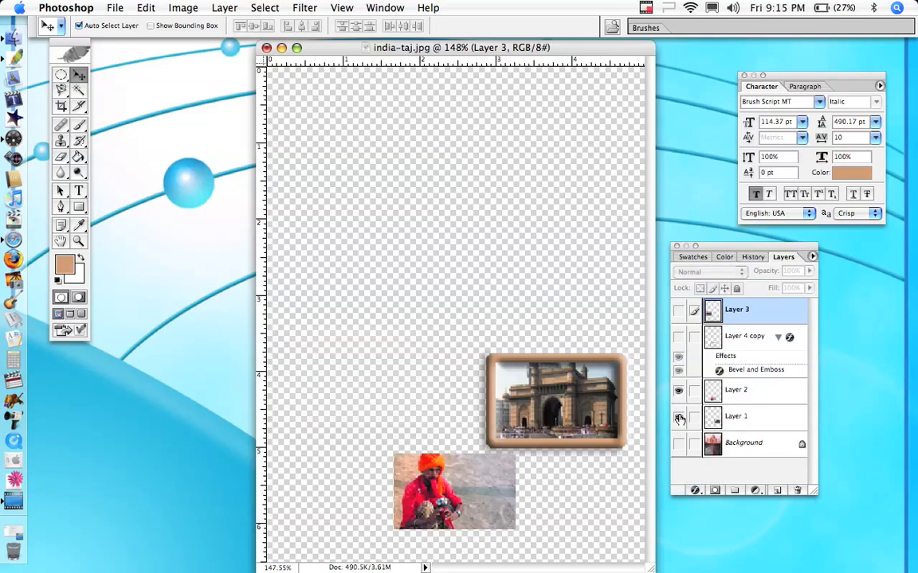
click(678, 418)
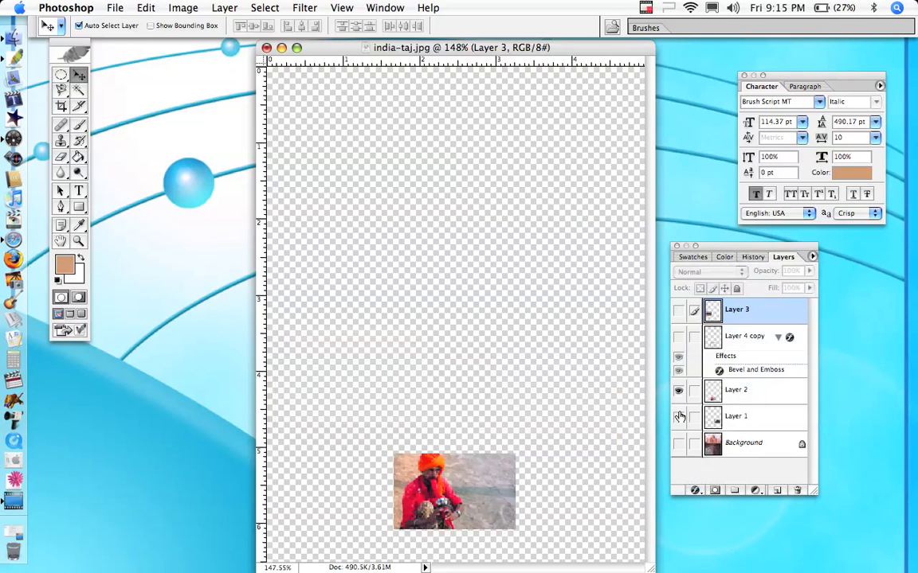
click(678, 339)
click(678, 338)
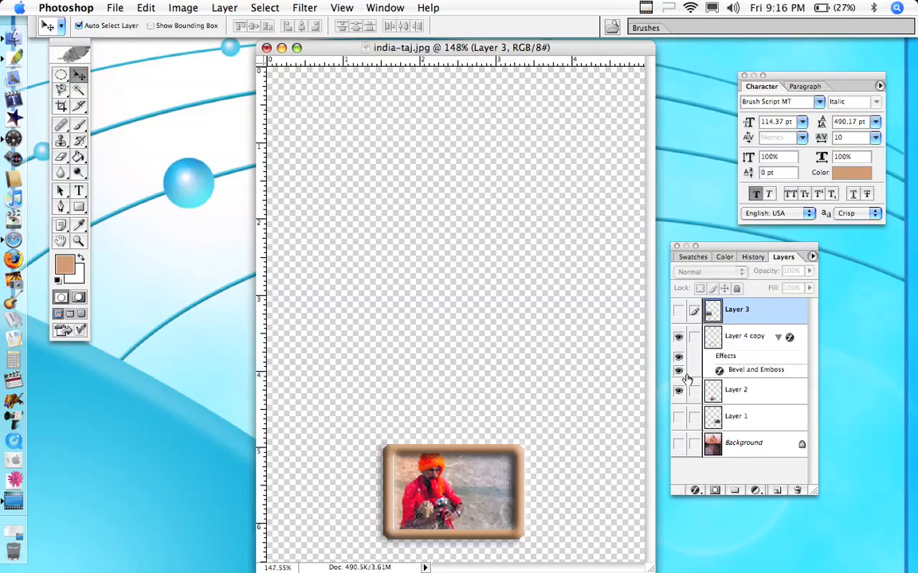
Nudge the turbaned man's photo into place inside its frame, and merge the visible photo and frame into Layer 2
click(739, 392)
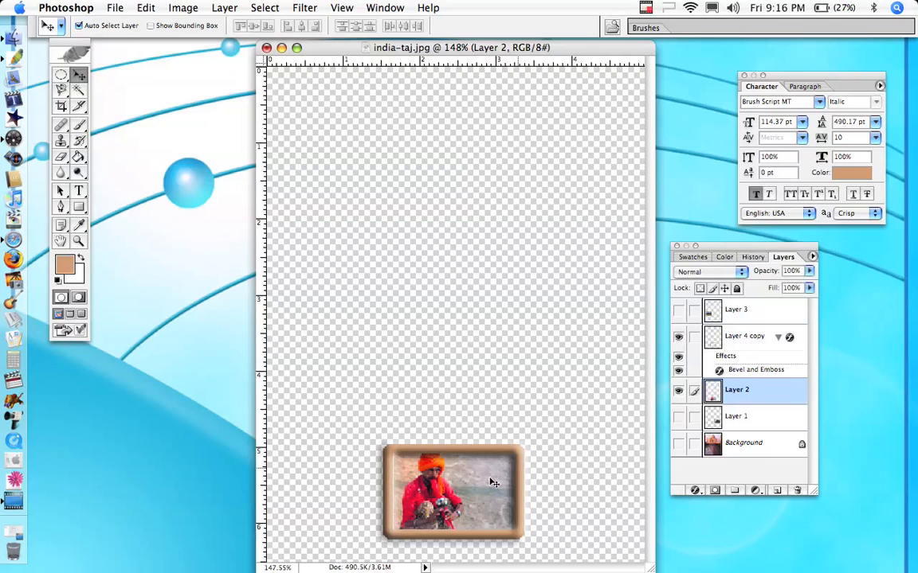
drag(476, 485, 483, 485)
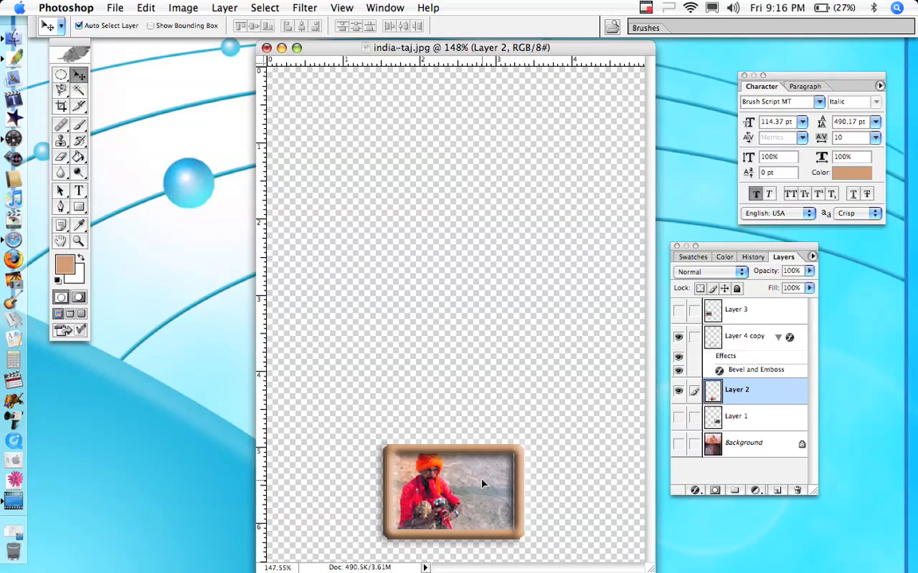
key(Right)
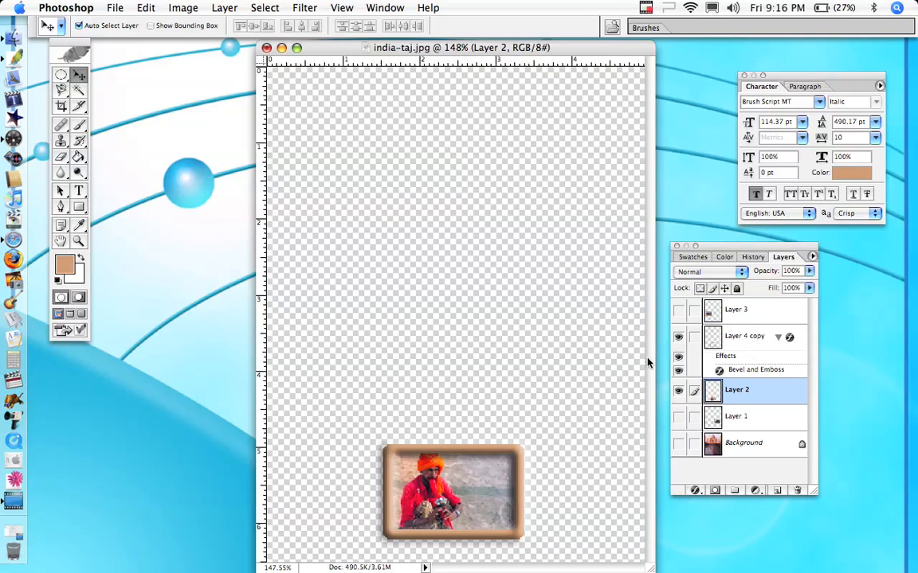
click(812, 257)
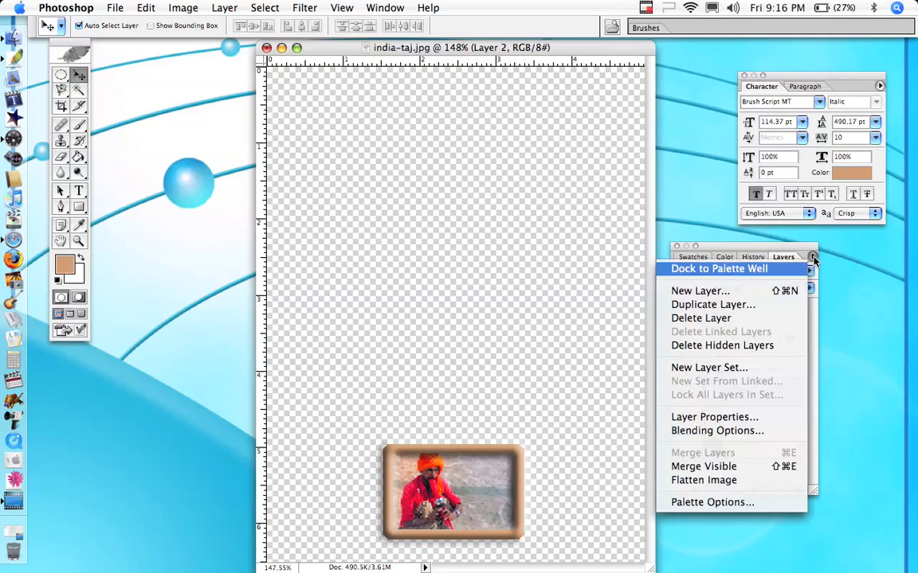
click(711, 467)
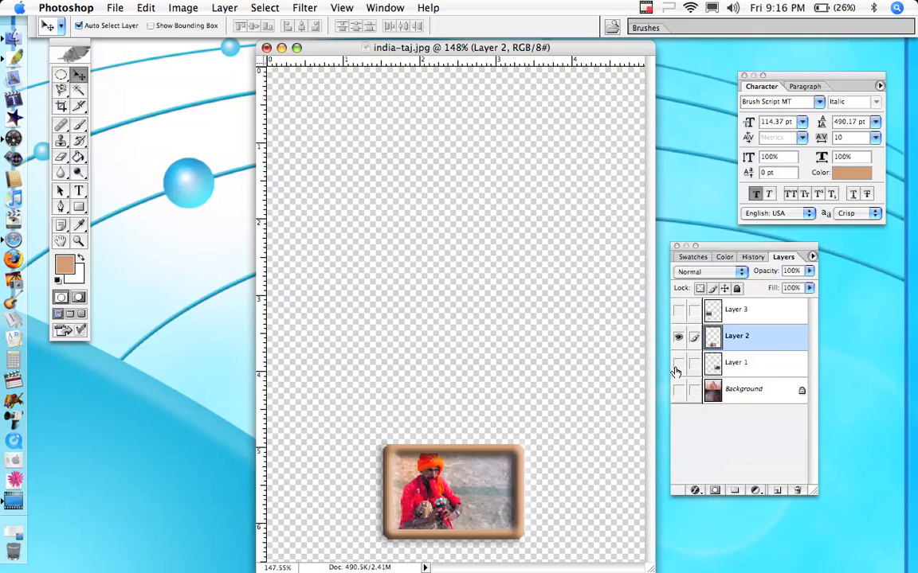
Show Layer 1, Layer 3 and the Background so all framed photos appear over the Taj Mahal picture
click(678, 364)
click(678, 310)
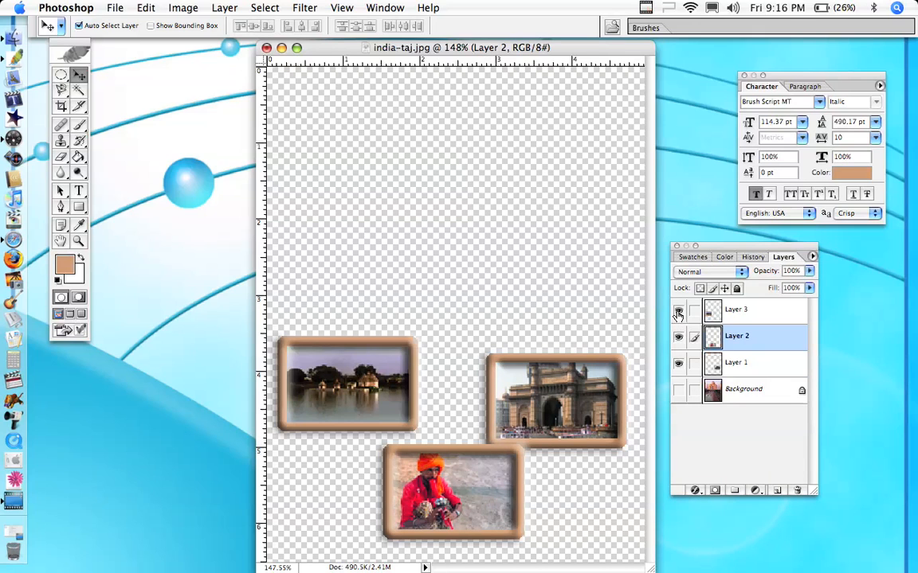
click(680, 392)
Move the framed gateway photo slightly upward, and shift the framed lake photo slightly up and to the right
click(585, 368)
drag(585, 368, 590, 337)
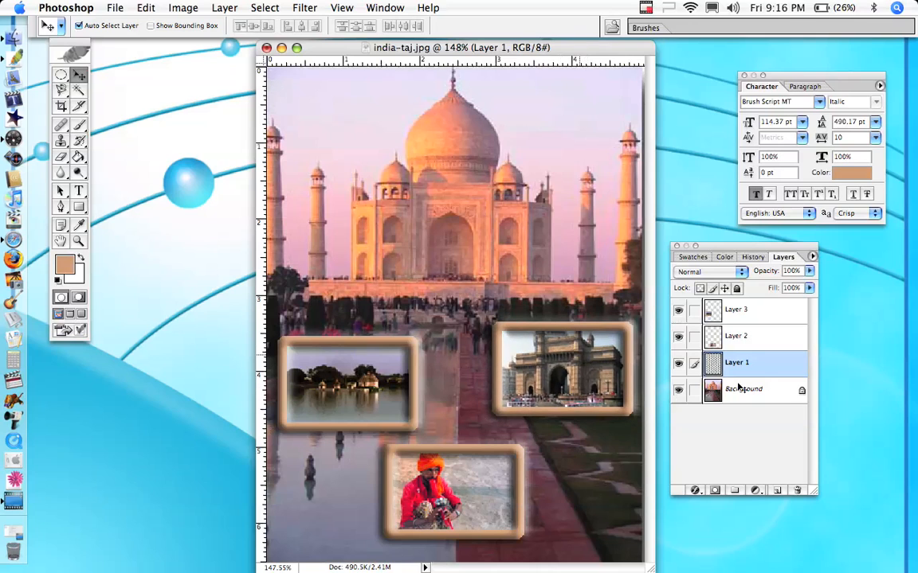
click(726, 336)
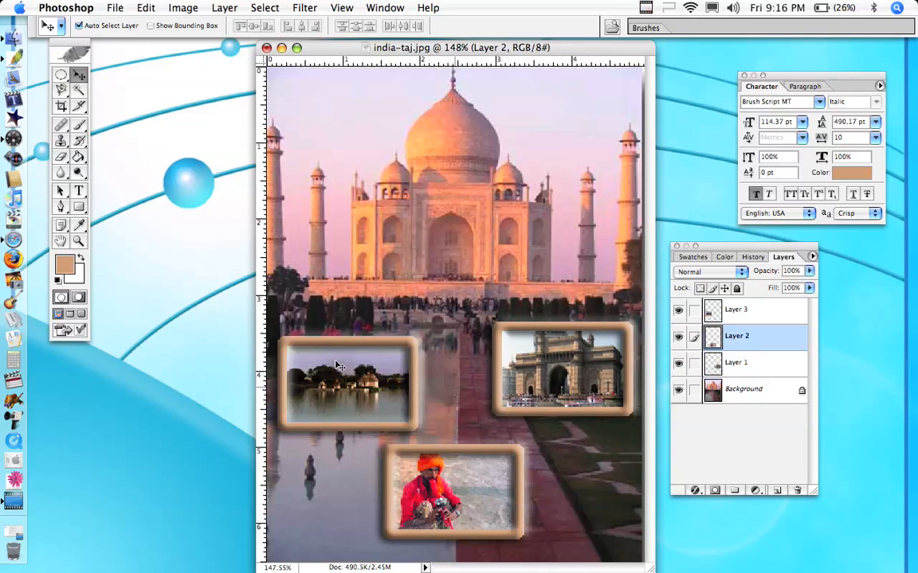
drag(336, 365, 348, 150)
drag(335, 389, 353, 356)
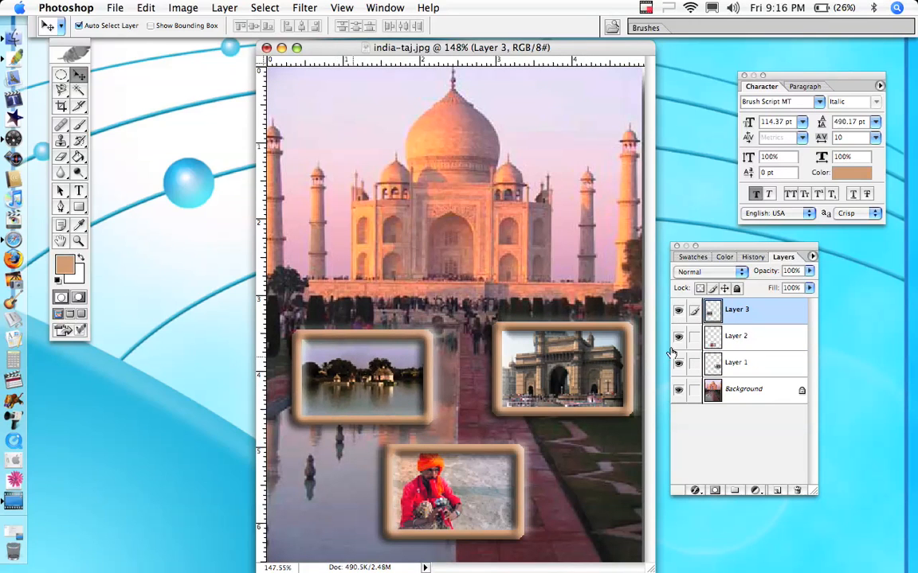
Move the framed gateway photo up to the base of the Taj Mahal, and shift the turbaned man's framed photo slightly down and right
click(748, 369)
drag(584, 366, 586, 324)
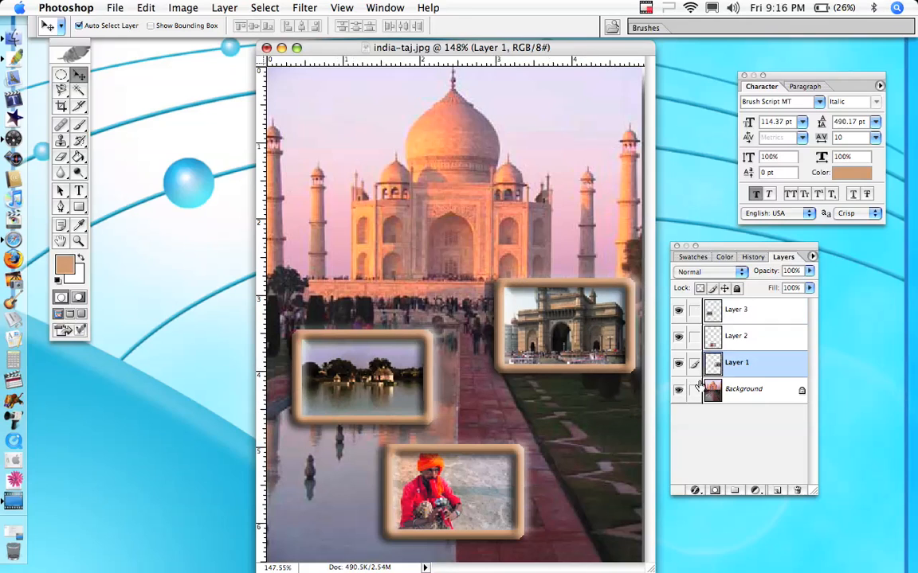
click(751, 339)
drag(469, 524, 488, 536)
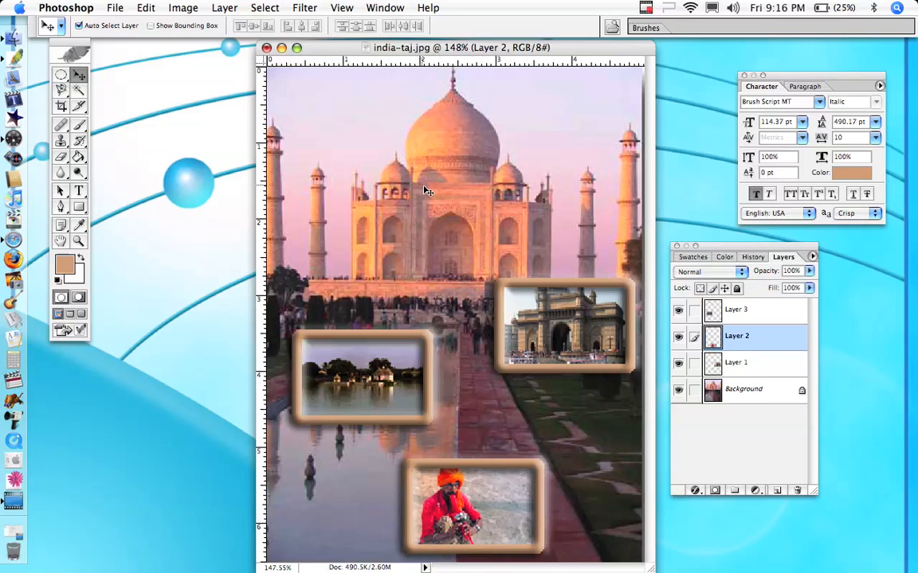
Activate the Type tool, and switch to Font Book to list the All Fonts collection
click(80, 122)
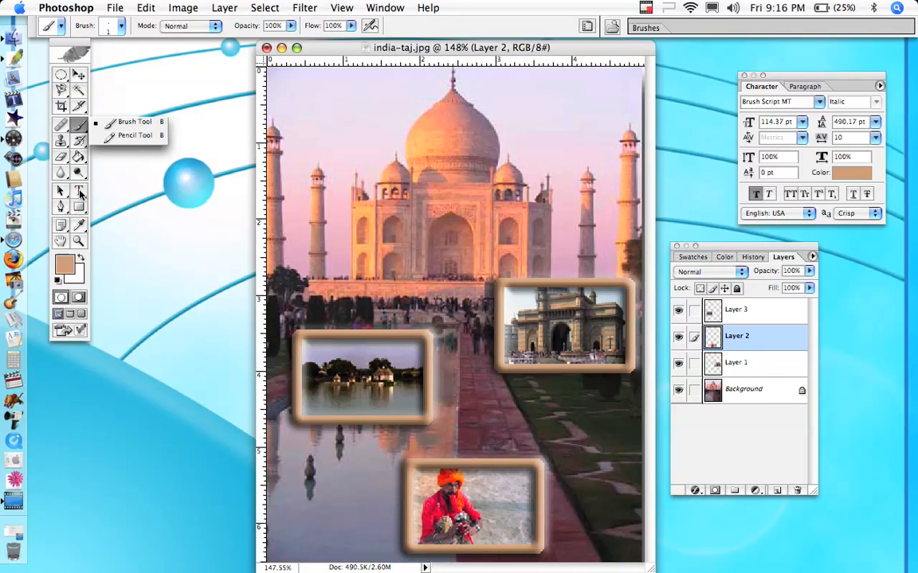
click(80, 194)
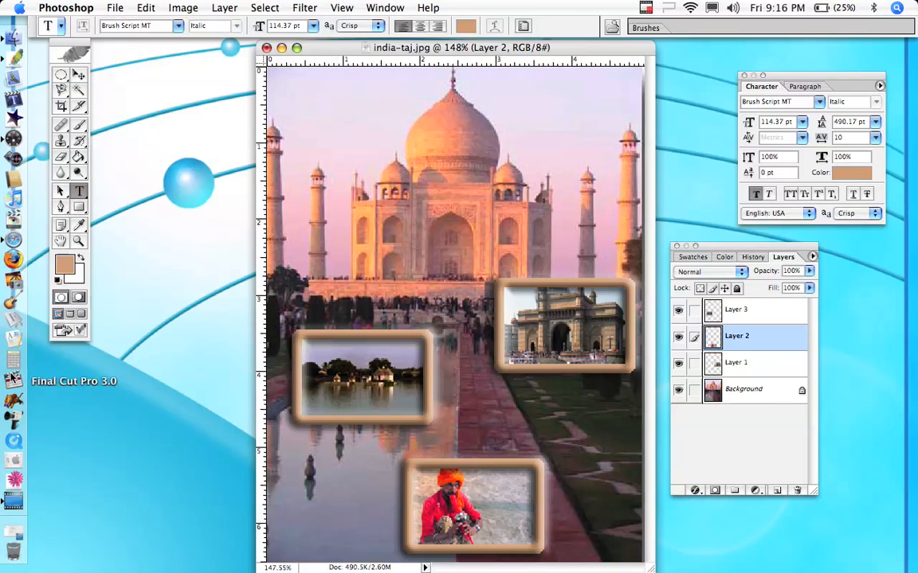
right_click(12, 322)
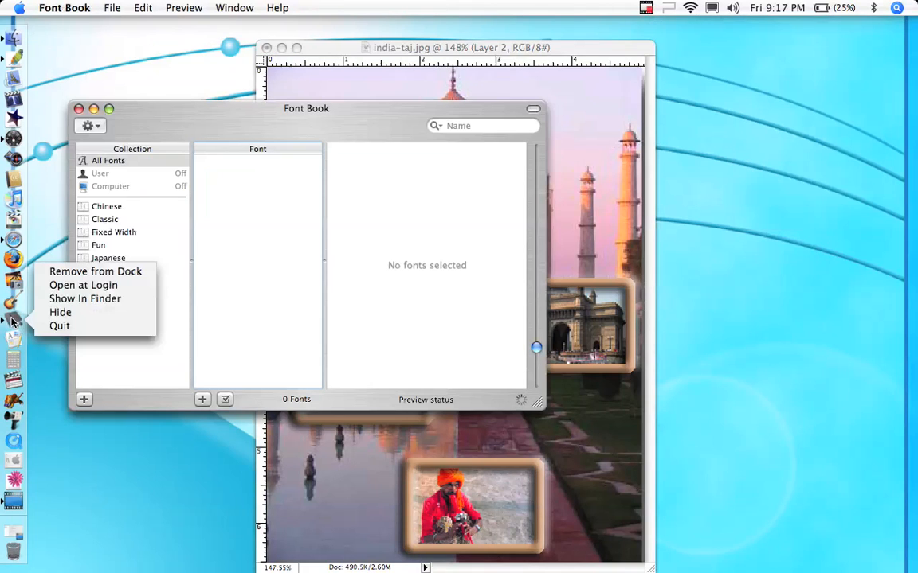
click(128, 161)
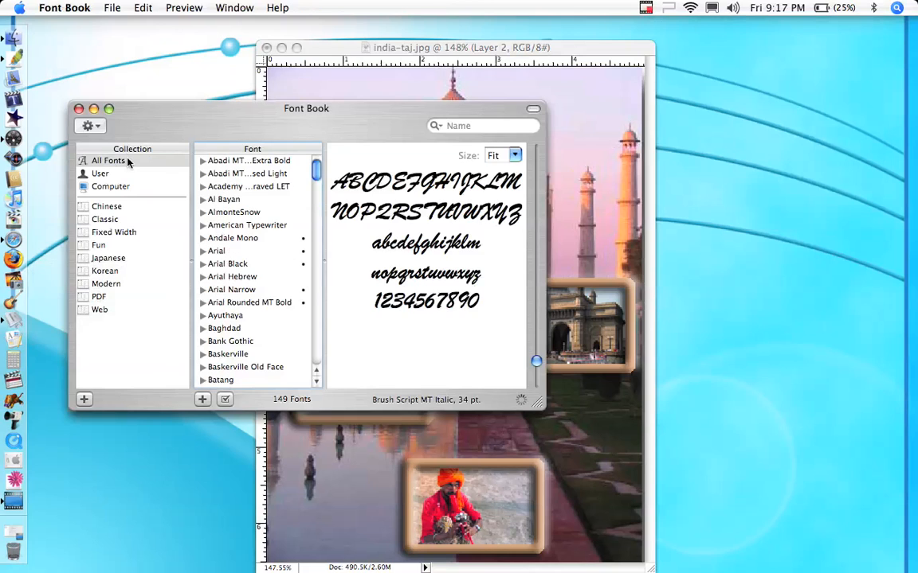
Preview the fonts in the All Fonts list one after another, from Abadi MT Condensed Light through to Engravers MT
click(237, 160)
click(245, 174)
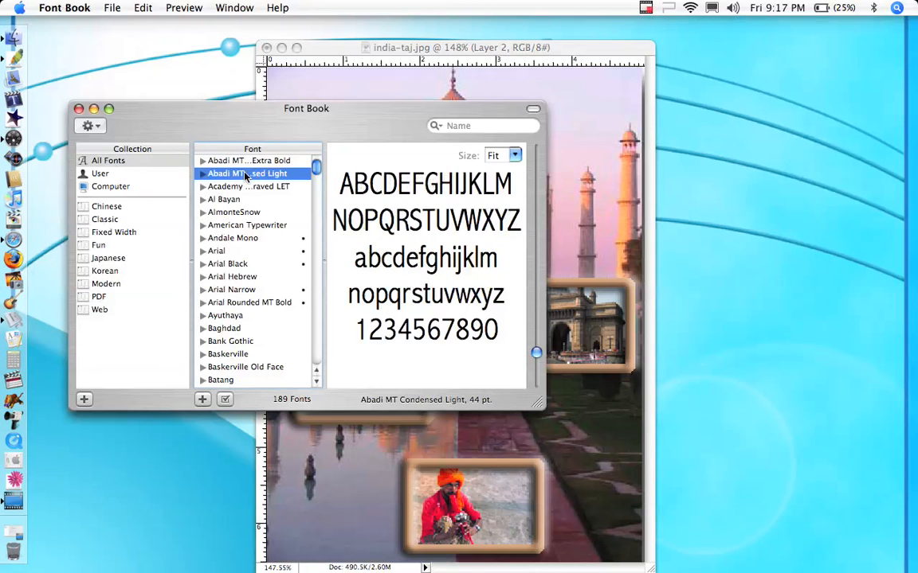
key(Down)
key(Down)
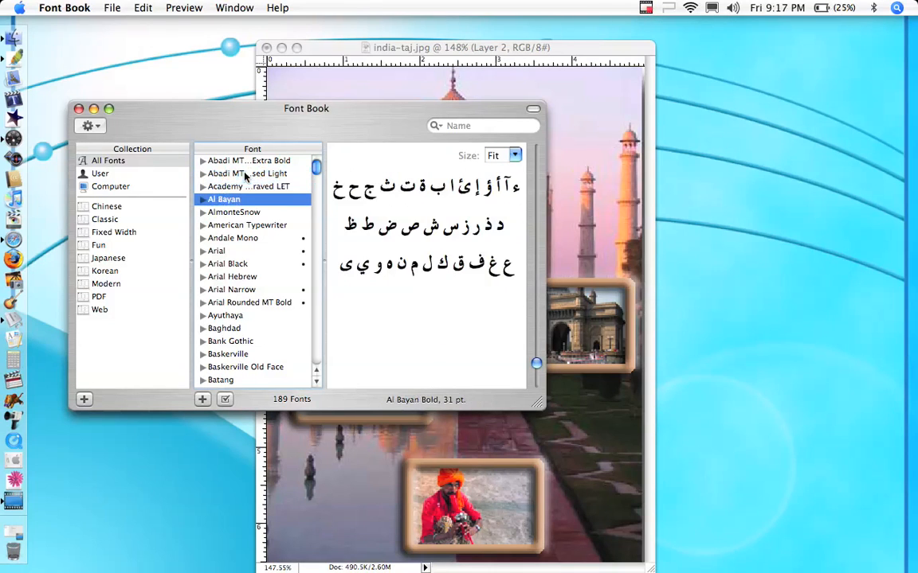
key(Down)
key(Down)
key(Down)
key(Down)
key(Down)
key(Down)
key(Down)
key(Down)
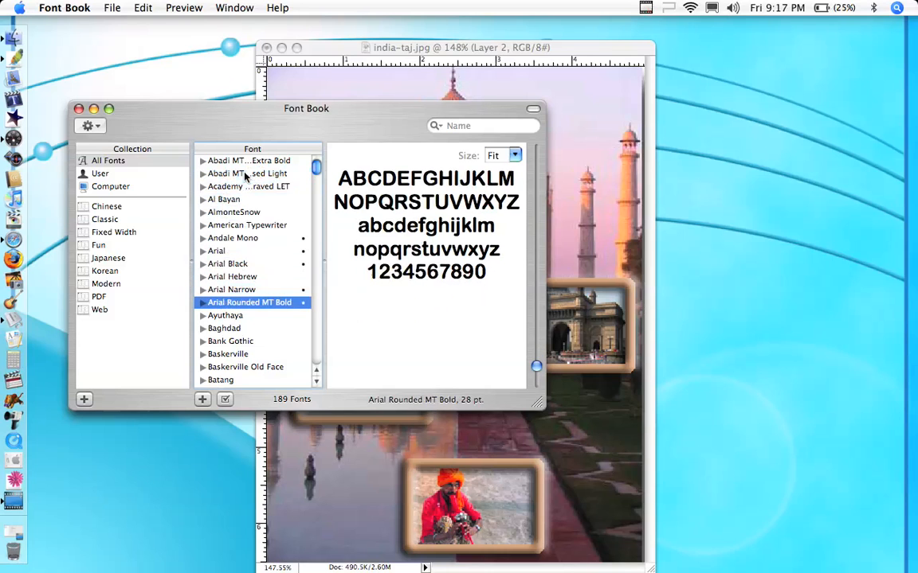
key(Down)
key(Down)
key(Down)
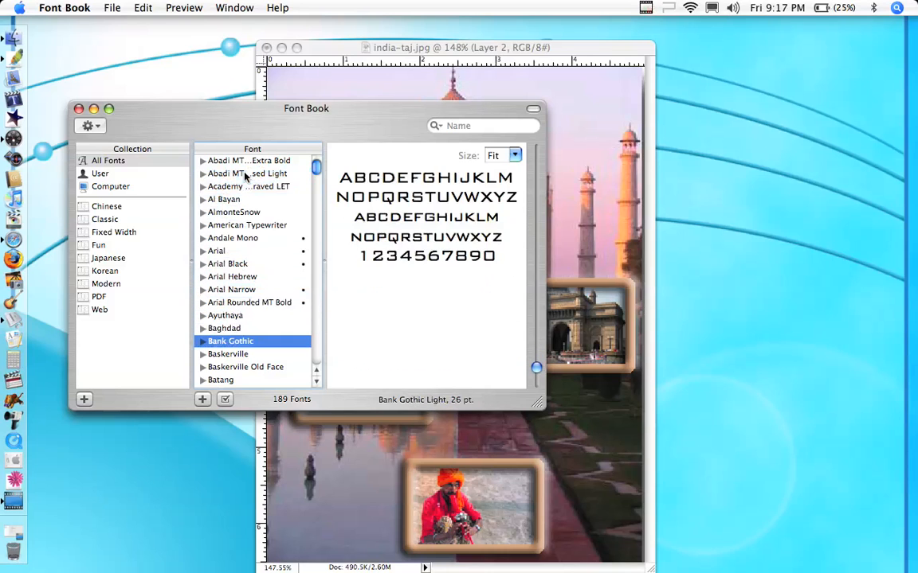
key(Down)
key(Down)
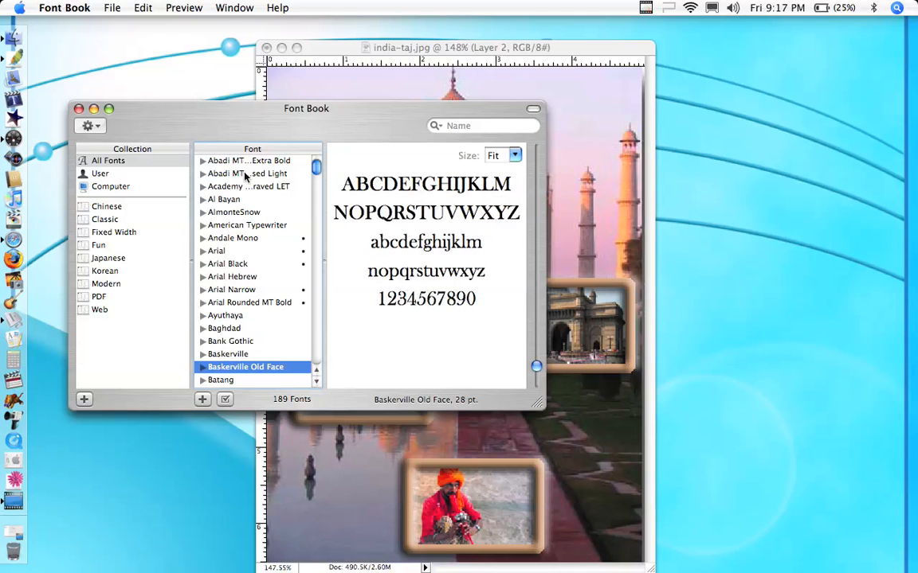
key(Down)
key(Down)
key(Down)
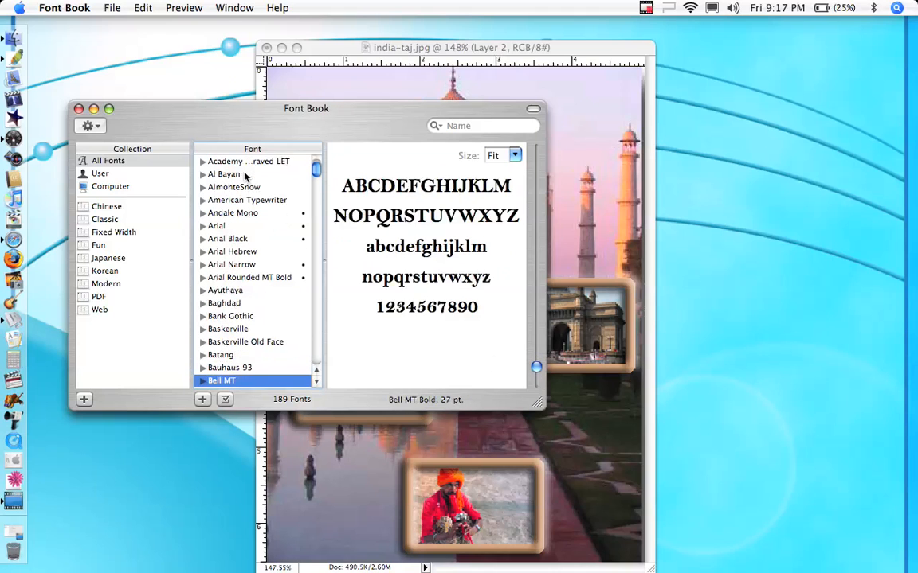
key(Down)
key(Down)
key(Down)
key(Down)
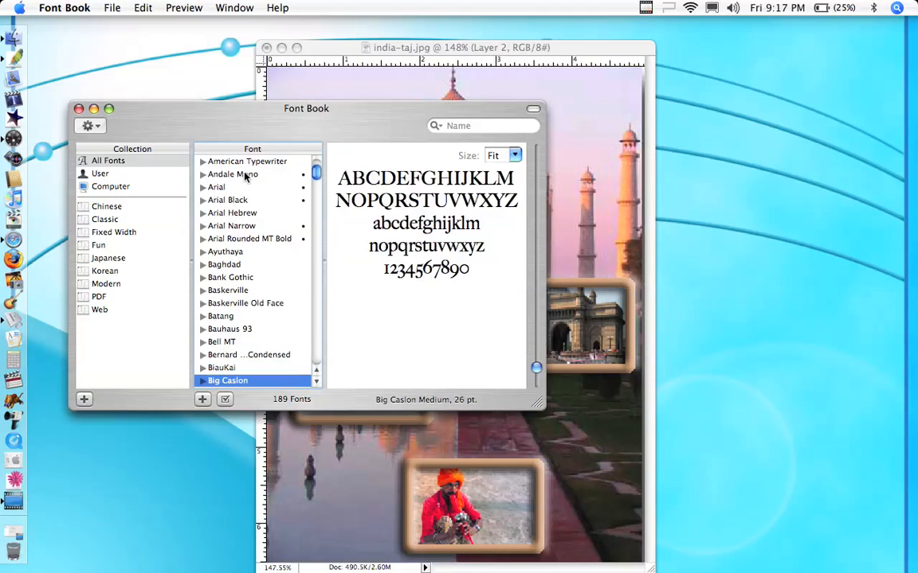
key(Down)
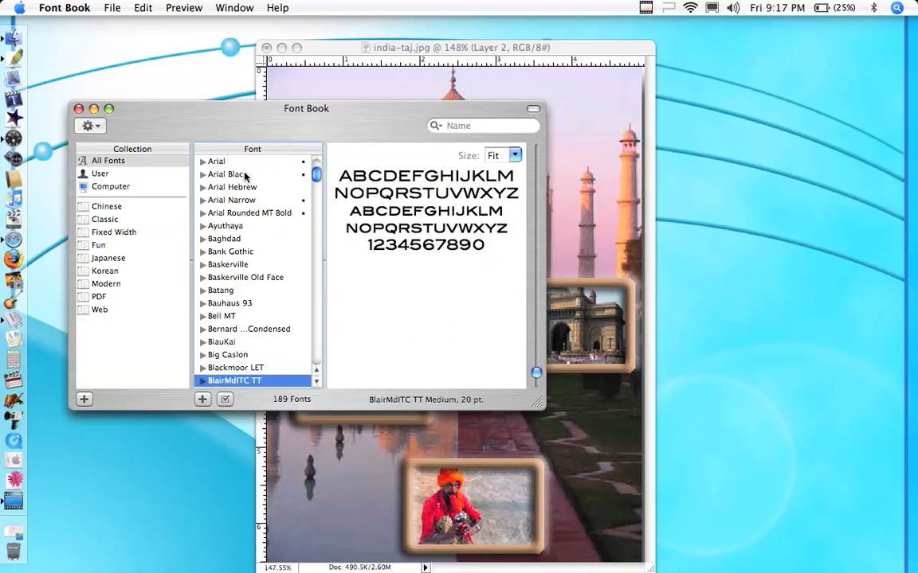
key(Down)
key(Down)
key(Down)
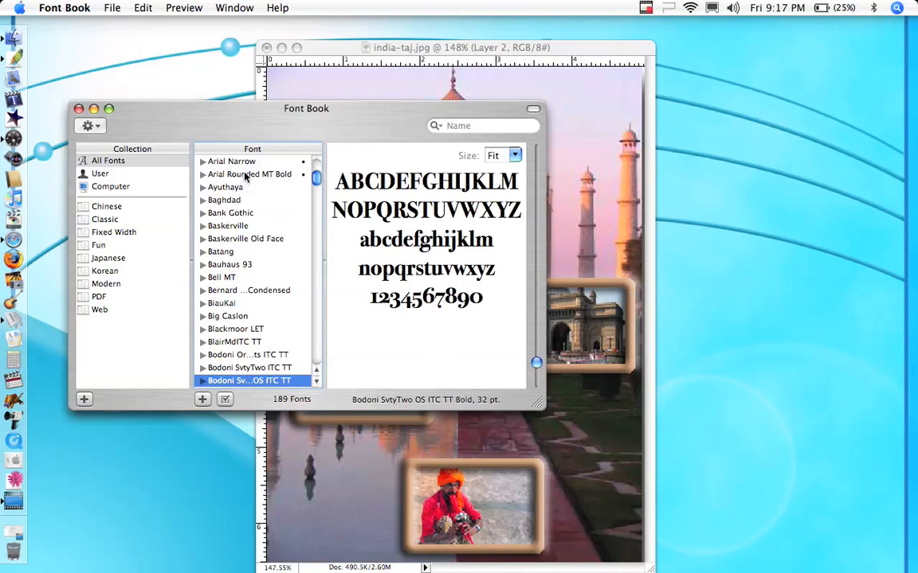
key(Down)
key(Down)
key(Down)
key(Down)
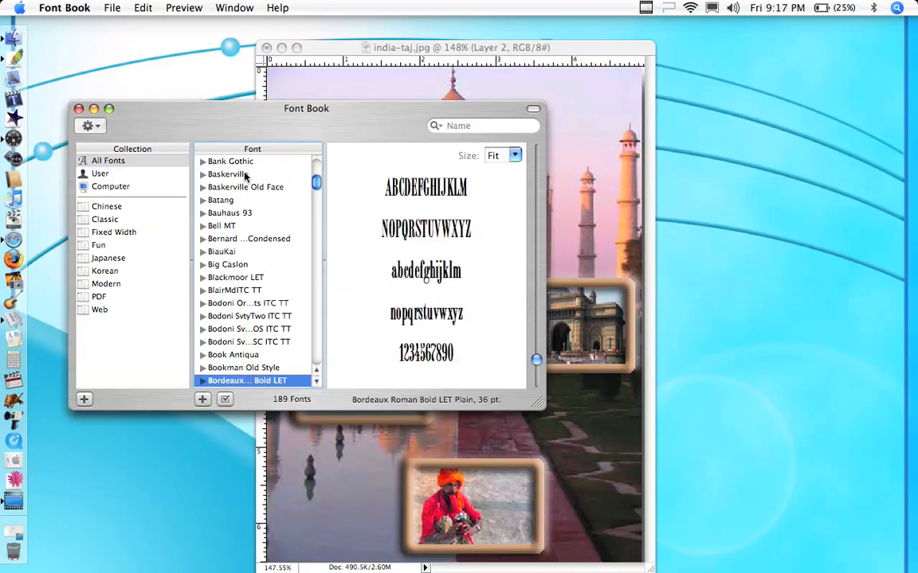
key(Down)
key(Down)
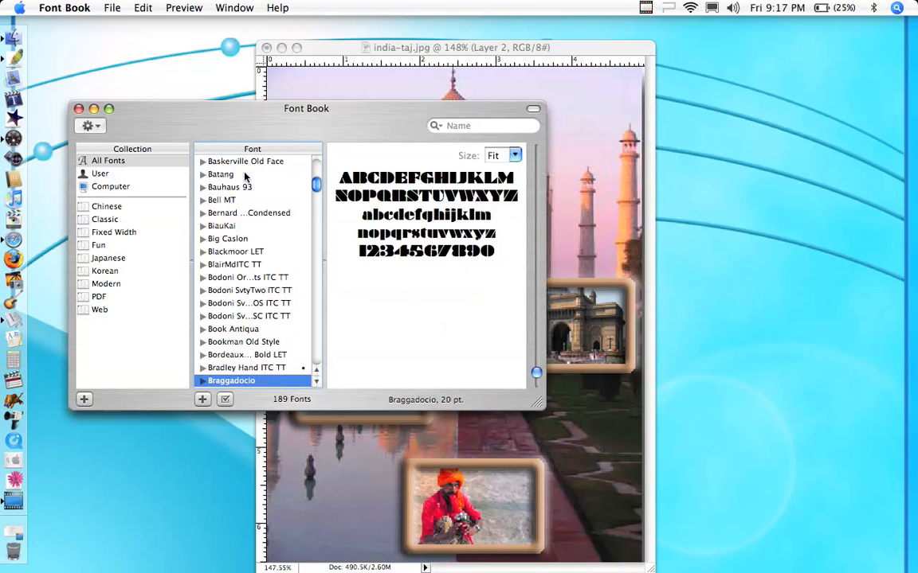
key(Up)
key(Down)
key(Down)
key(Down)
key(Down)
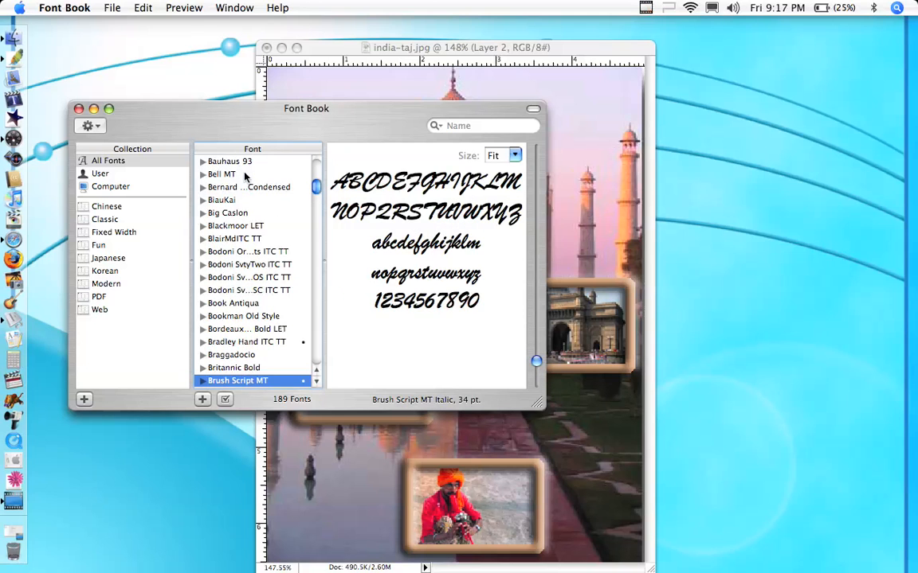
key(Down)
key(Down)
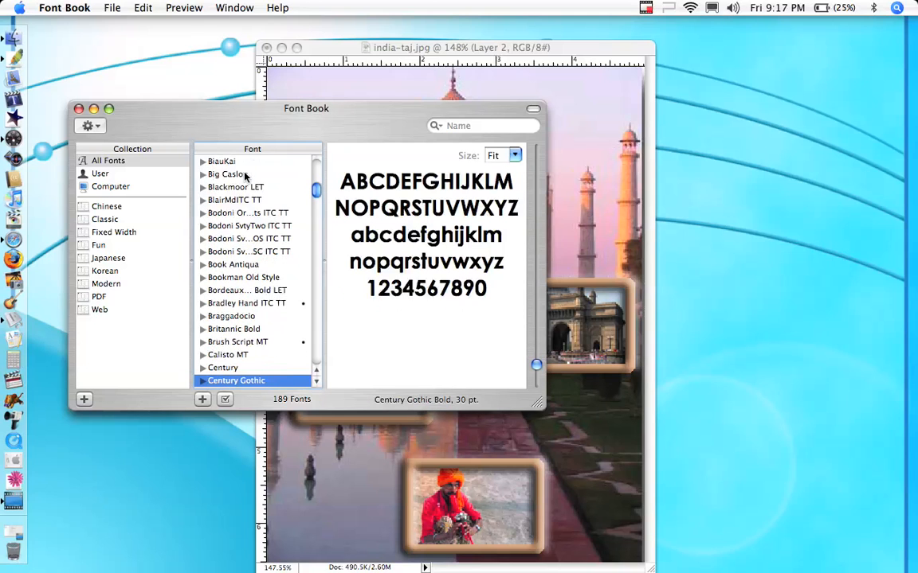
key(Down)
key(Down)
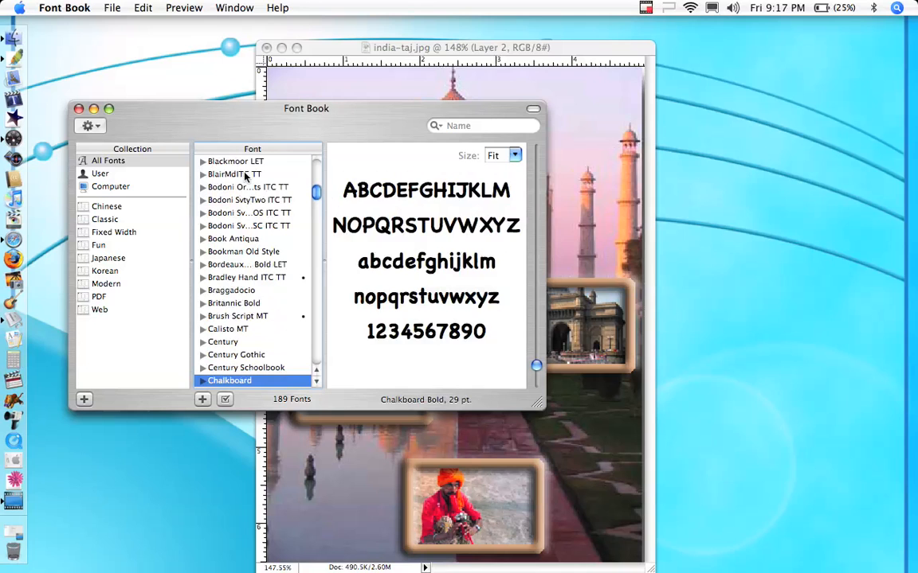
key(Down)
key(Down)
key(Down)
key(Down)
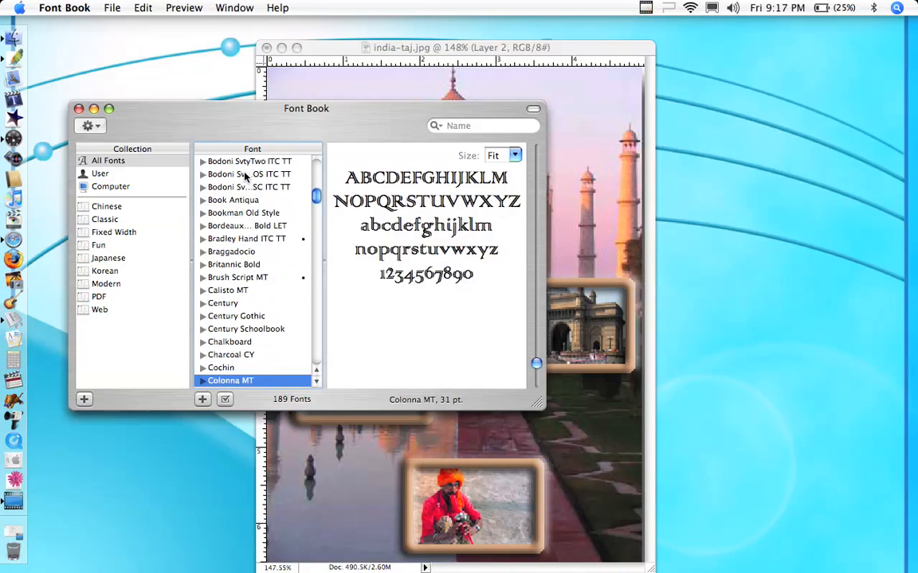
key(Down)
key(Down)
key(Down)
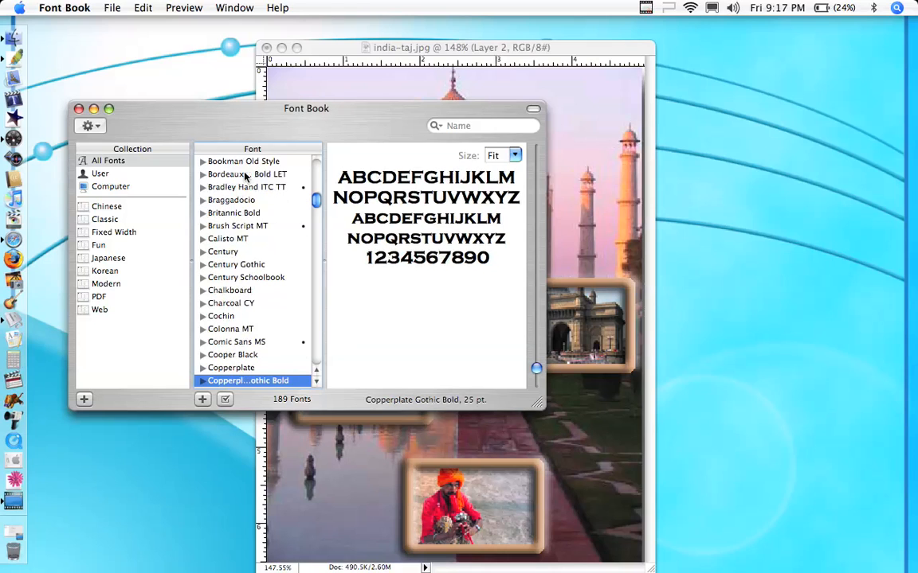
key(Up)
key(Up)
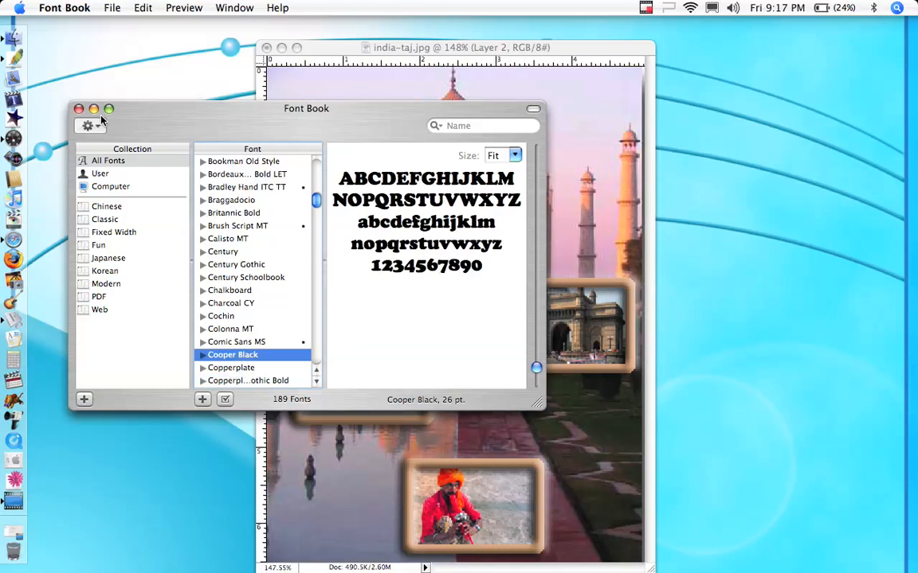
key(Down)
key(Down)
key(Down)
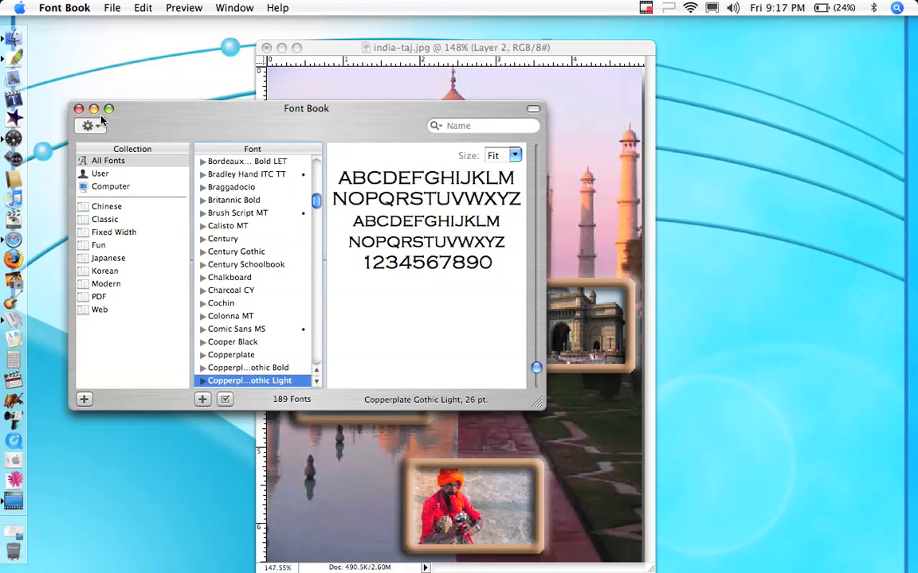
key(Down)
key(Down)
key(Down)
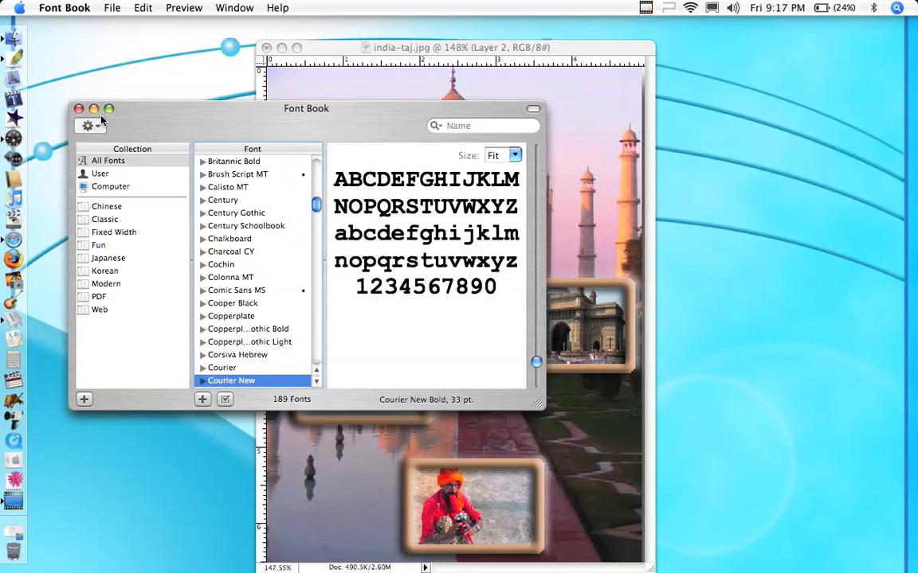
key(Down)
key(Down)
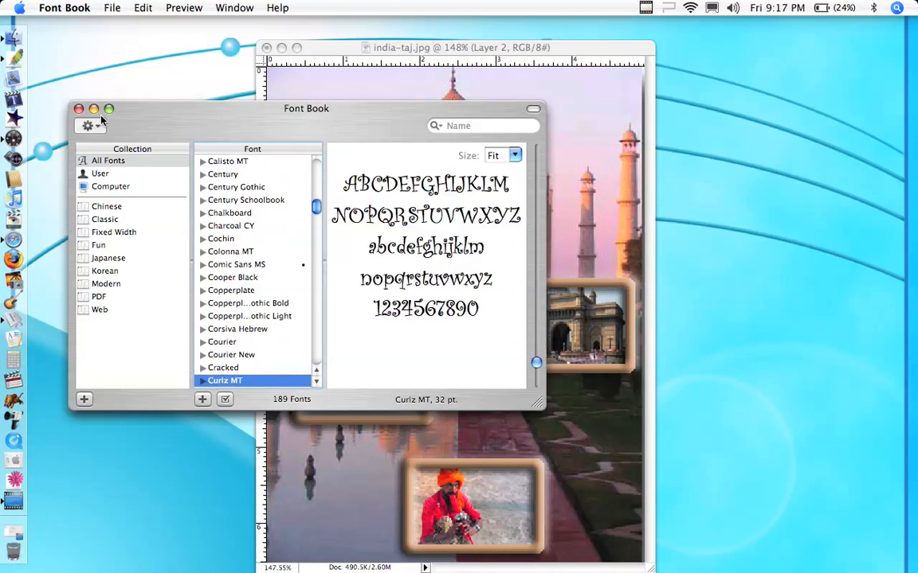
key(Down)
key(Down)
key(Down)
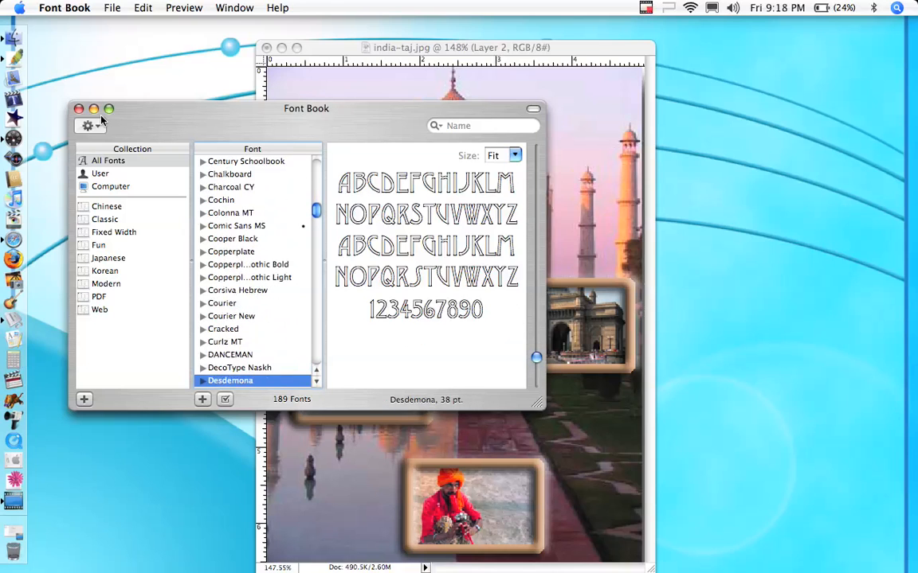
key(Down)
key(Down)
key(Down)
key(Down)
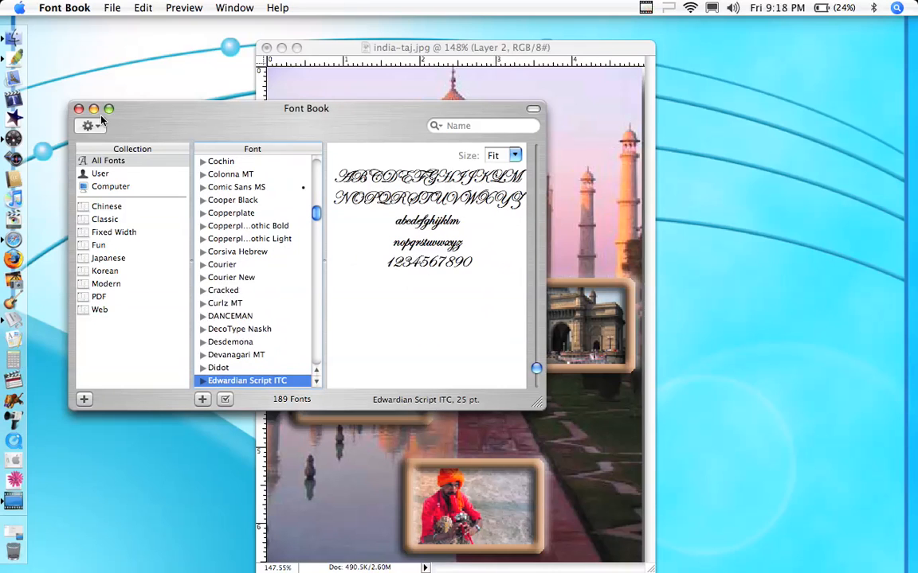
key(Down)
key(Up)
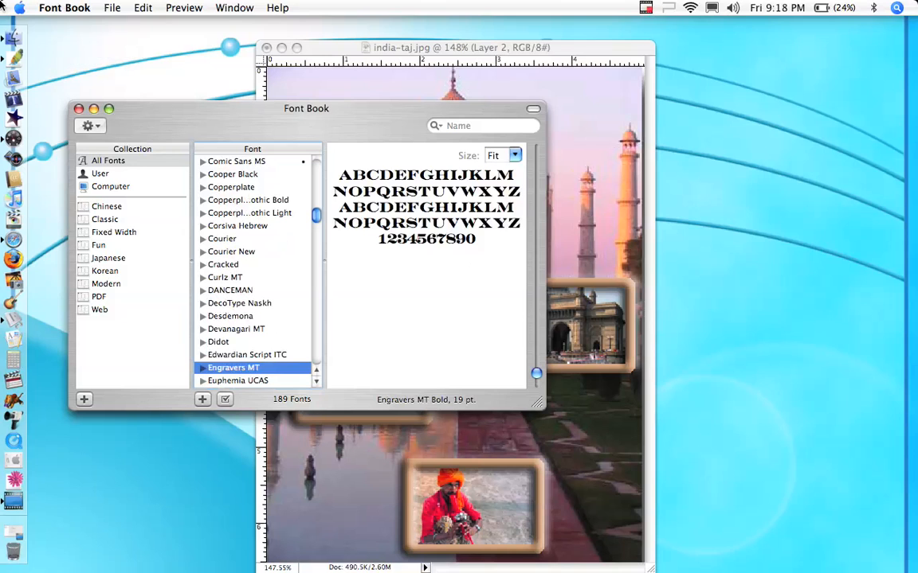
Close Font Book, switch back to Photoshop's india-taj.jpg and set the Type tool's font to Engravers MT
click(78, 108)
click(393, 64)
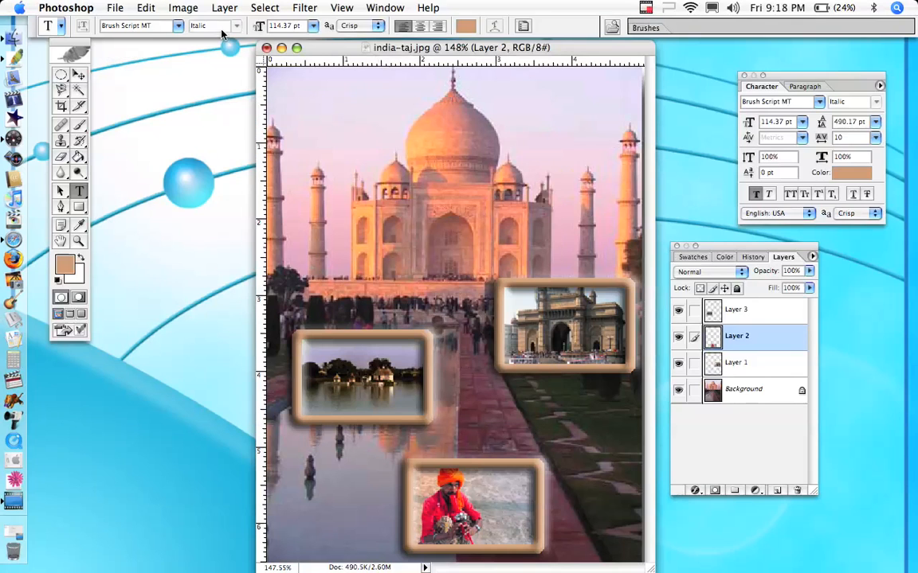
click(179, 26)
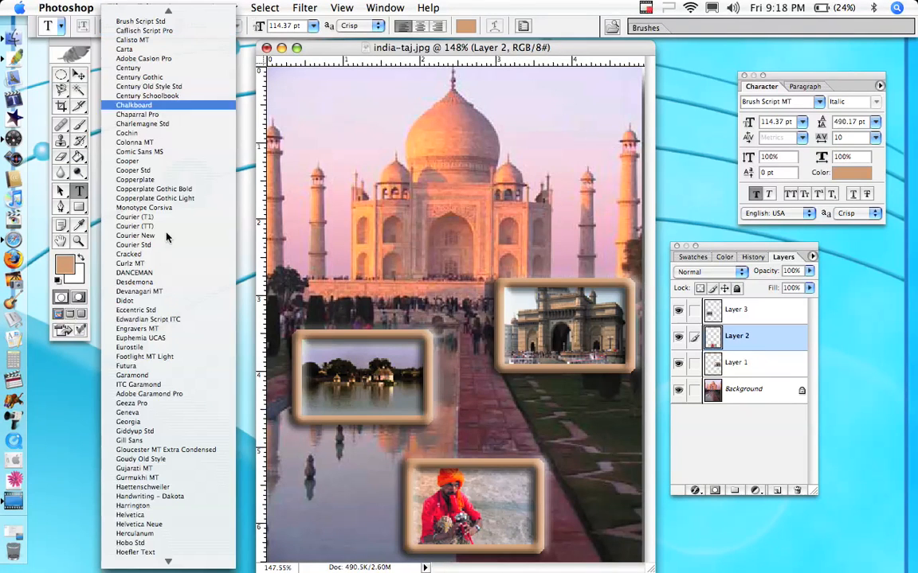
click(148, 330)
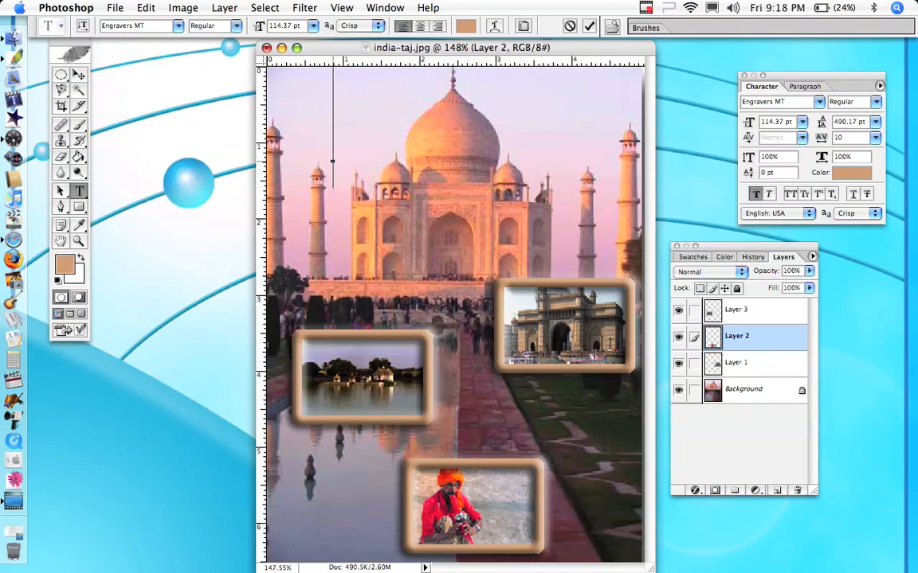
Enter the text INDA across the Taj Mahal's dome and set all of it to 72 pt
click(333, 162)
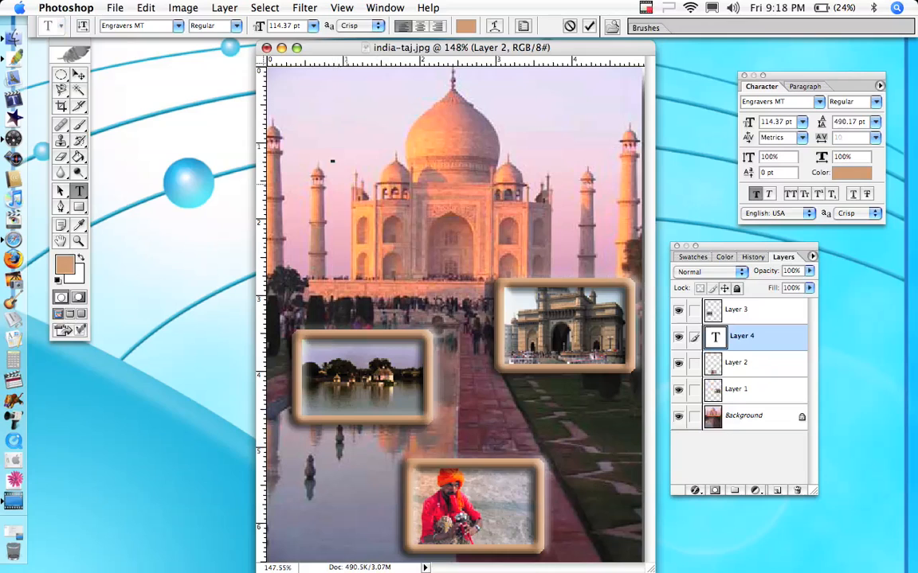
text(I ND)
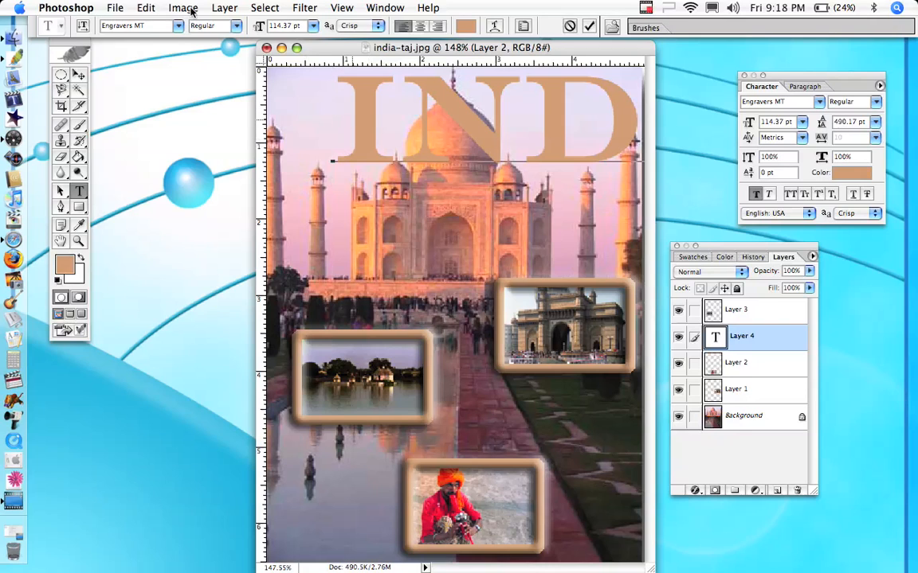
click(265, 8)
click(268, 25)
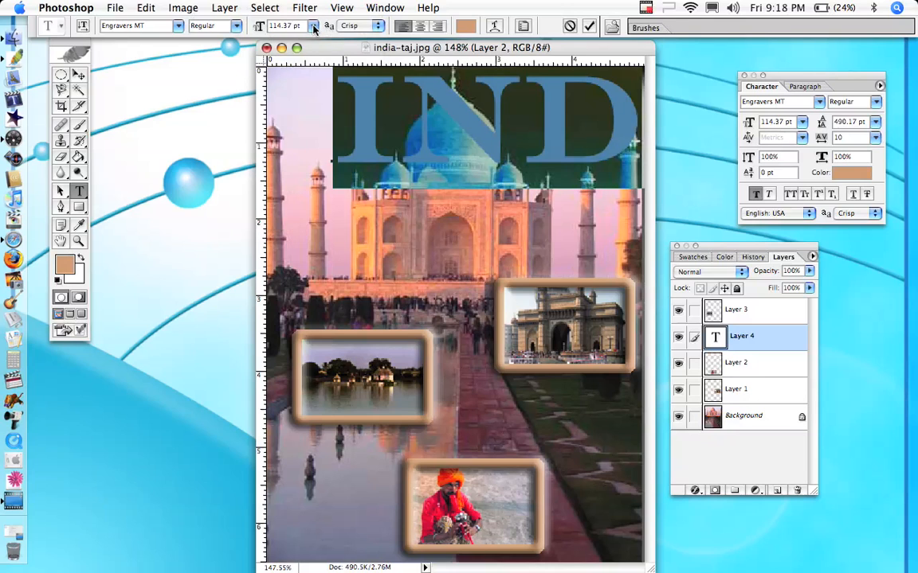
click(314, 28)
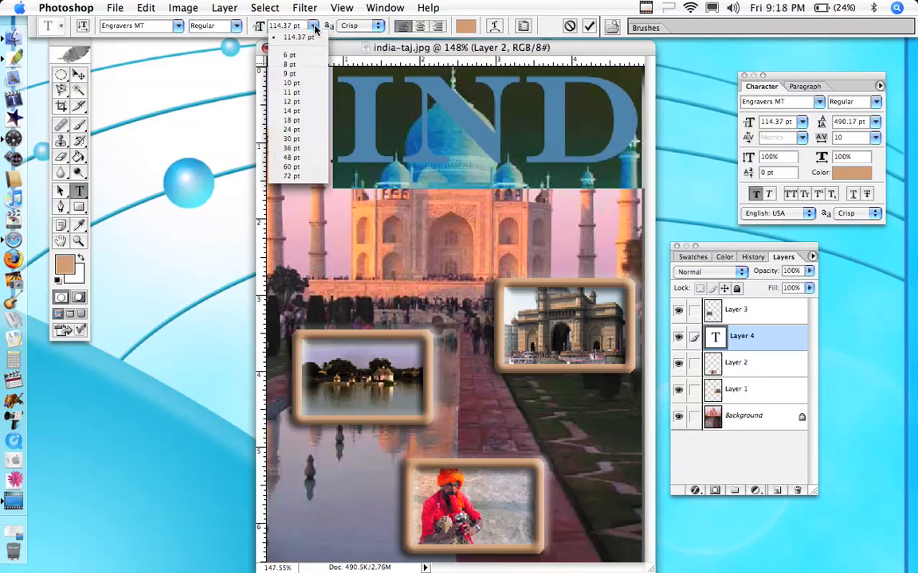
click(291, 176)
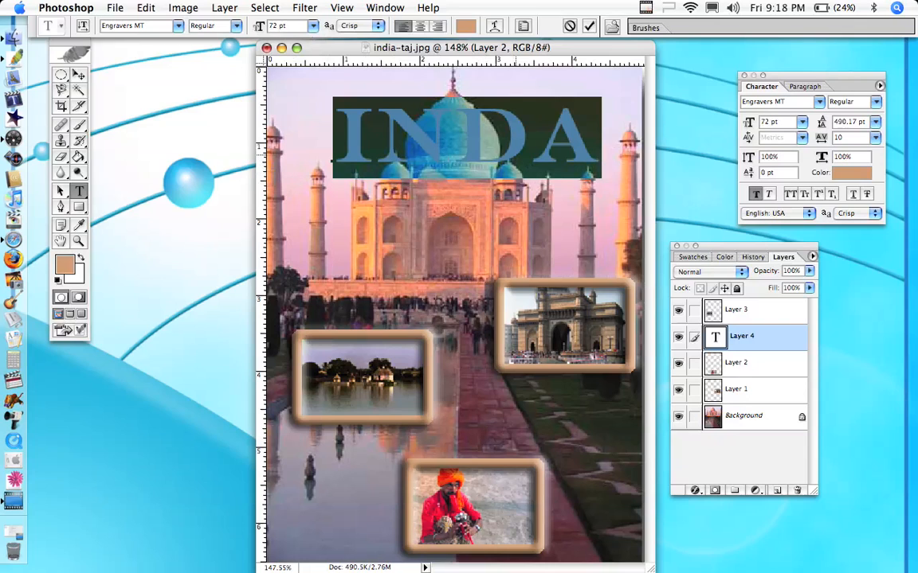
Insert the missing I so the title reads INDIA, and move it slightly down and left across the Taj Mahal's dome
click(479, 127)
text(I)
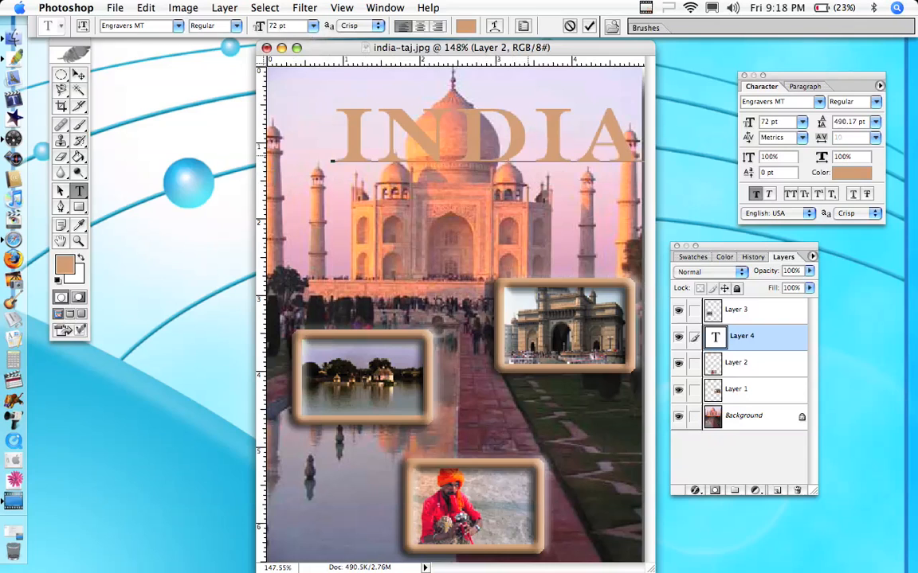
click(81, 76)
drag(393, 160, 360, 187)
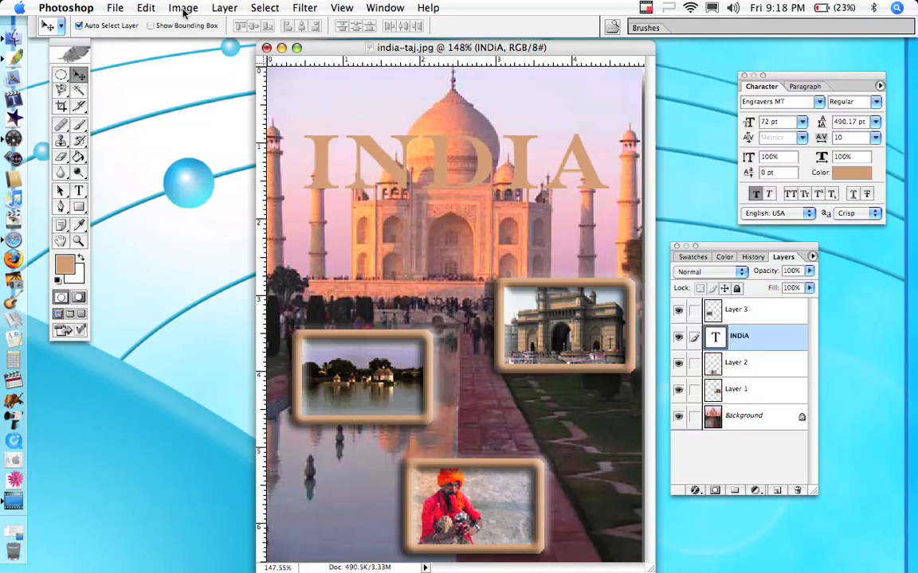
Add an Outer Glow to the INDIA title with Lighten blend mode, 53% opacity, 28% spread and 13 px size
click(214, 10)
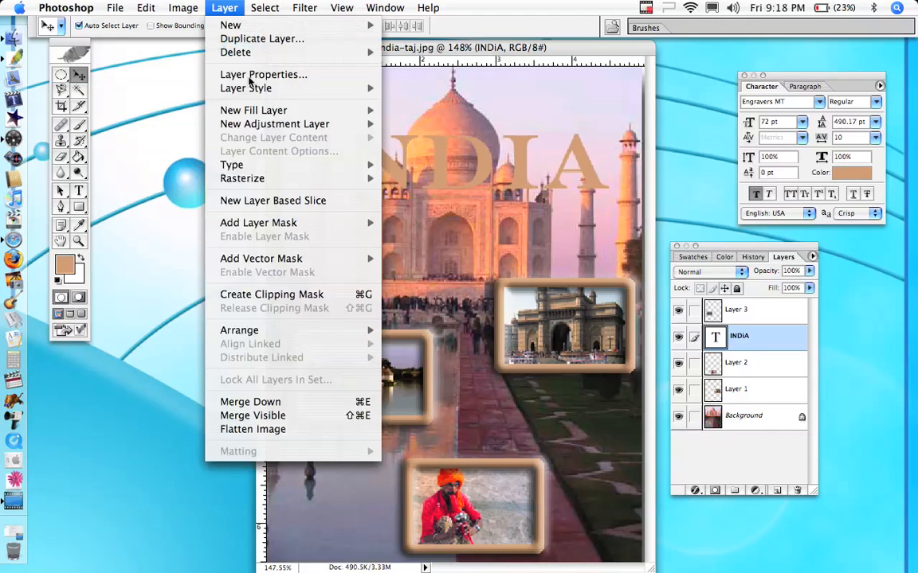
mouse_move(248, 89)
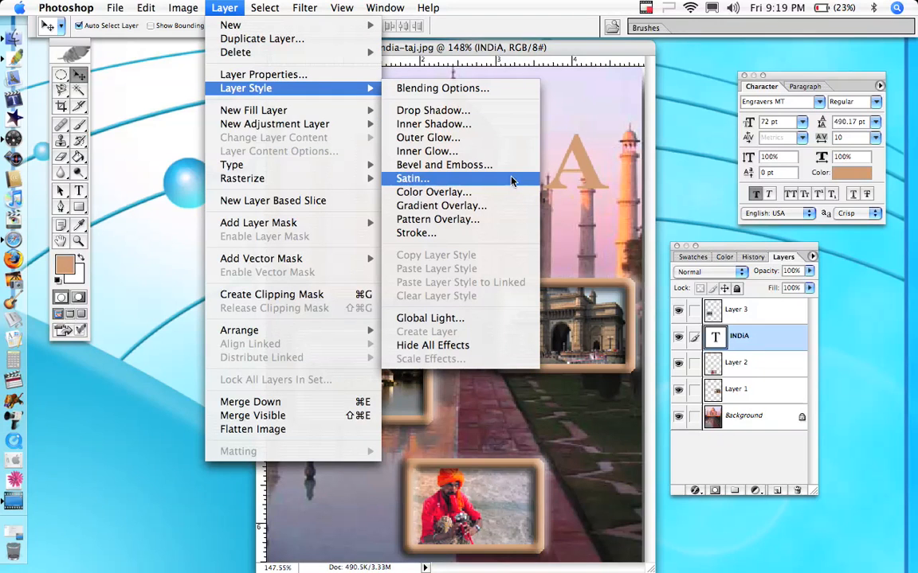
click(490, 137)
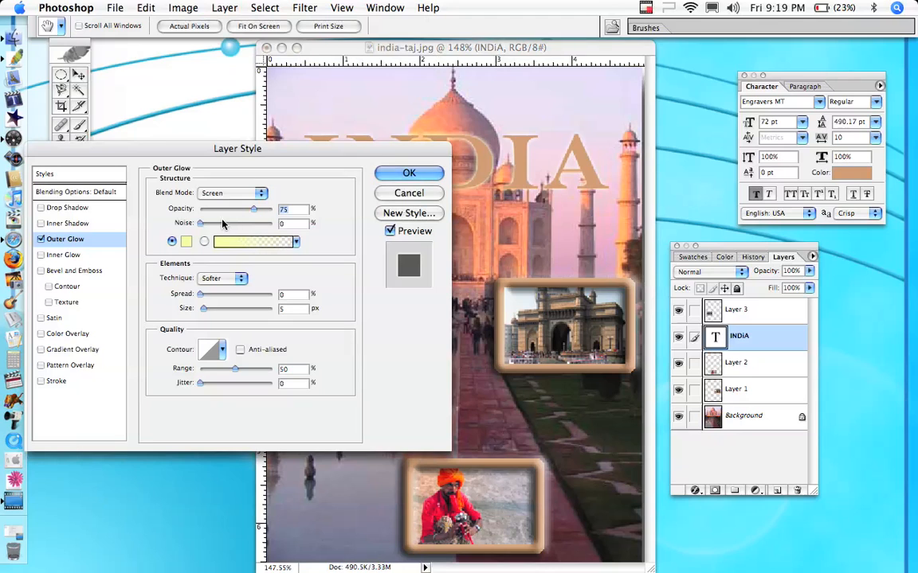
drag(201, 295, 211, 316)
click(219, 311)
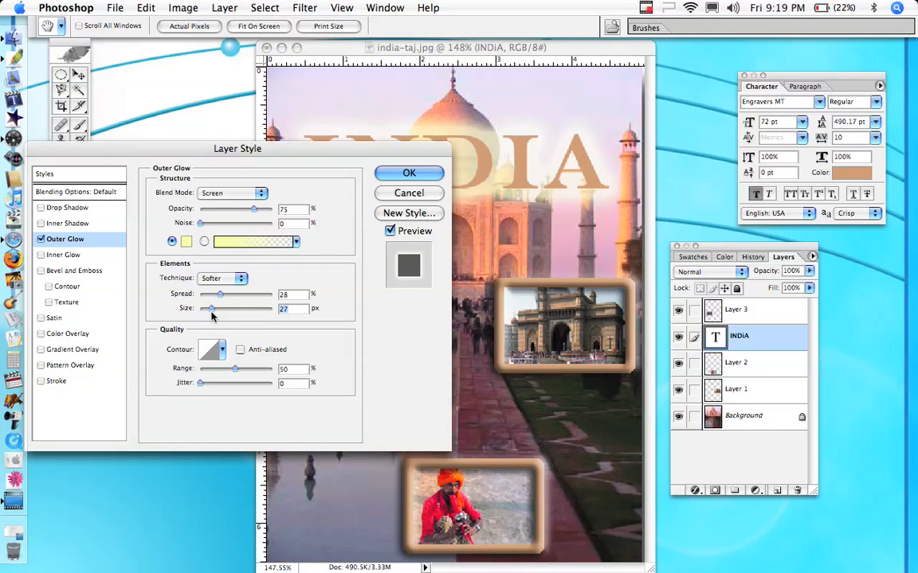
mouse_move(253, 209)
mouse_down()
mouse_move(241, 211)
mouse_move(241, 197)
mouse_up()
drag(211, 309, 208, 311)
click(218, 193)
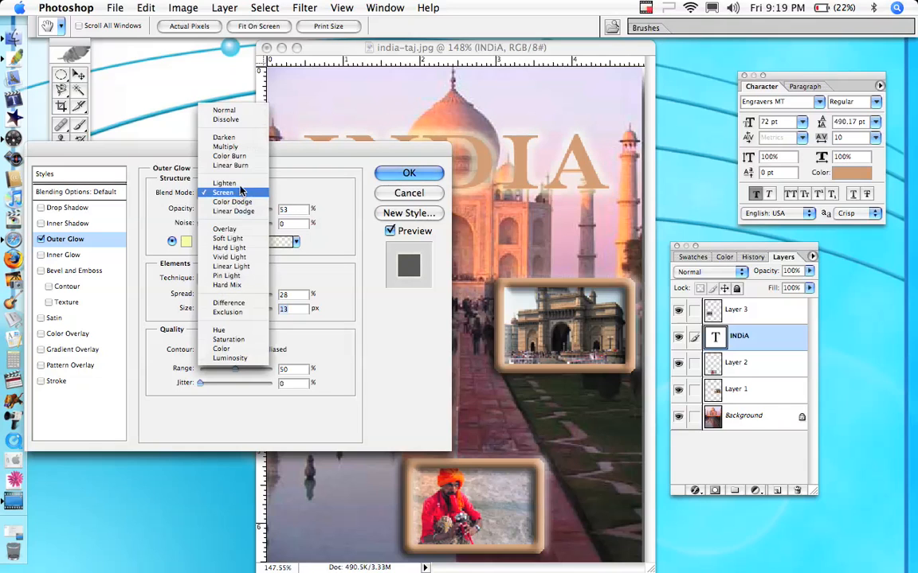
click(241, 189)
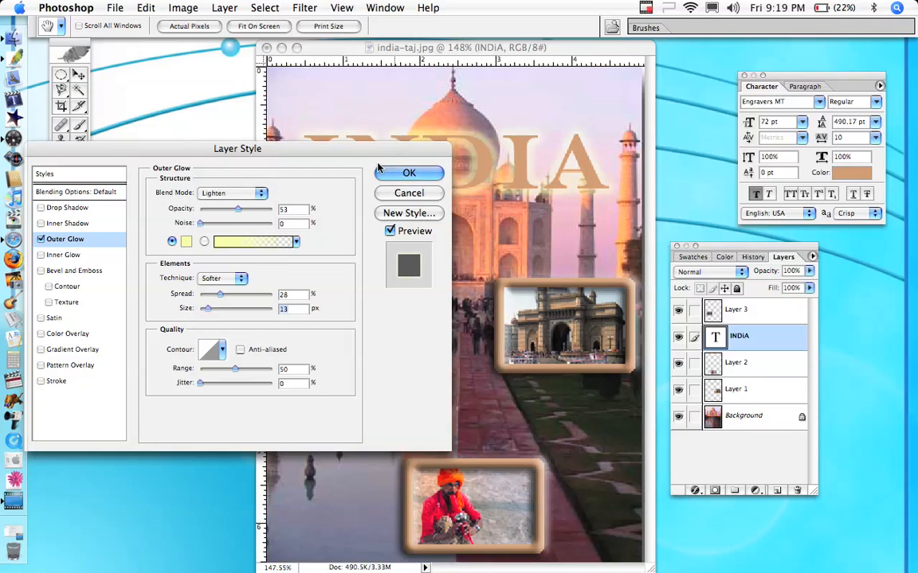
click(401, 175)
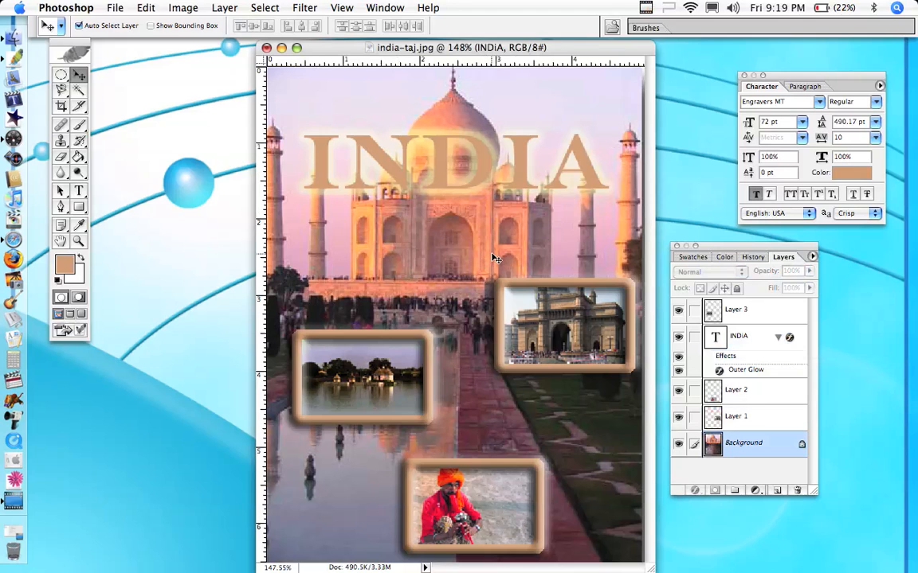
click(442, 226)
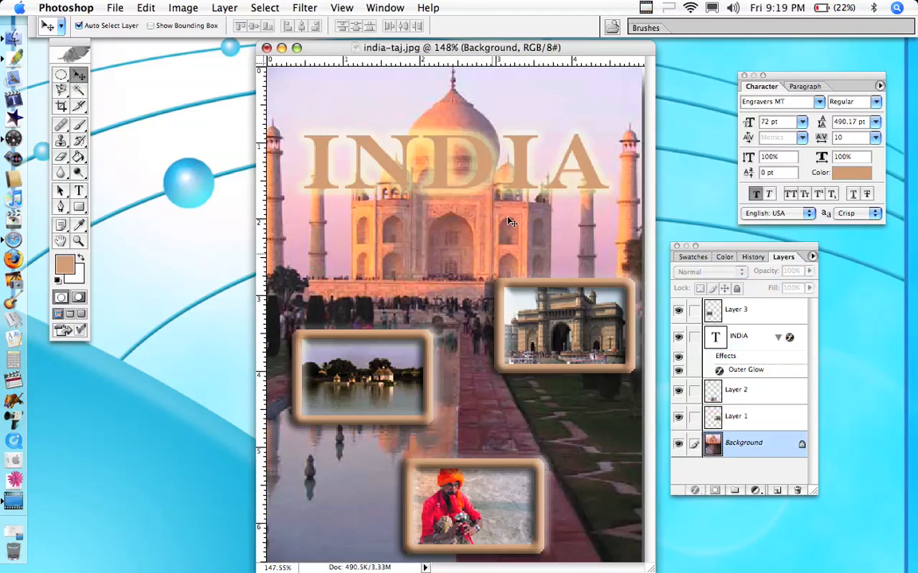
Reopen the INDIA title's Outer Glow settings and change the glow color to pale orange, FFDEBE
click(719, 371)
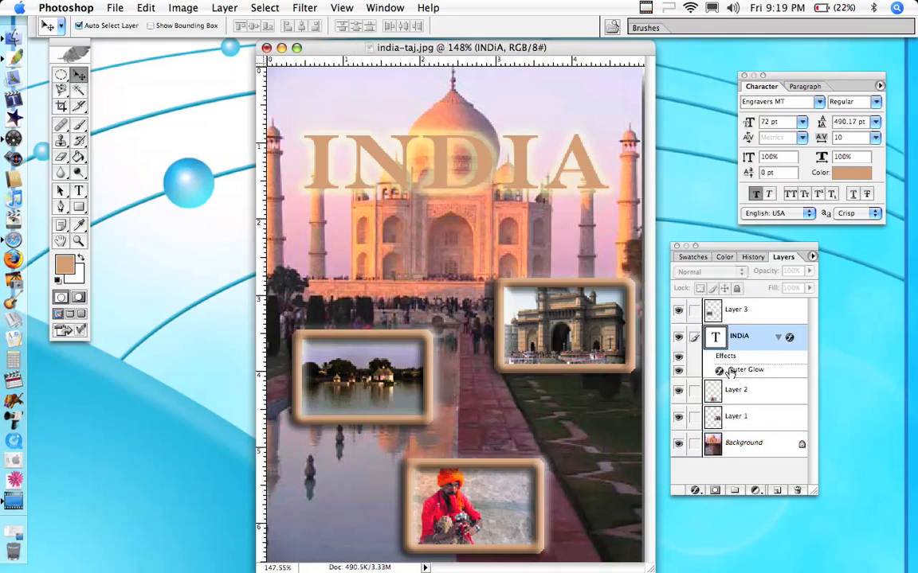
double_click(730, 372)
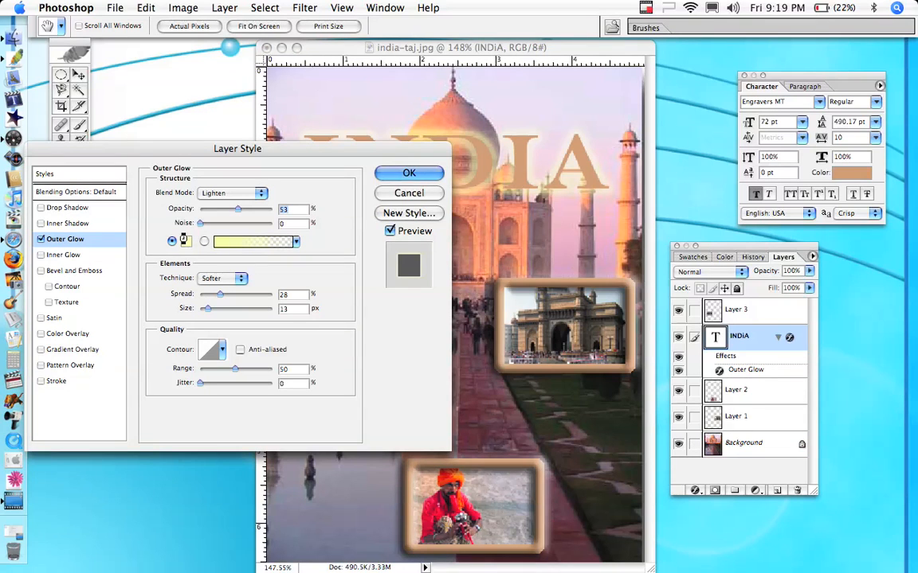
click(185, 242)
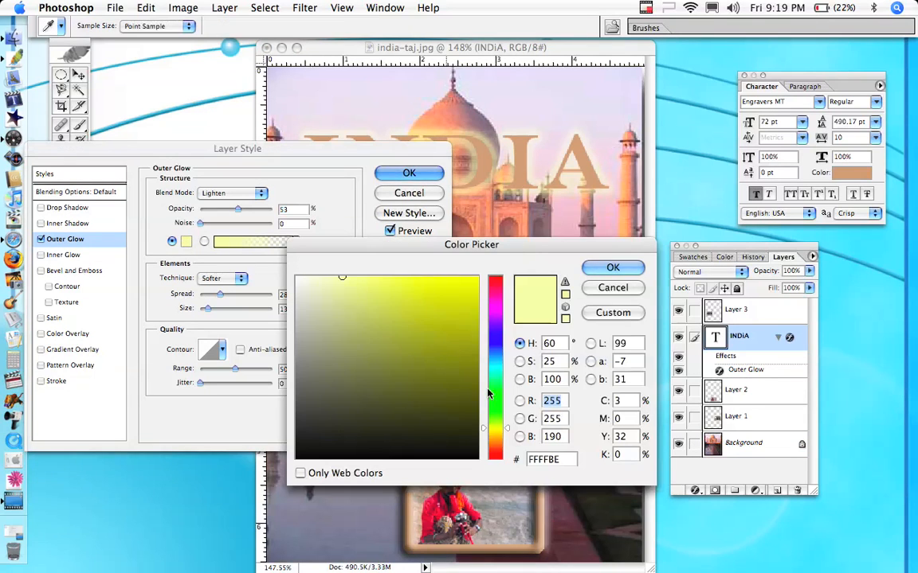
drag(498, 356, 498, 383)
drag(500, 424, 500, 448)
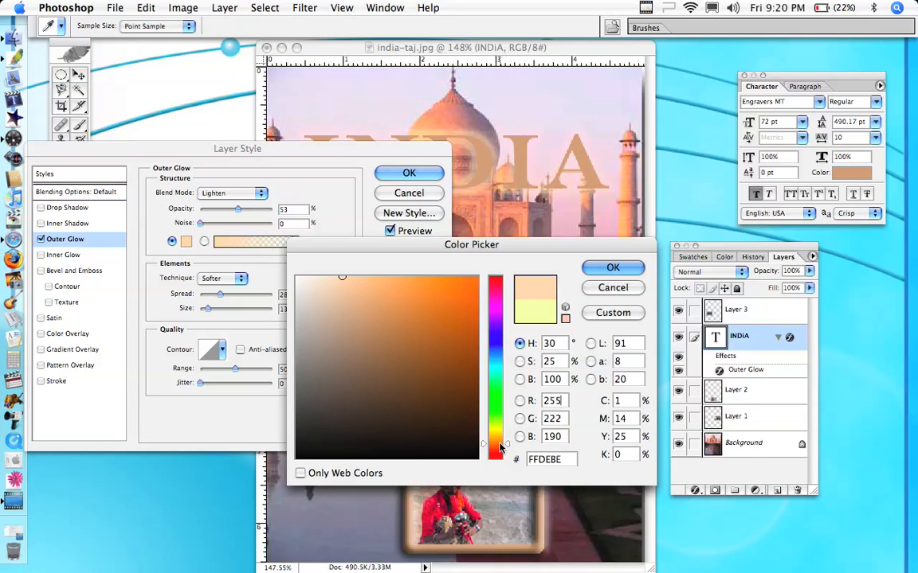
click(594, 265)
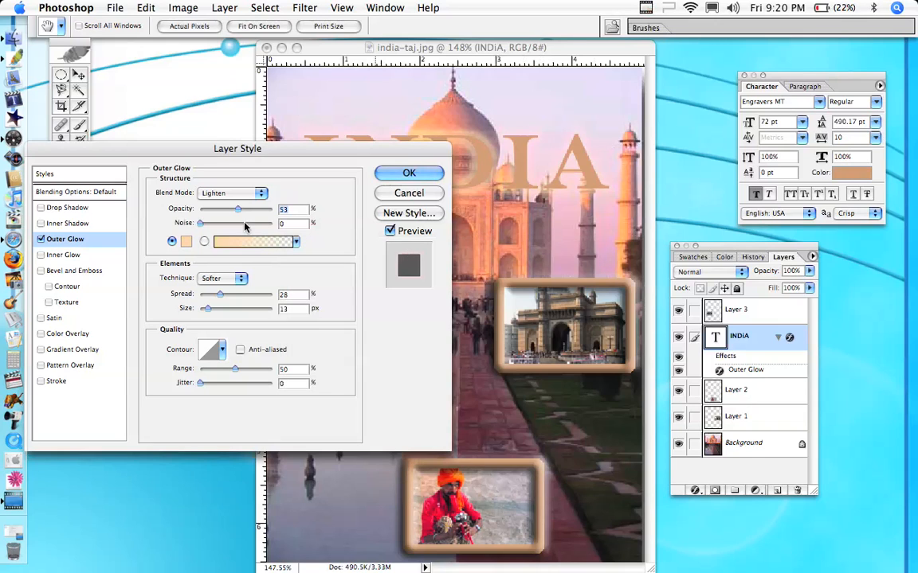
Set the Outer Glow's blend mode to Darken, uncover the title to check it, and apply the style
click(233, 193)
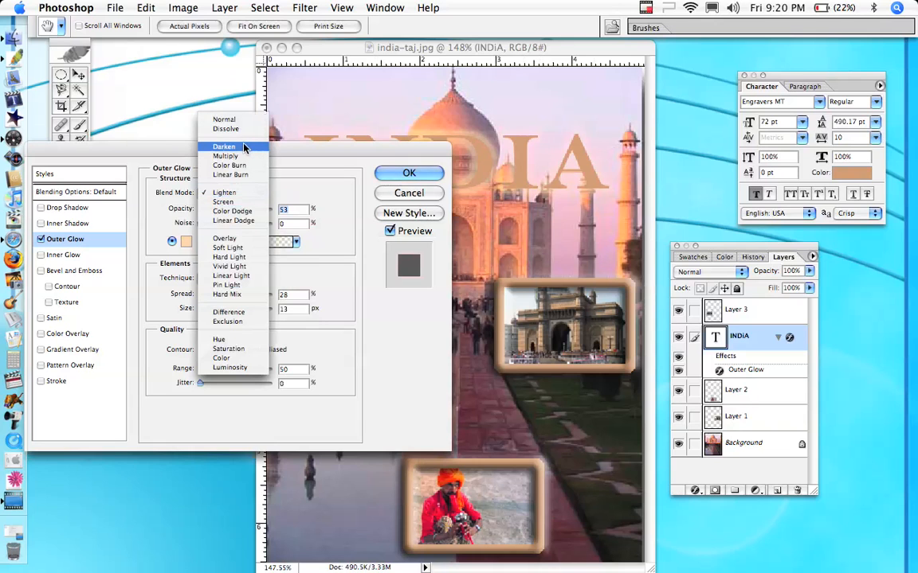
click(243, 146)
drag(237, 148, 366, 312)
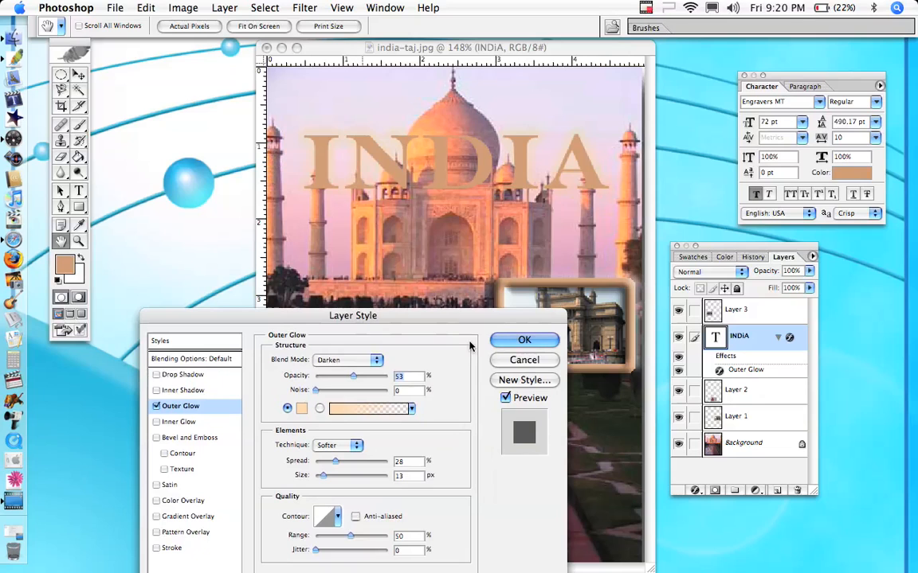
click(503, 341)
key(v)
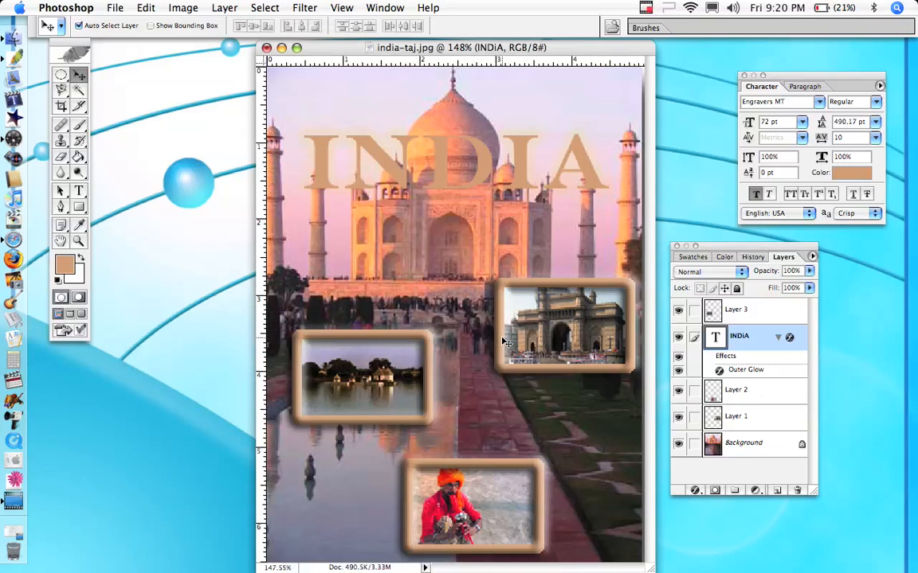
Select the whole INDIA text and add a Bevel and Emboss effect with the Outer Bevel style
click(79, 192)
click(343, 163)
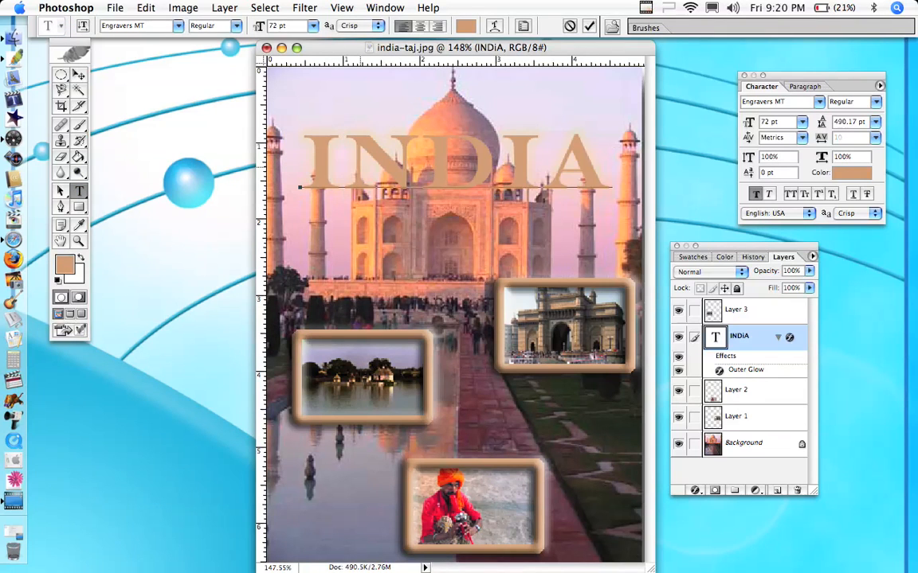
key(super+a)
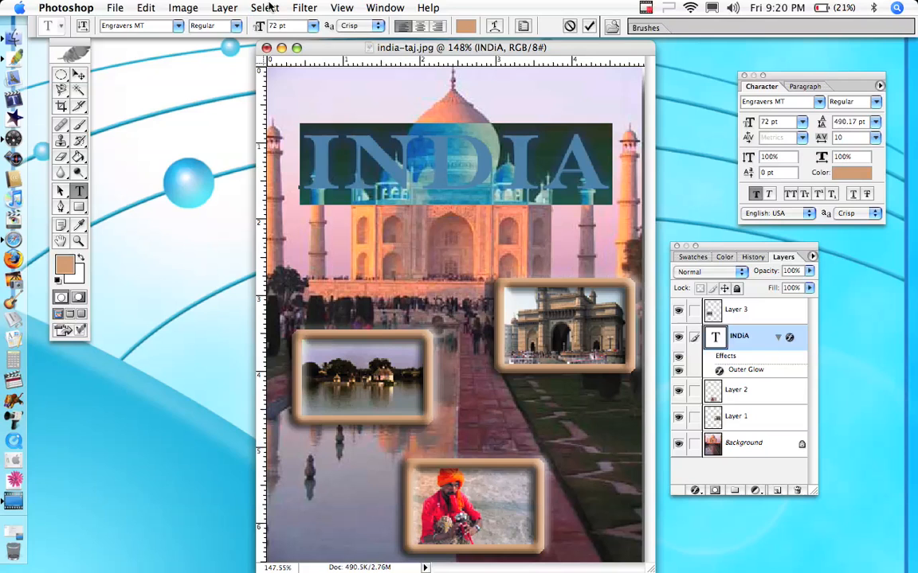
click(227, 8)
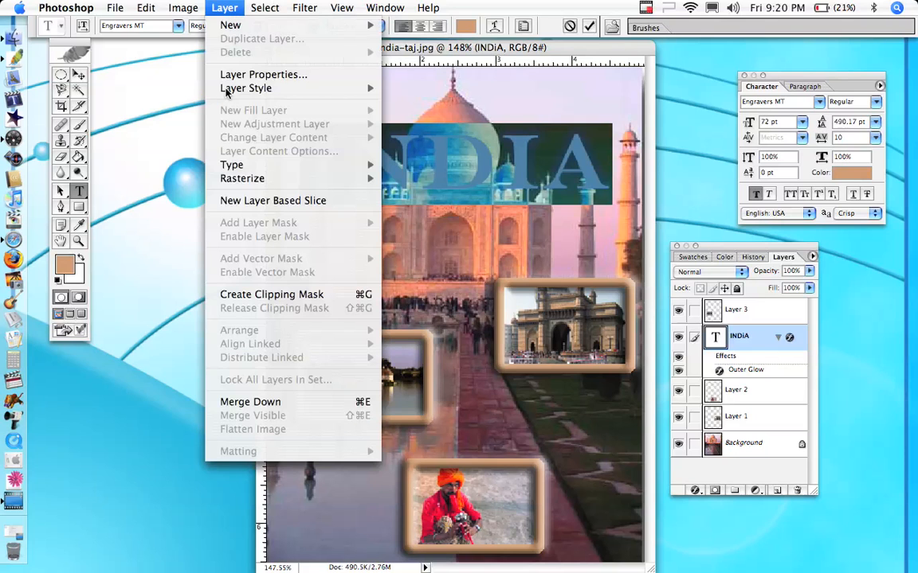
mouse_move(226, 92)
click(449, 165)
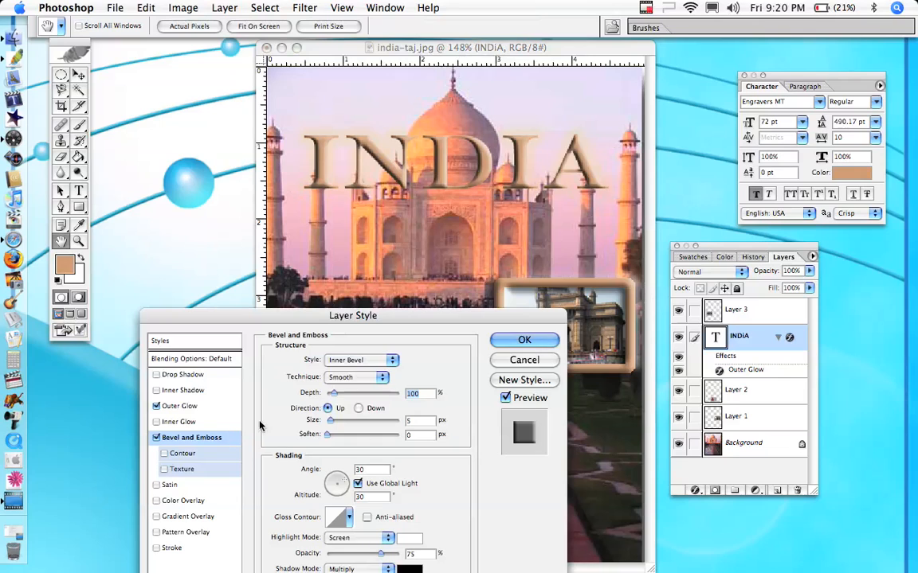
click(360, 360)
click(367, 351)
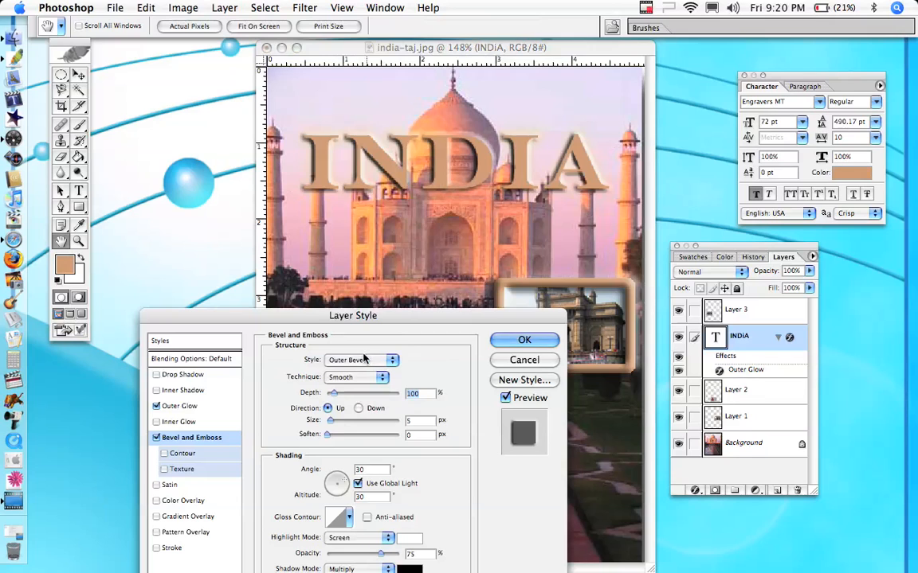
Set the bevel's depth to 51% and its soften to 9 px, and apply the layer style
drag(333, 394, 329, 393)
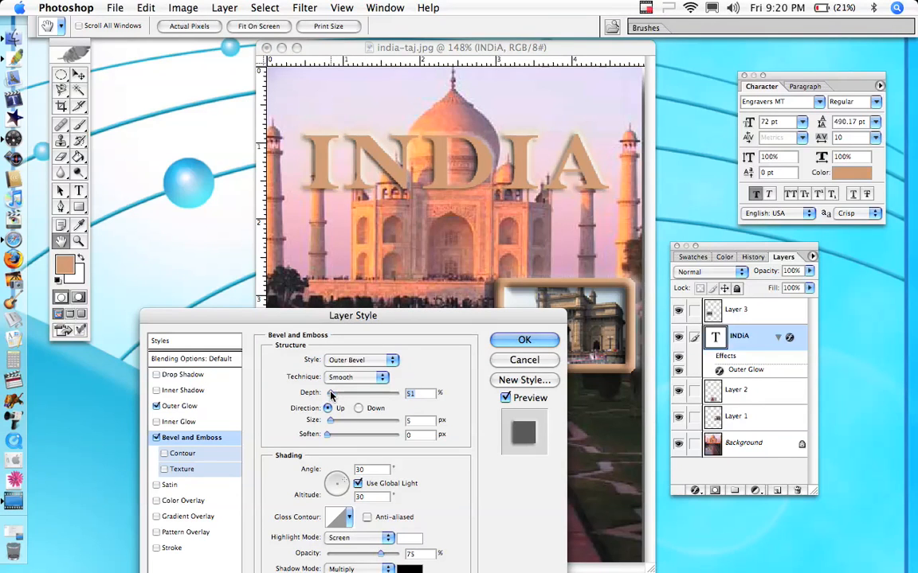
click(335, 437)
drag(336, 436, 367, 443)
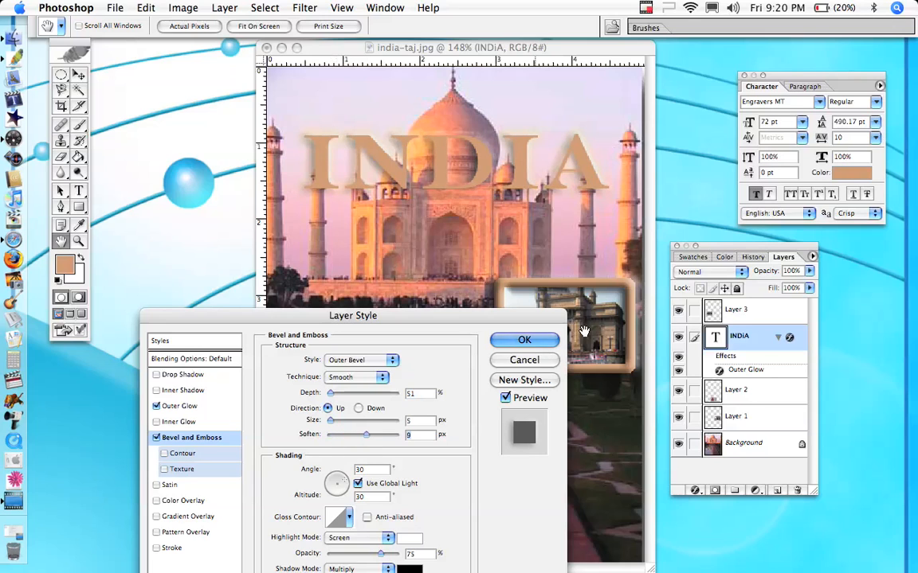
click(543, 343)
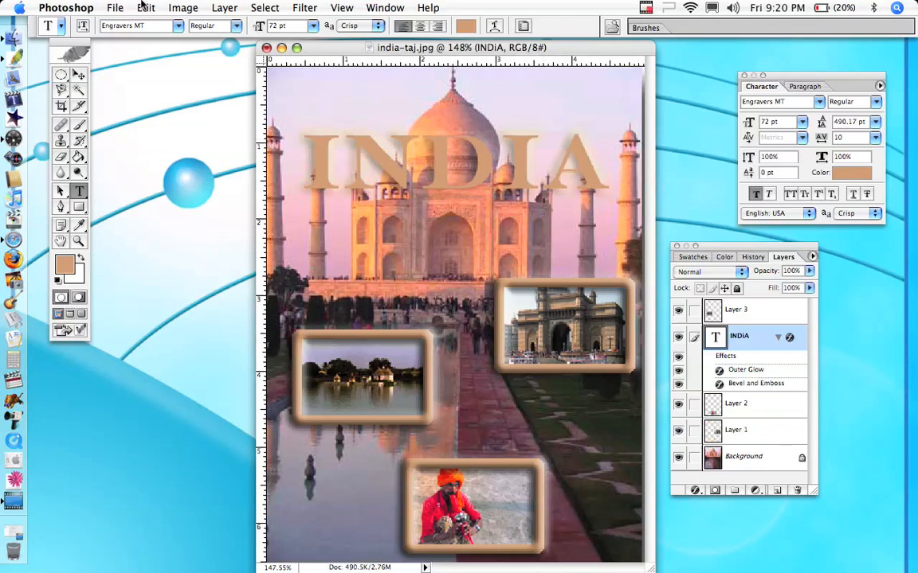
Resize the image to a document height of 4 inches with its proportions constrained
click(182, 8)
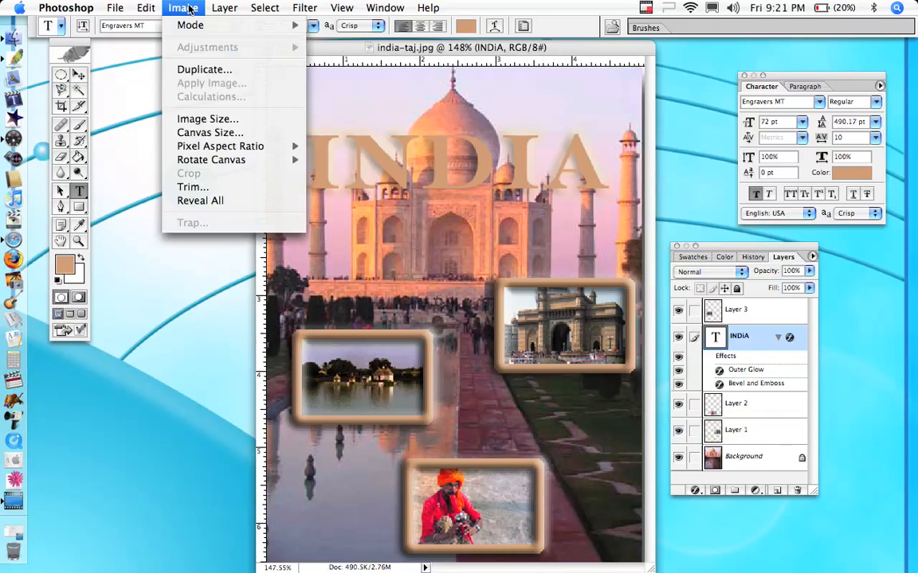
click(204, 120)
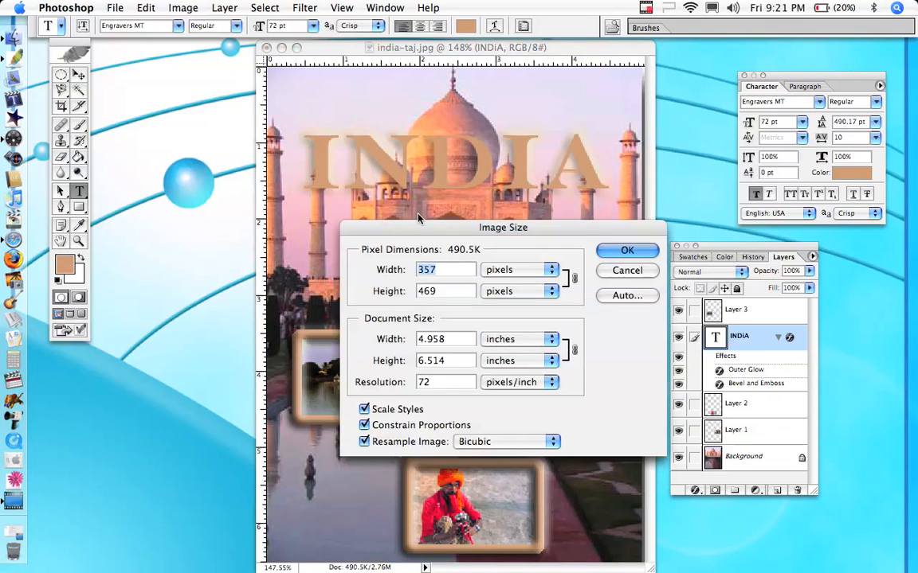
drag(448, 362, 399, 362)
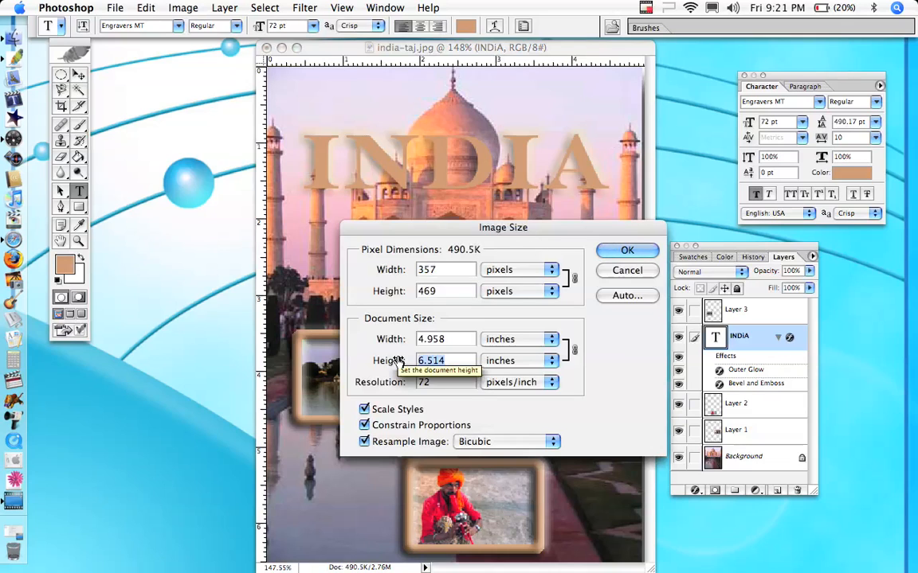
text(4)
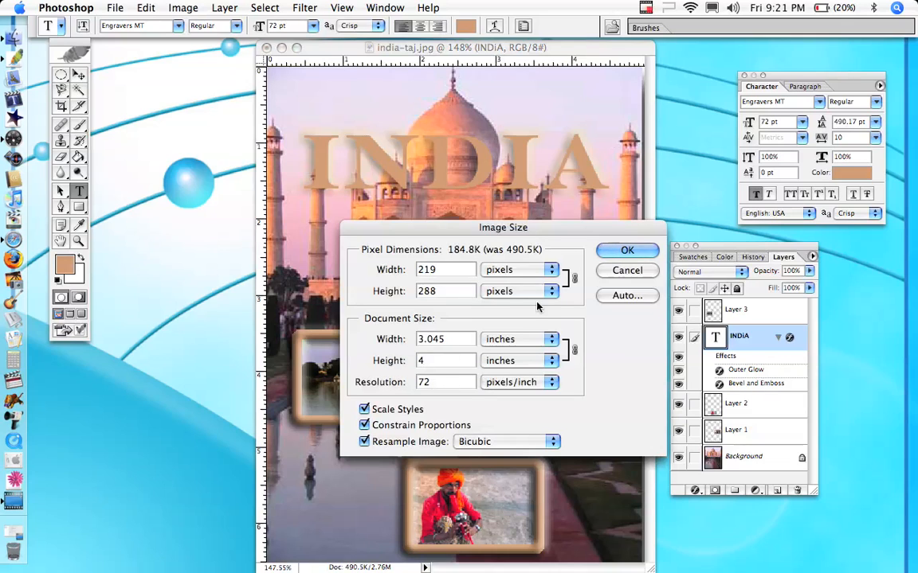
click(618, 253)
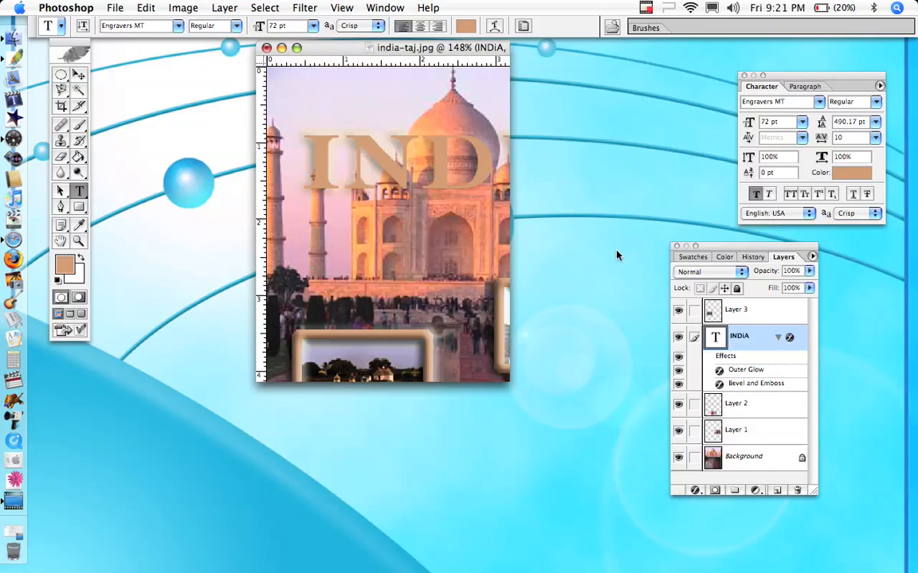
Export the collage for the web as a JPEG named ps3.jpg, in the folder holding ps1.jpg and ps2.jpg
click(114, 7)
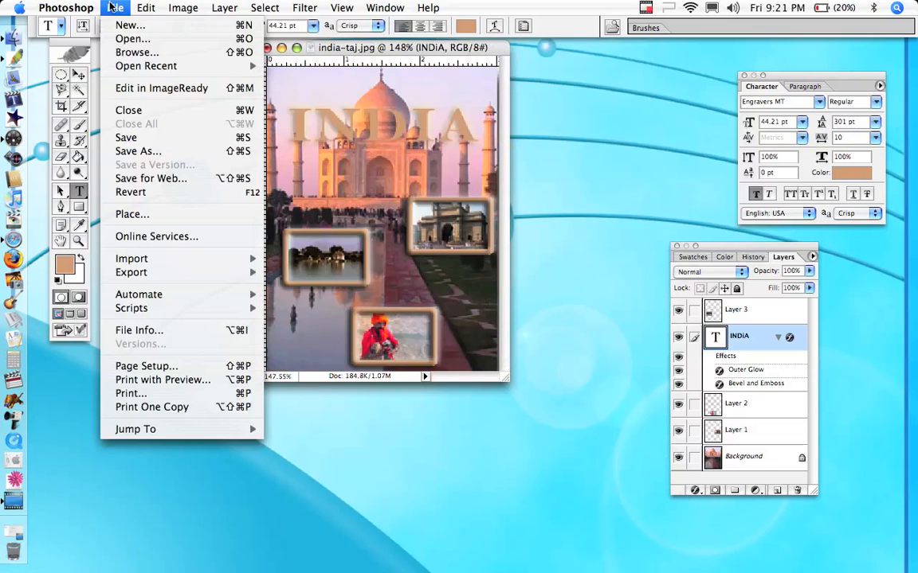
click(129, 178)
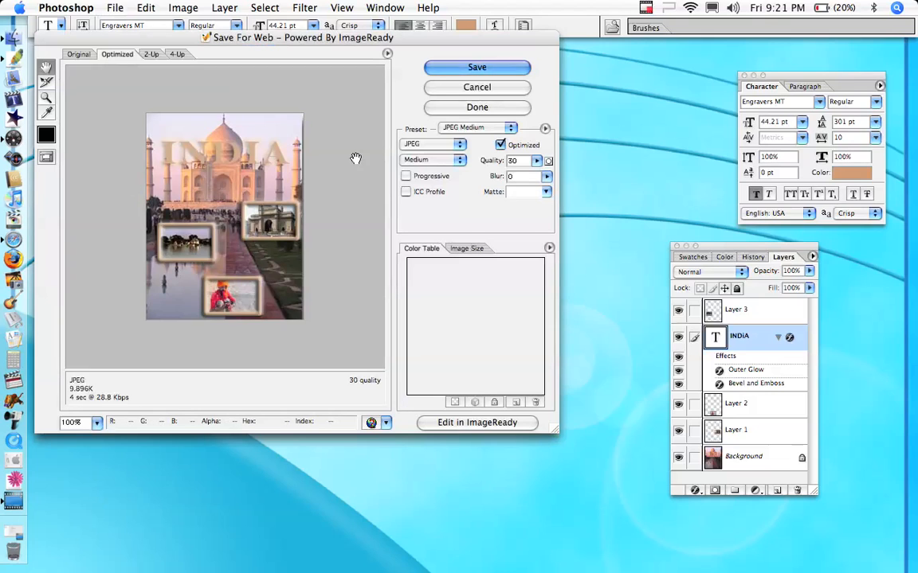
click(472, 70)
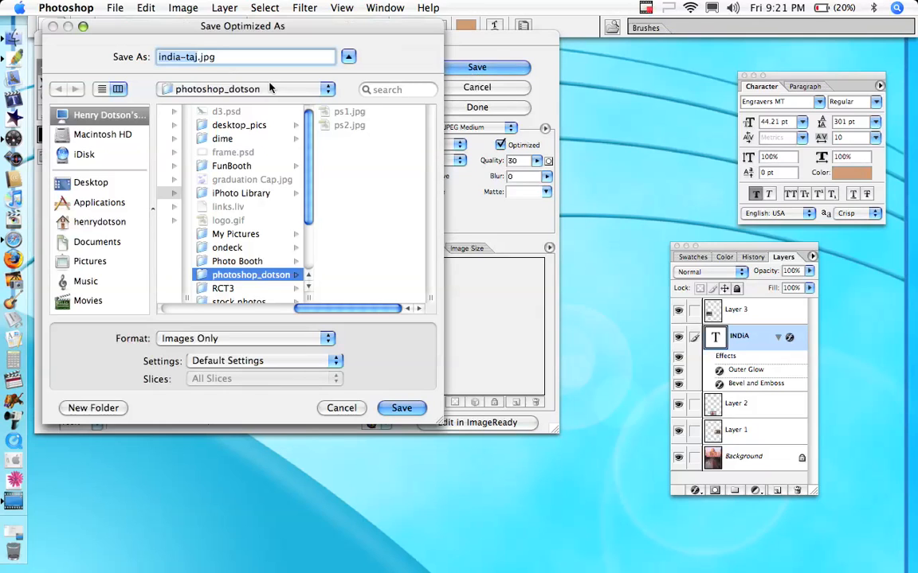
text(ps3)
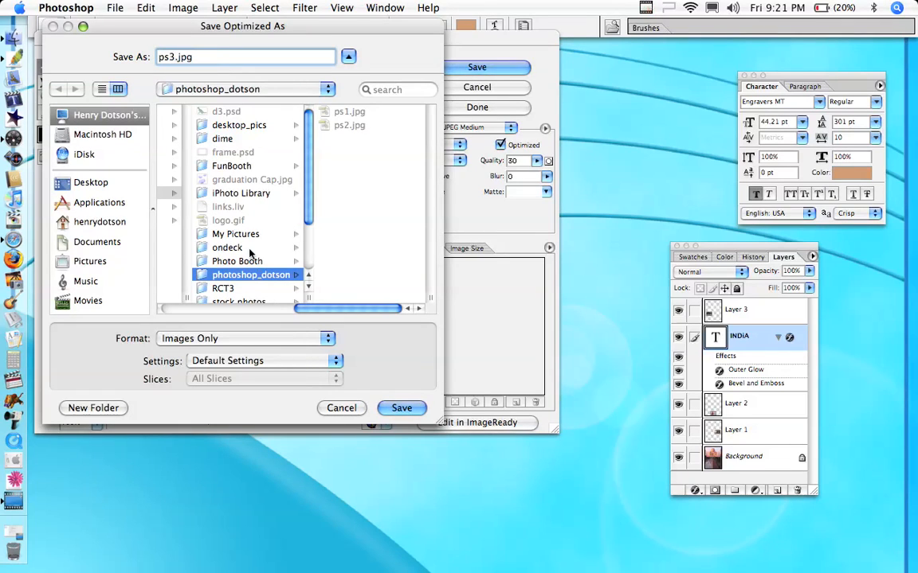
click(247, 288)
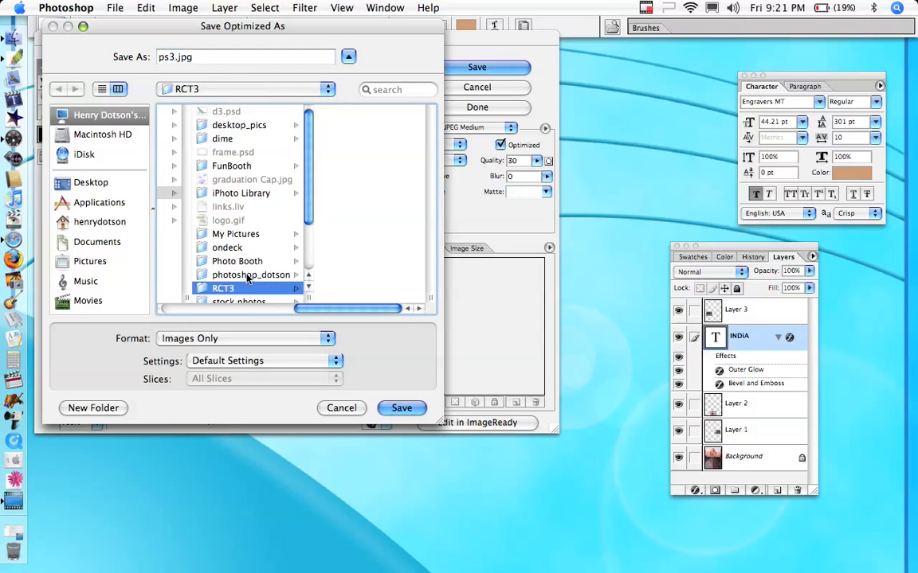
click(248, 275)
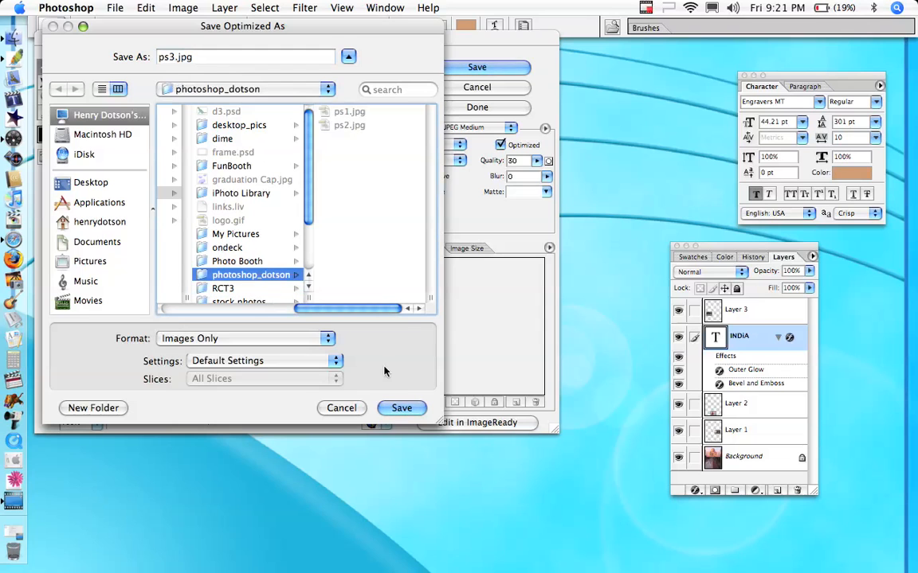
click(395, 407)
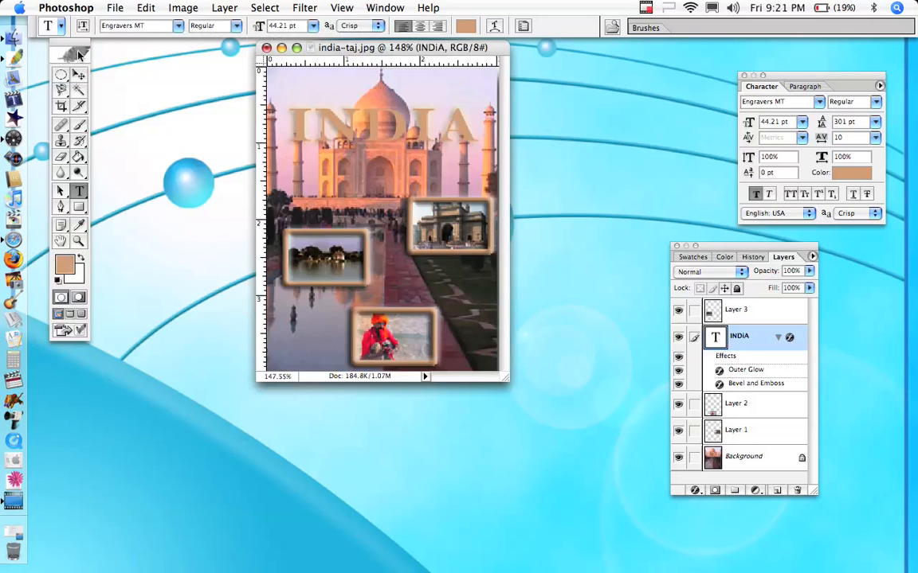
Quit Photoshop without saving the changes to india-taj.jpg
click(68, 7)
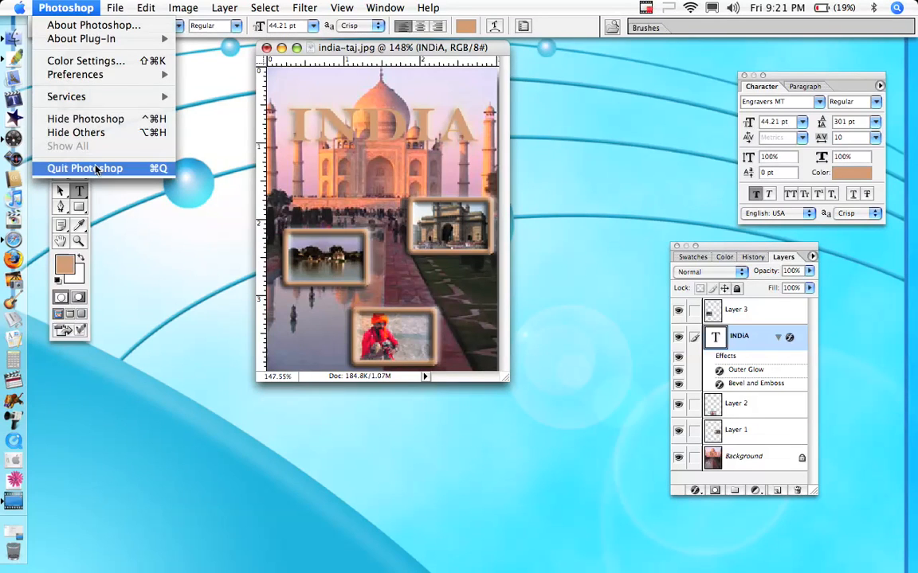
click(85, 169)
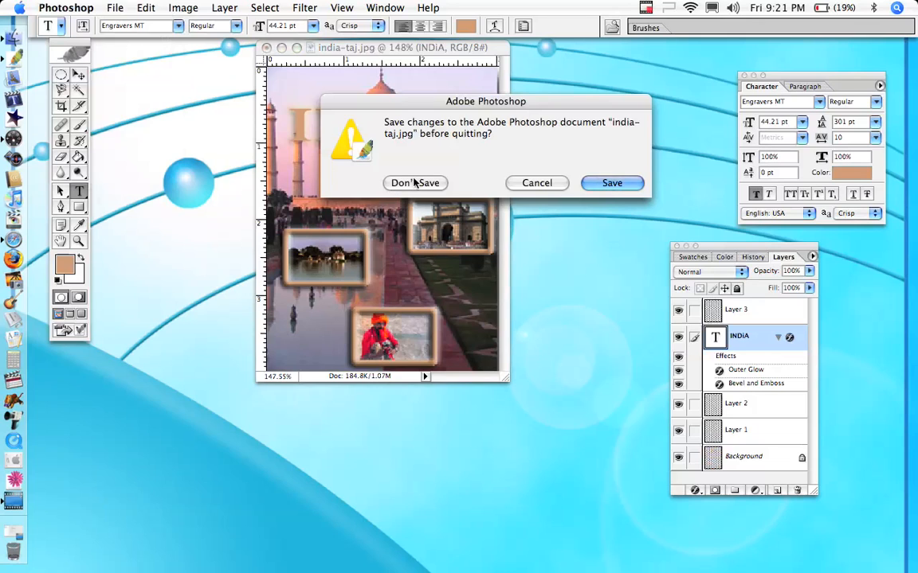
click(414, 183)
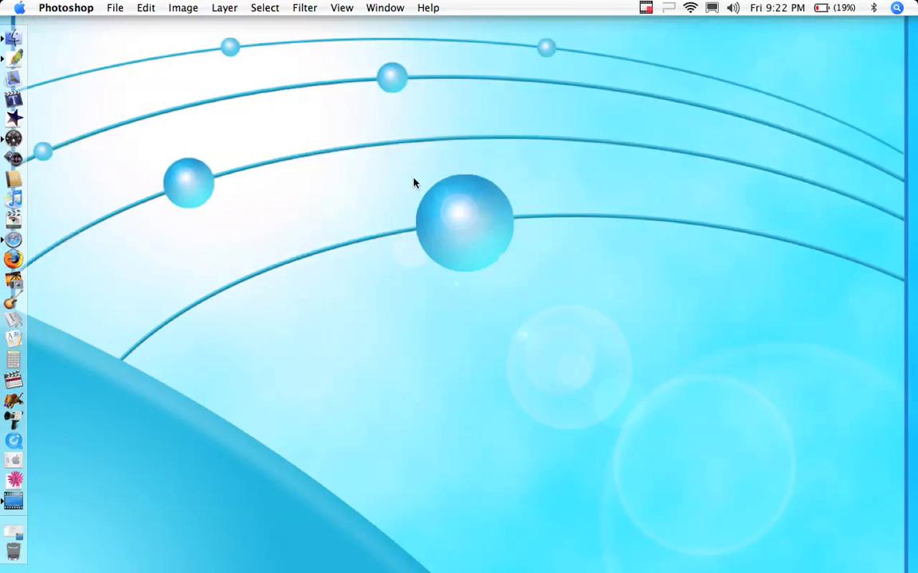